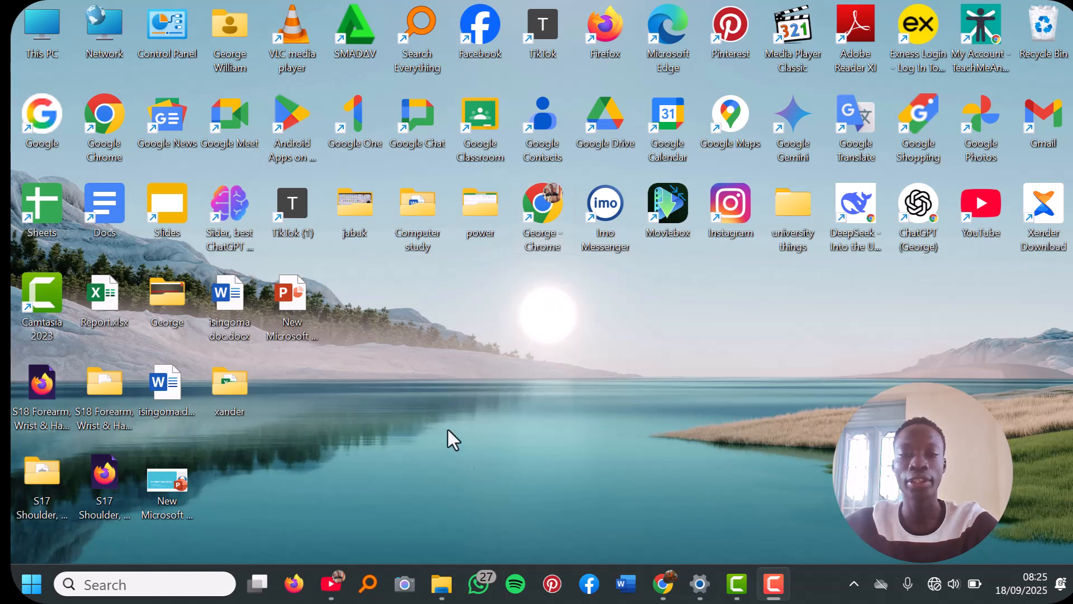
Step: Create a new Excel worksheet named report in the xander folder on the desktop
double_click(227, 404)
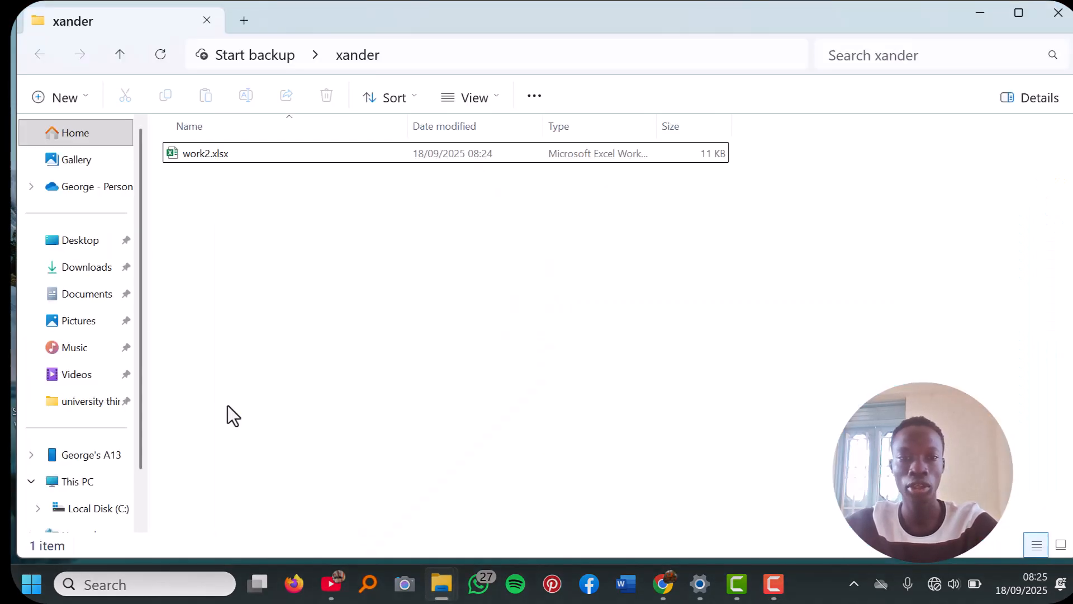
right_click(368, 246)
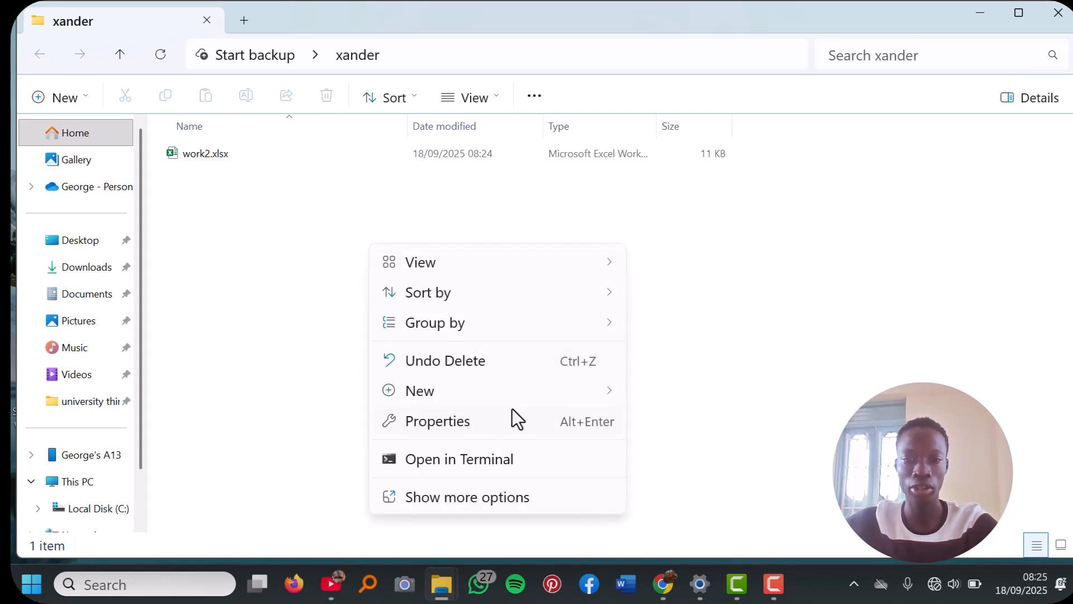
mouse_move(548, 391)
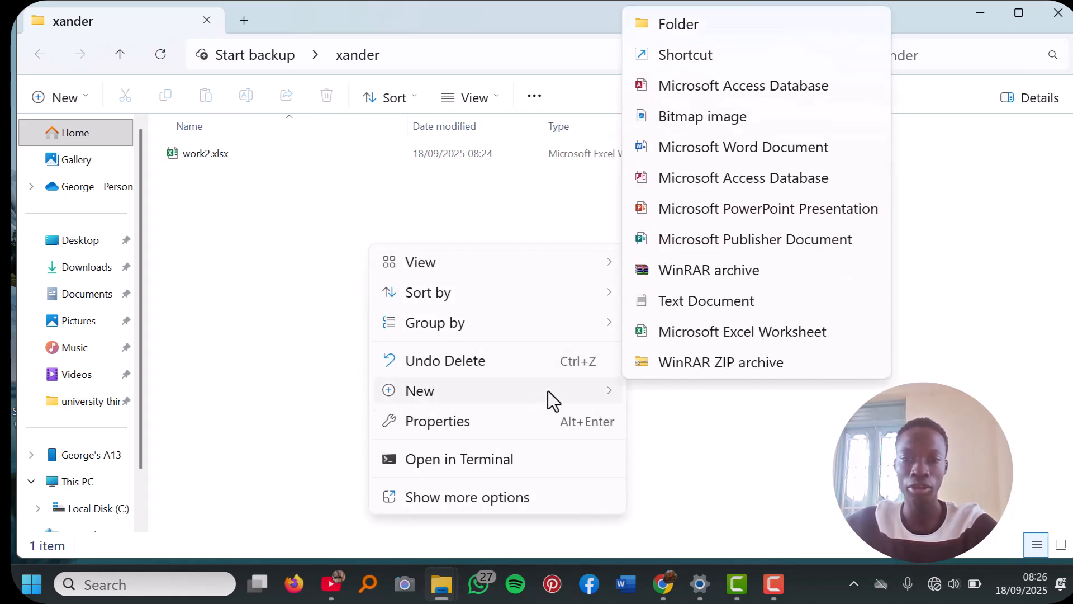
click(712, 327)
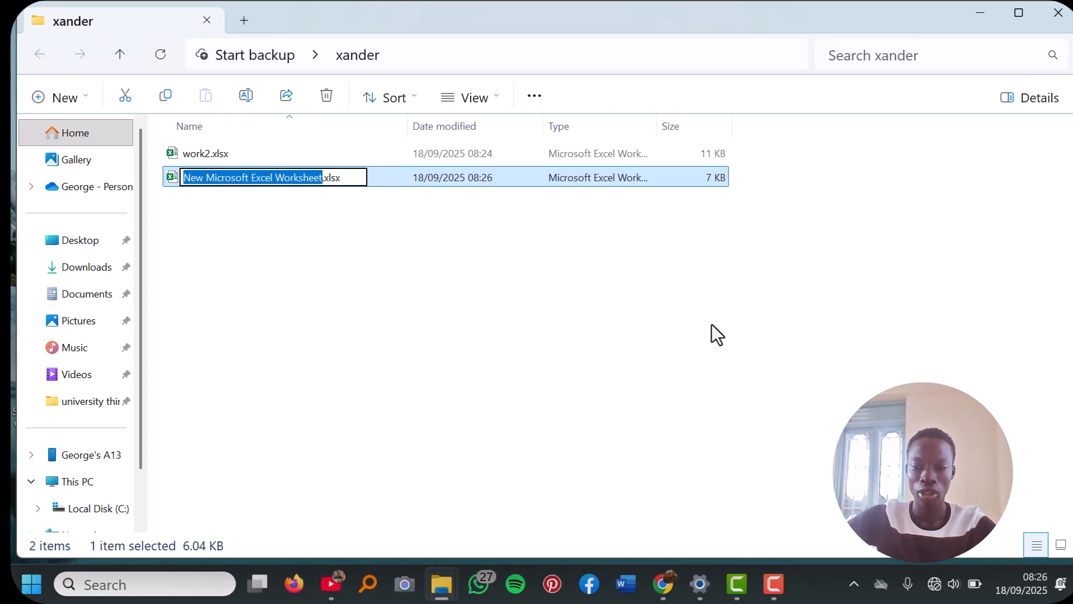
key(BackSpace)
text(reo)
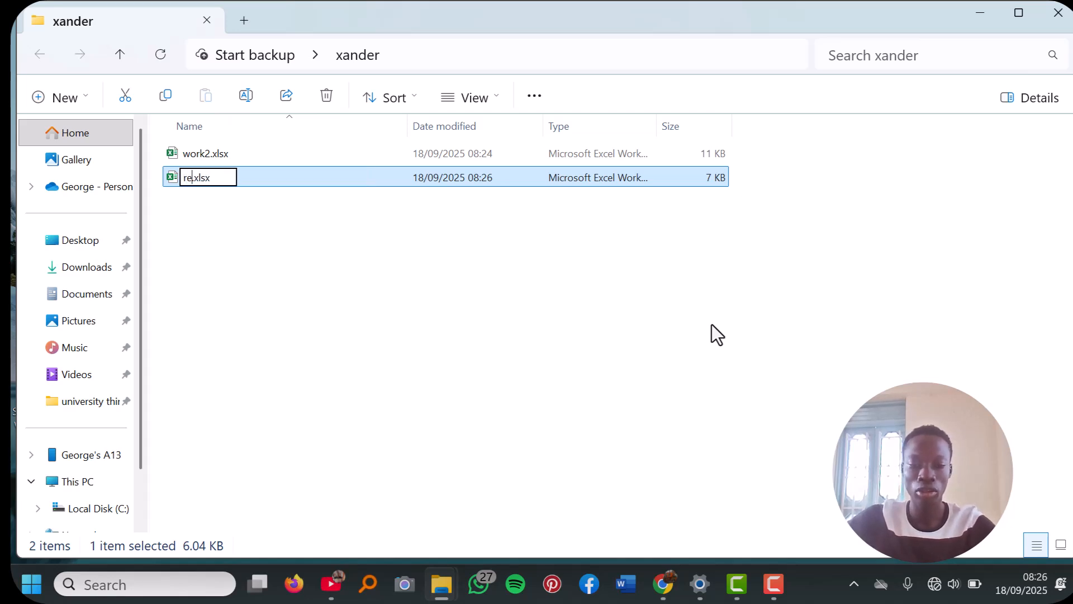
key(BackSpace)
text(port)
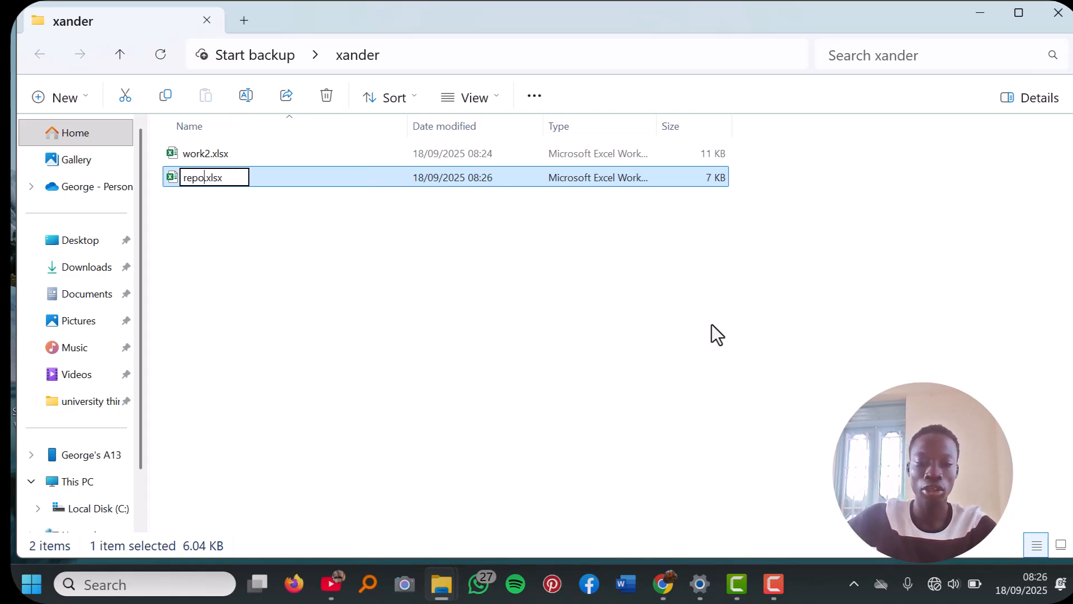
key(Return)
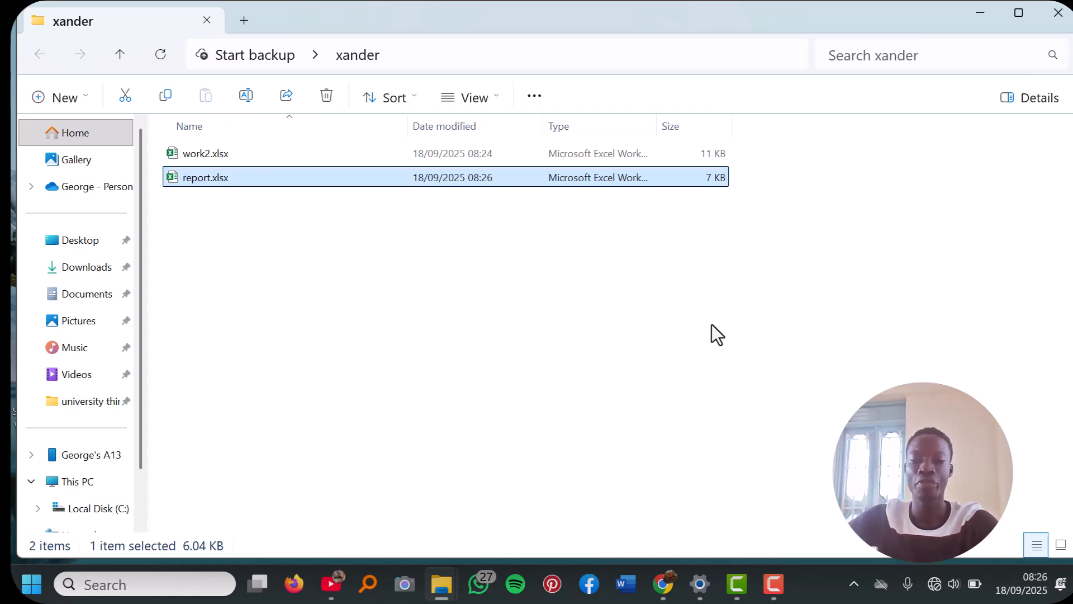
Step: Open report.xlsx in a maximized Excel window and paste the copied student marks table at A1
key(Return)
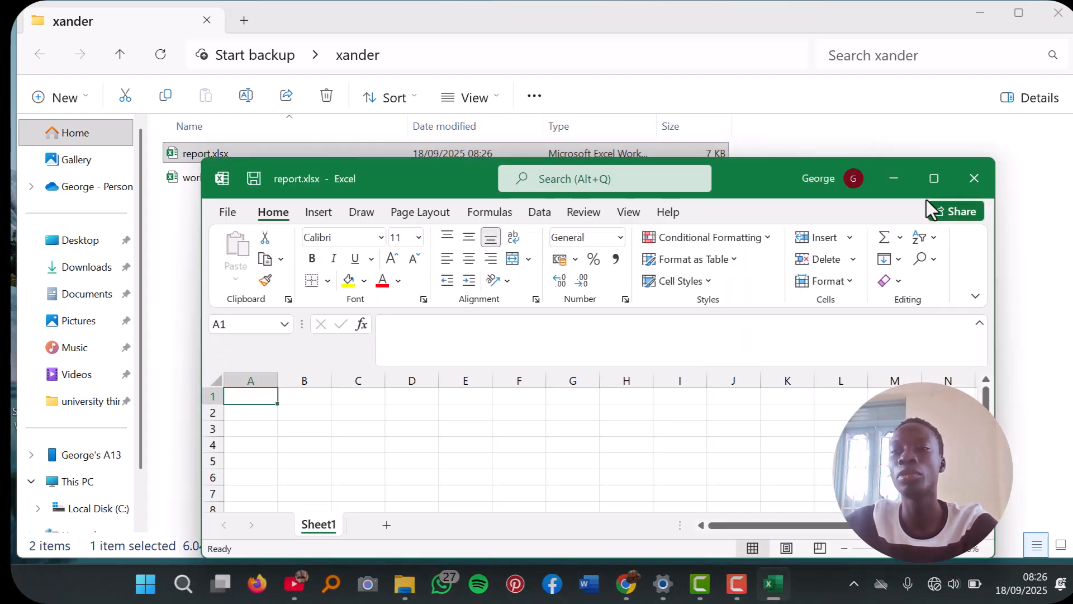
click(922, 179)
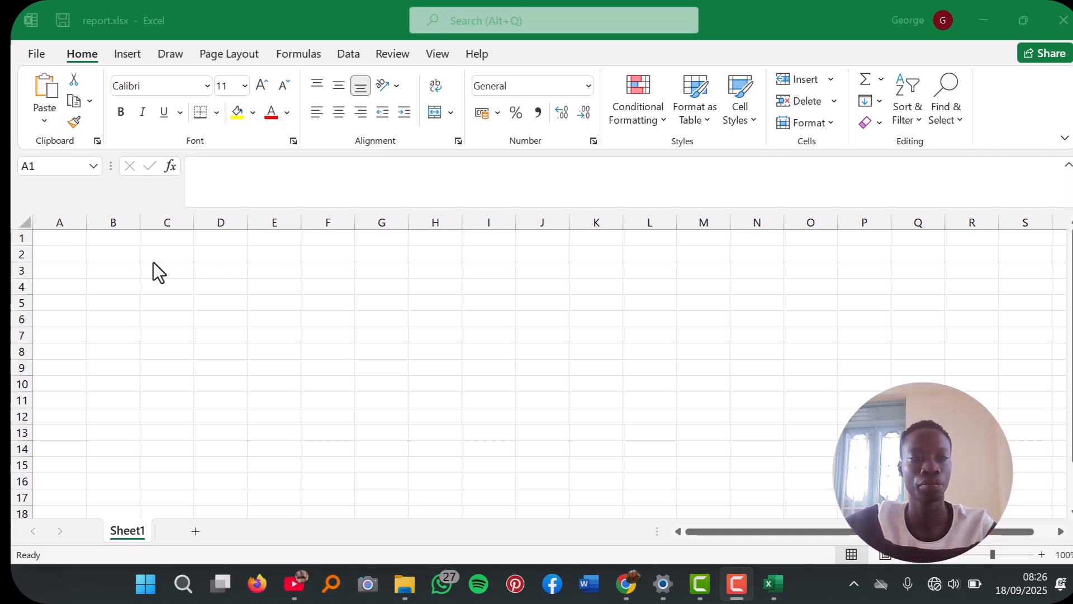
click(76, 232)
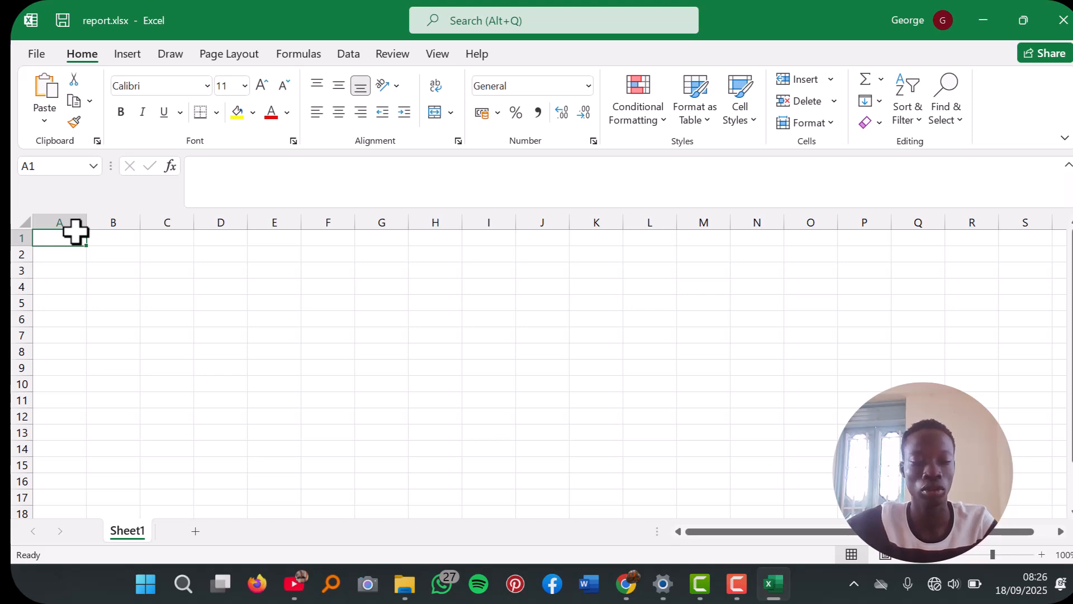
key(ctrl+v)
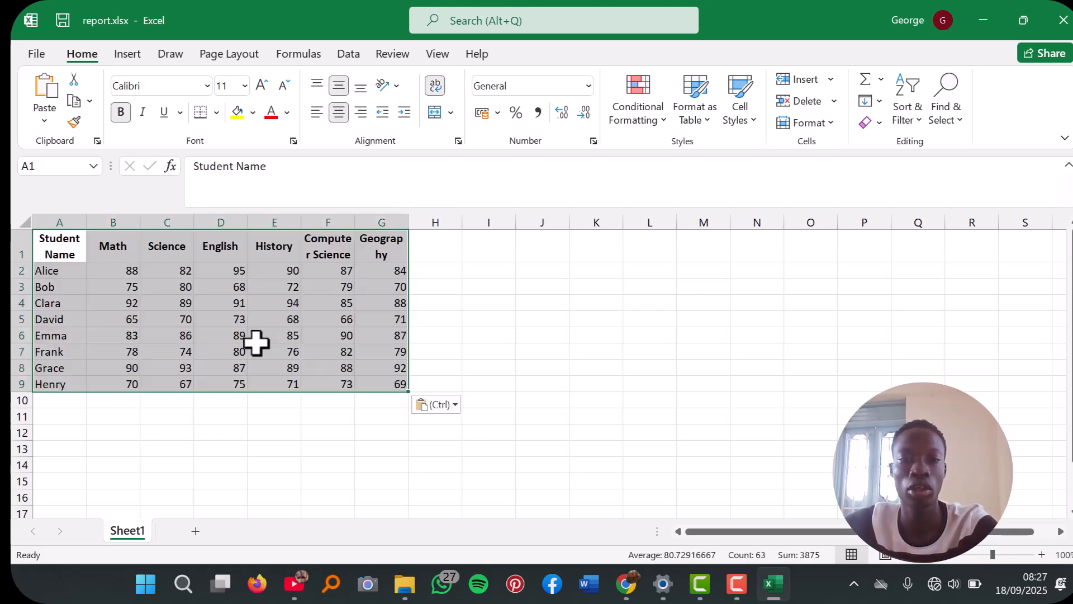
click(494, 387)
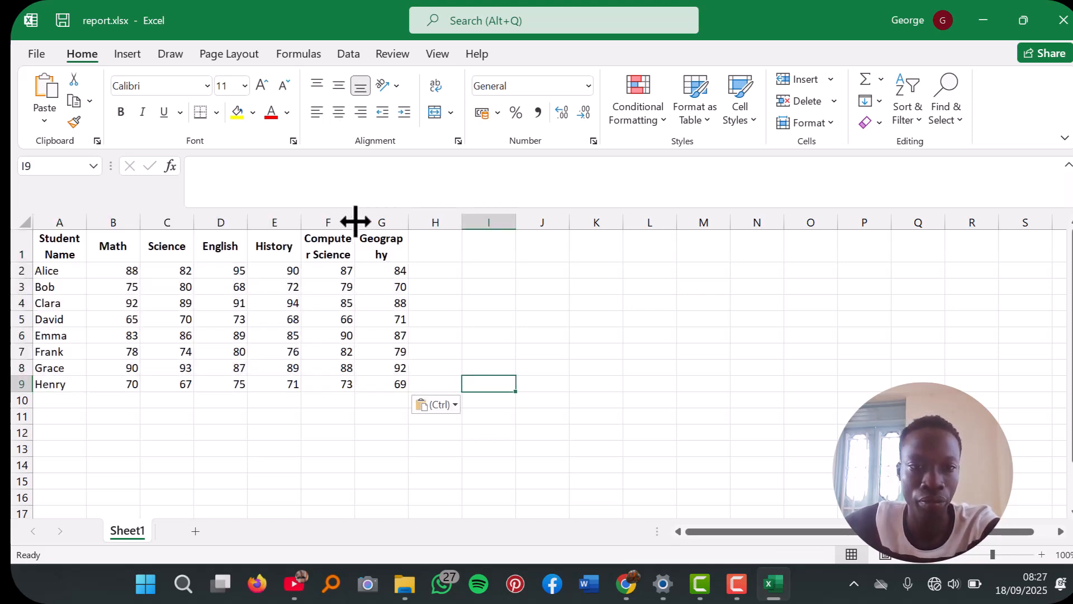
Step: Try to fix the mid-word break of the Computer Science header by adjusting column F's width and the spacing in F1
drag(350, 220, 349, 220)
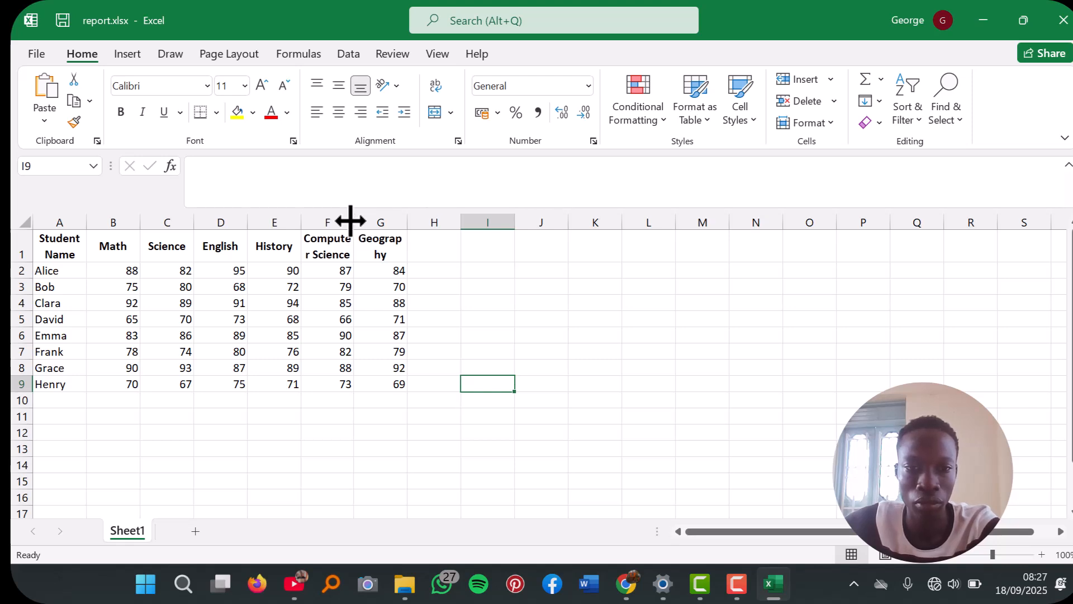
click(305, 255)
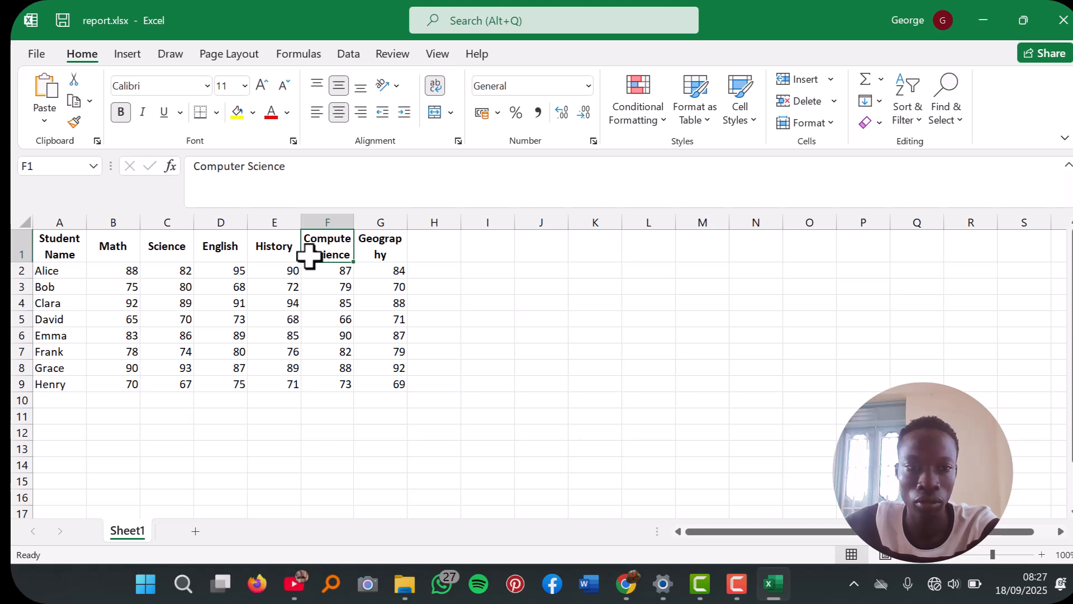
click(250, 168)
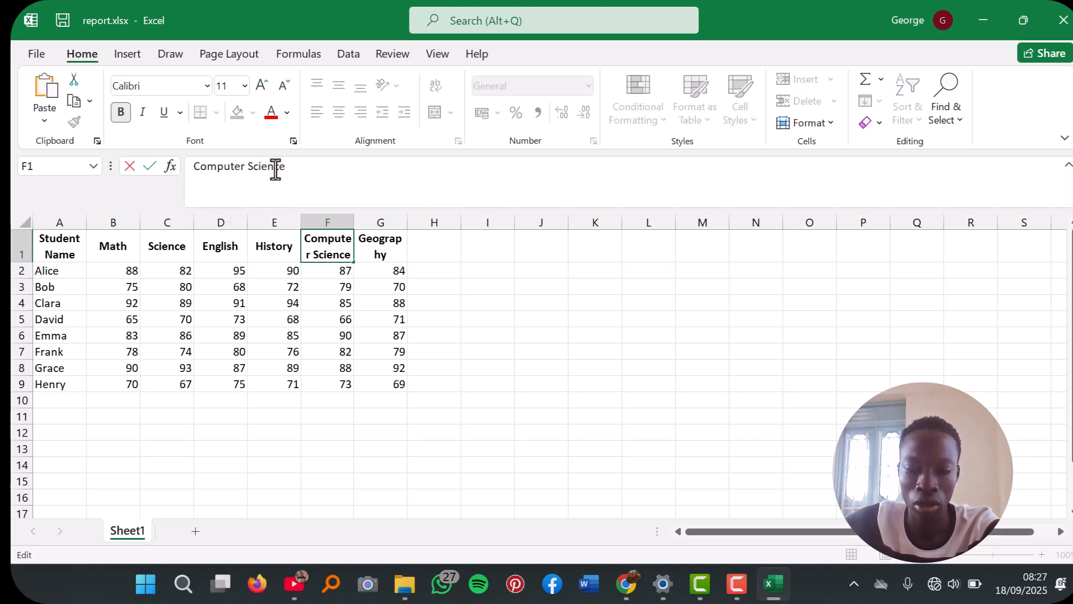
key(Return)
key(Up)
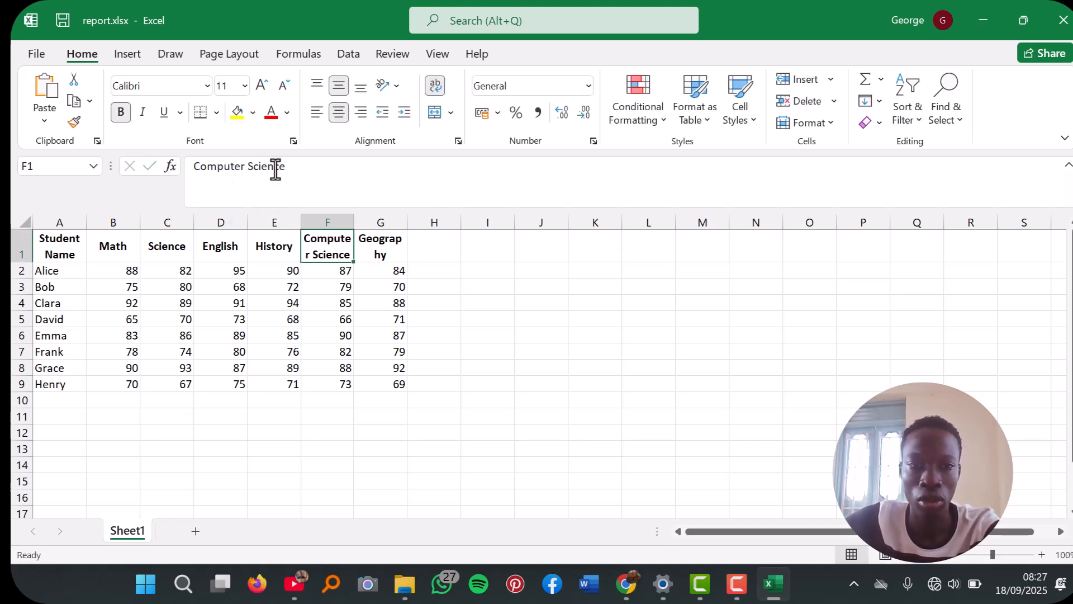
click(248, 166)
key(BackSpace)
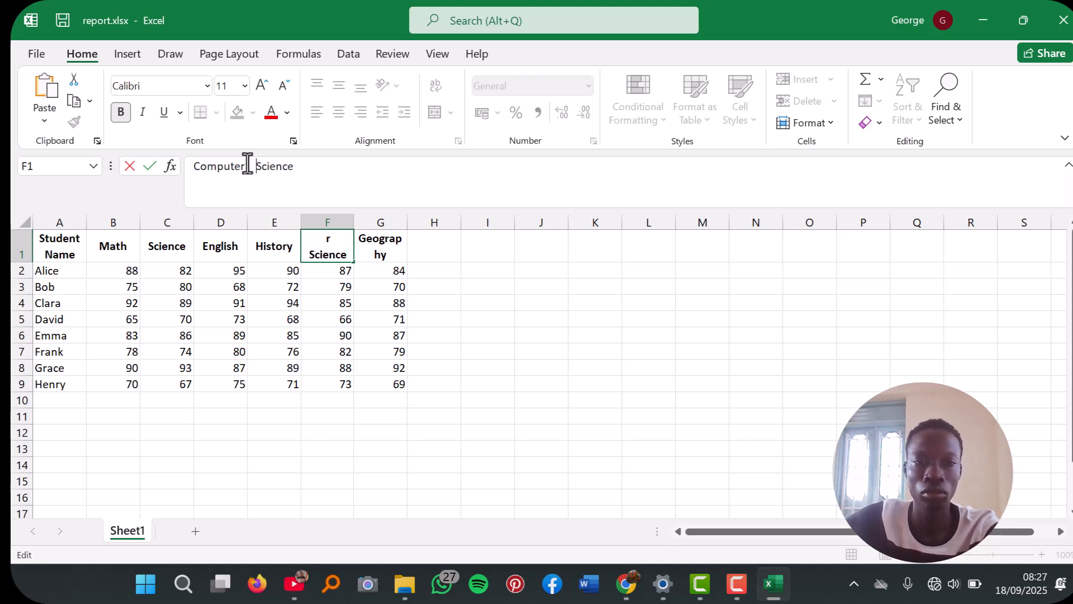
key(BackSpace)
key(BackSpace)
key(BackSpace)
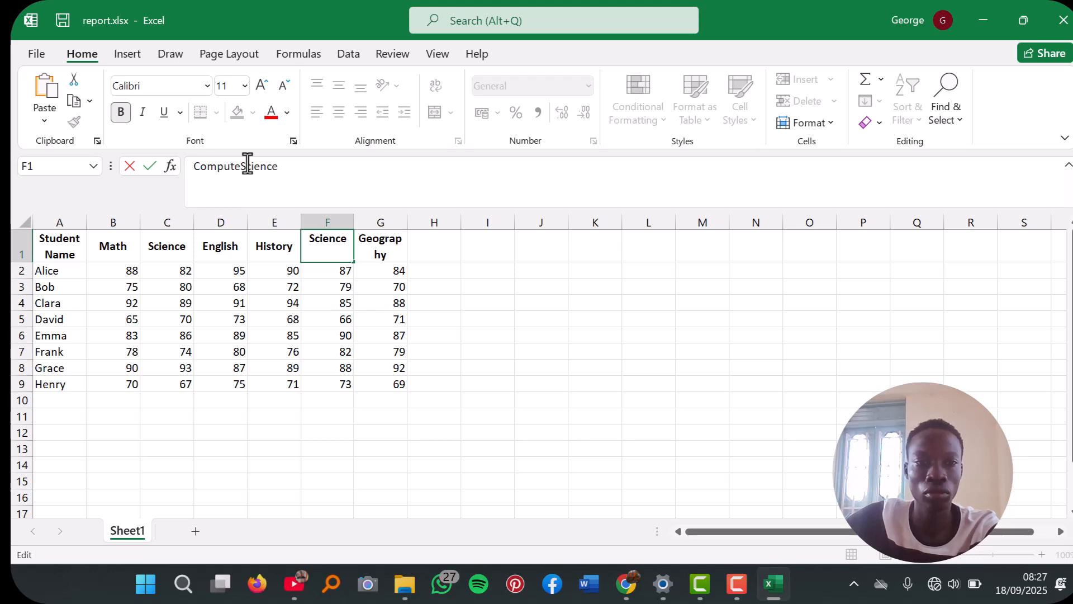
text(r)
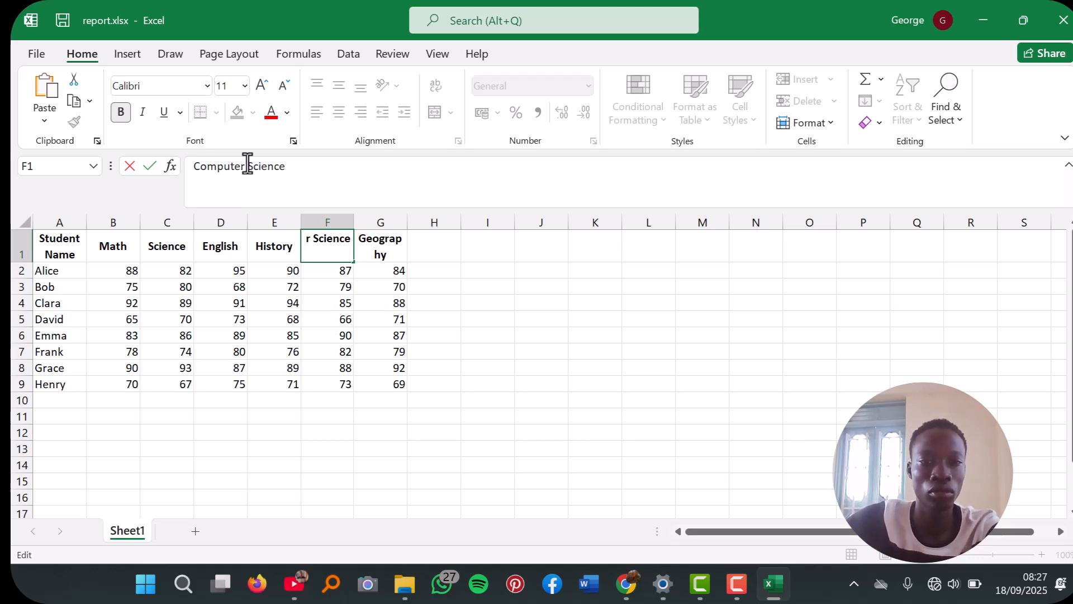
click(527, 331)
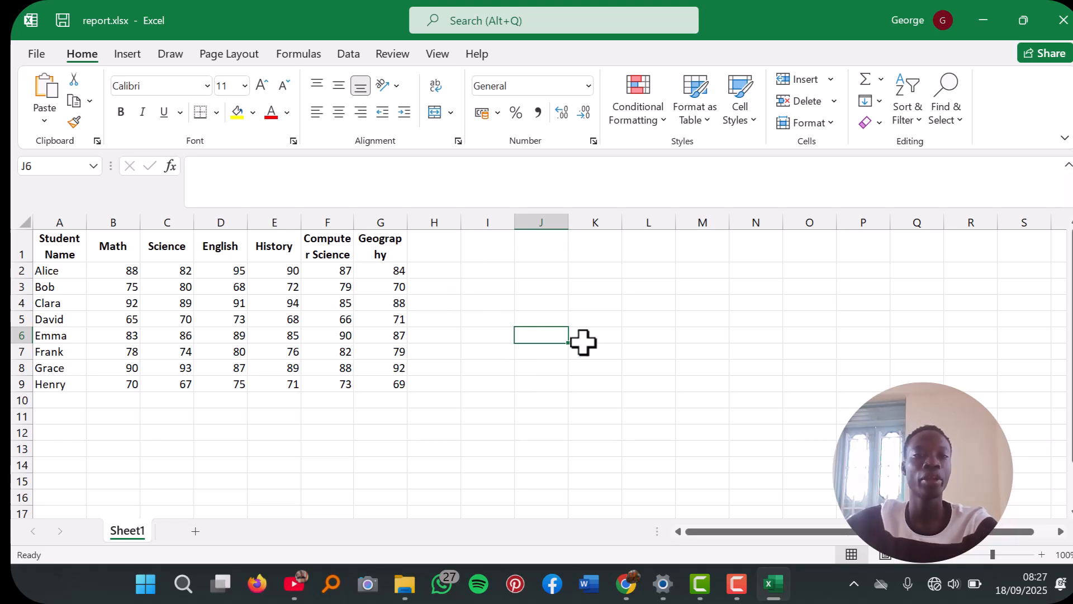
Step: Enter the column header "total" in H1, beside the Geography column
click(443, 254)
double_click(444, 255)
text(total)
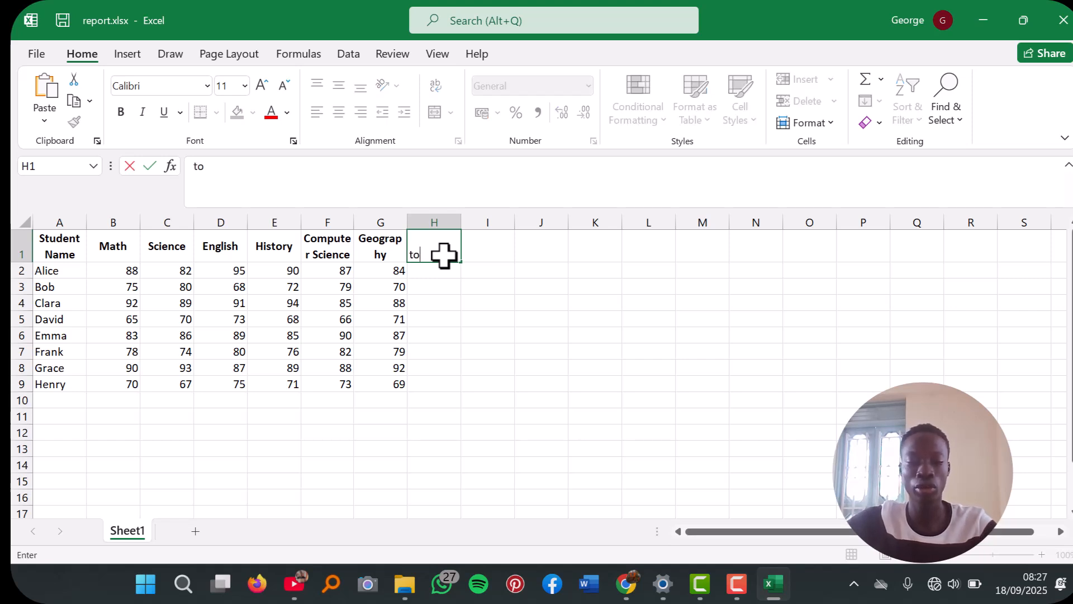
click(495, 254)
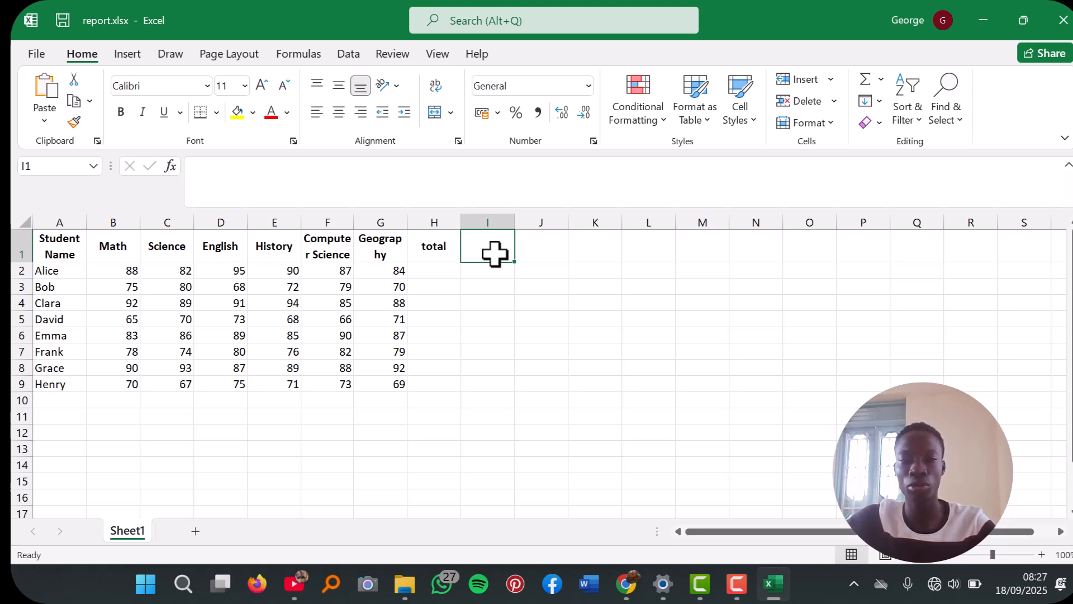
Step: Extend the header in H1 to read "total (function)"
click(443, 243)
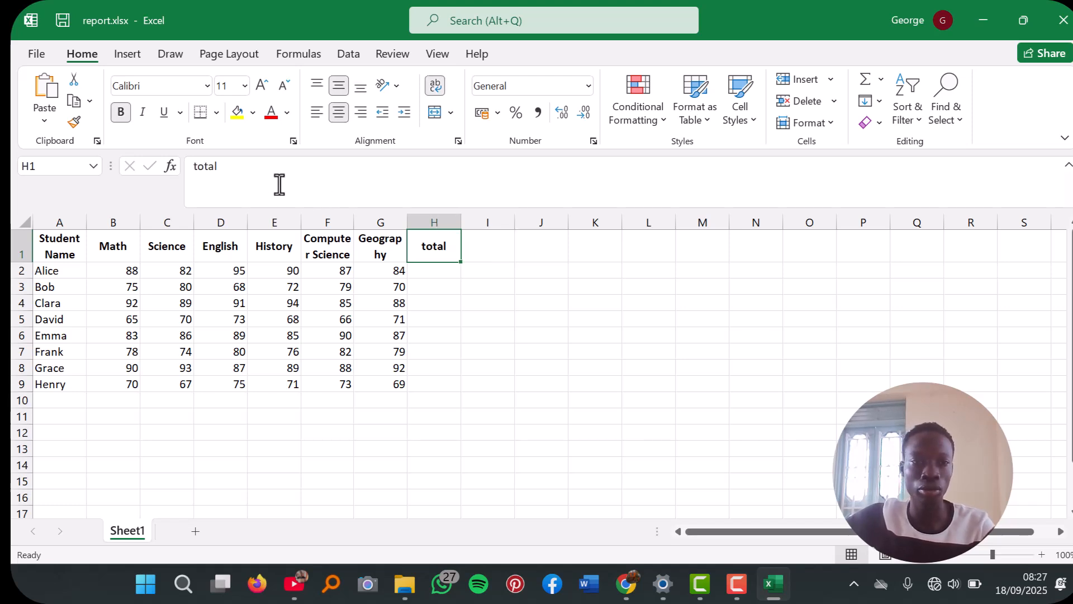
click(253, 176)
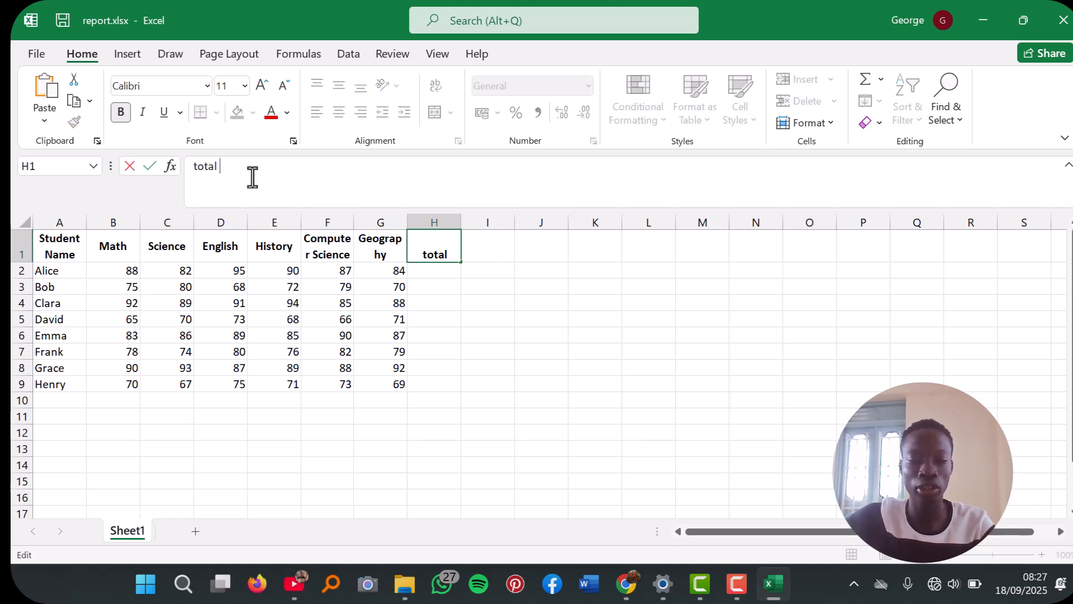
text(()
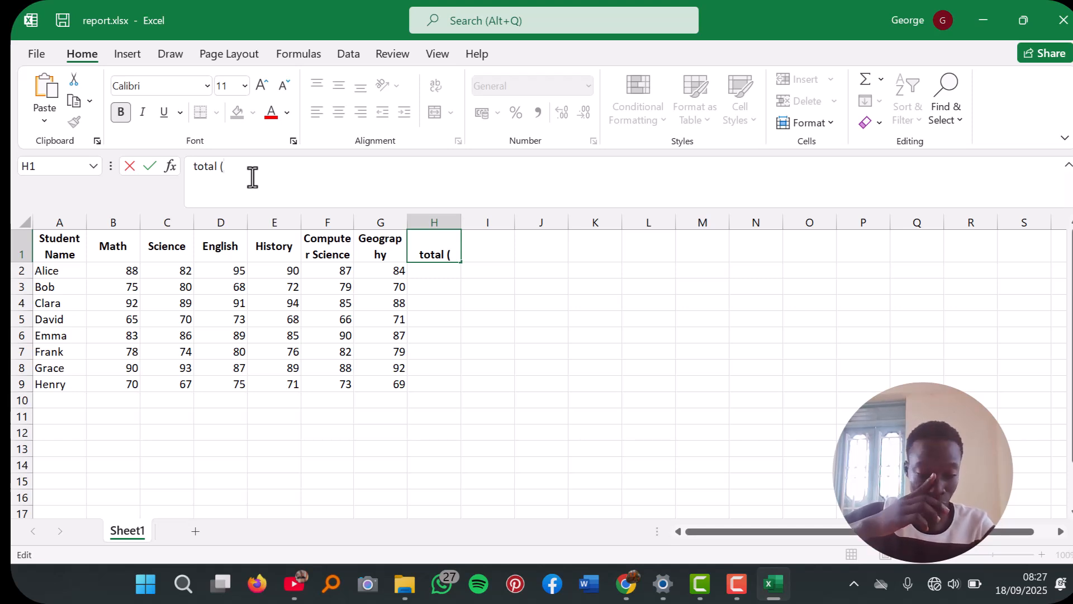
text(f)
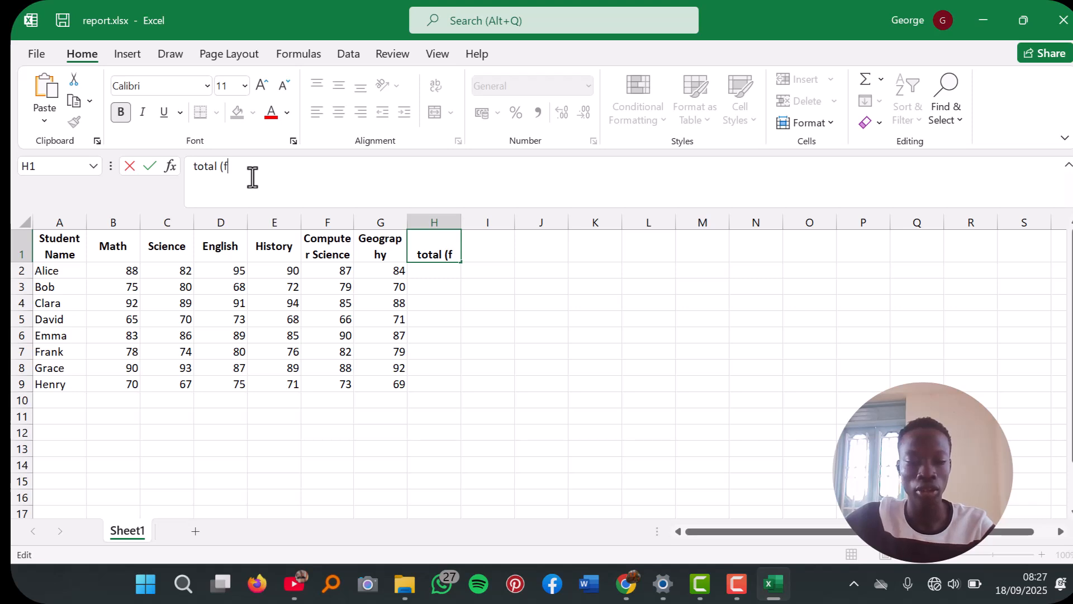
text(unctions)
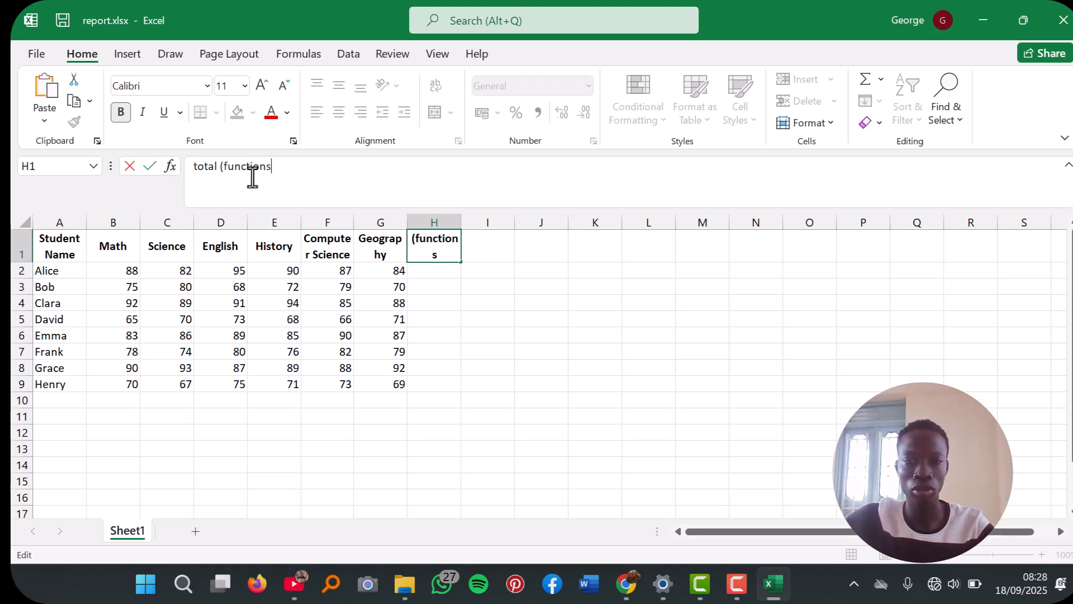
key(BackSpace)
text())
Step: Enter the column header "total (formula)" in I1
click(491, 242)
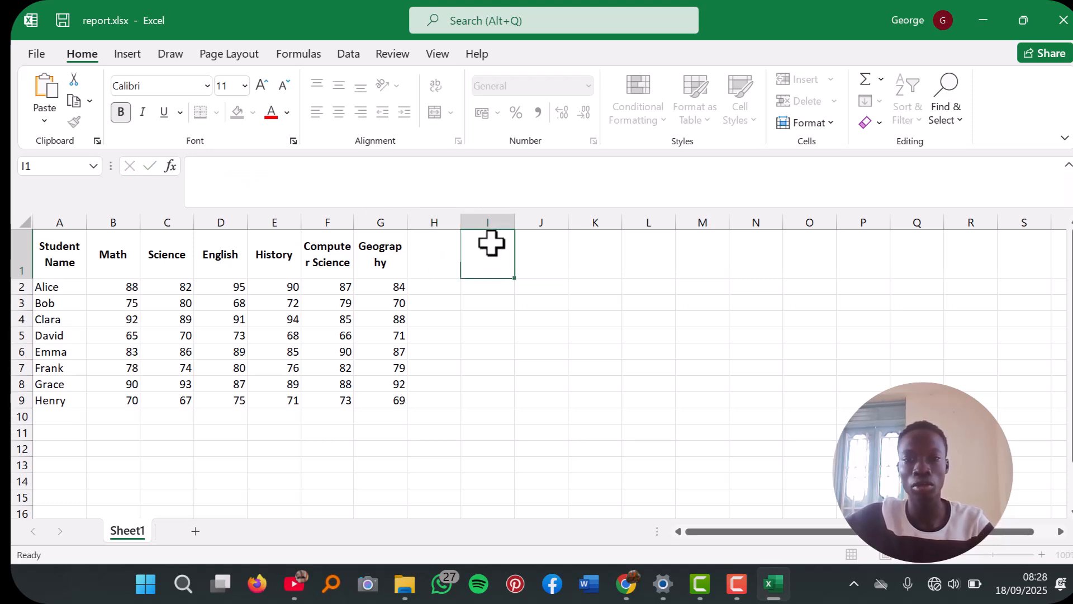
text(total)
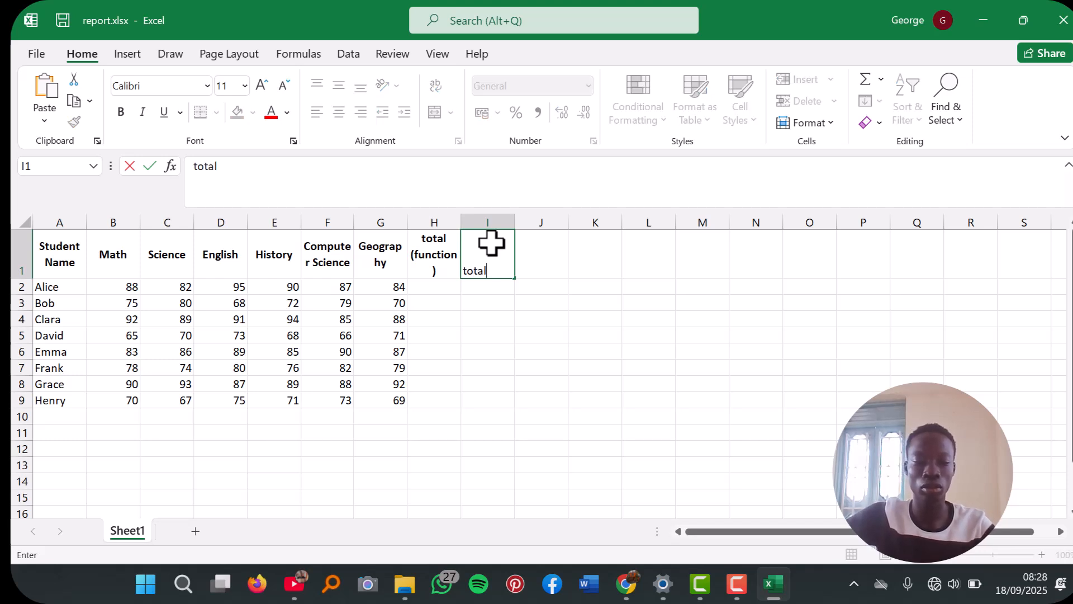
text( ()
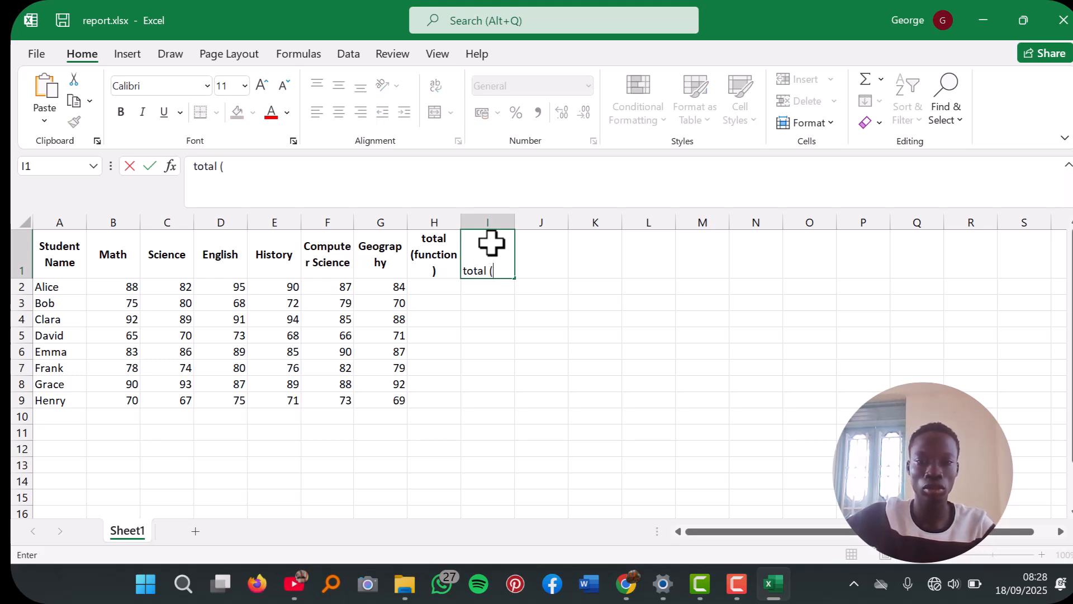
text(fo)
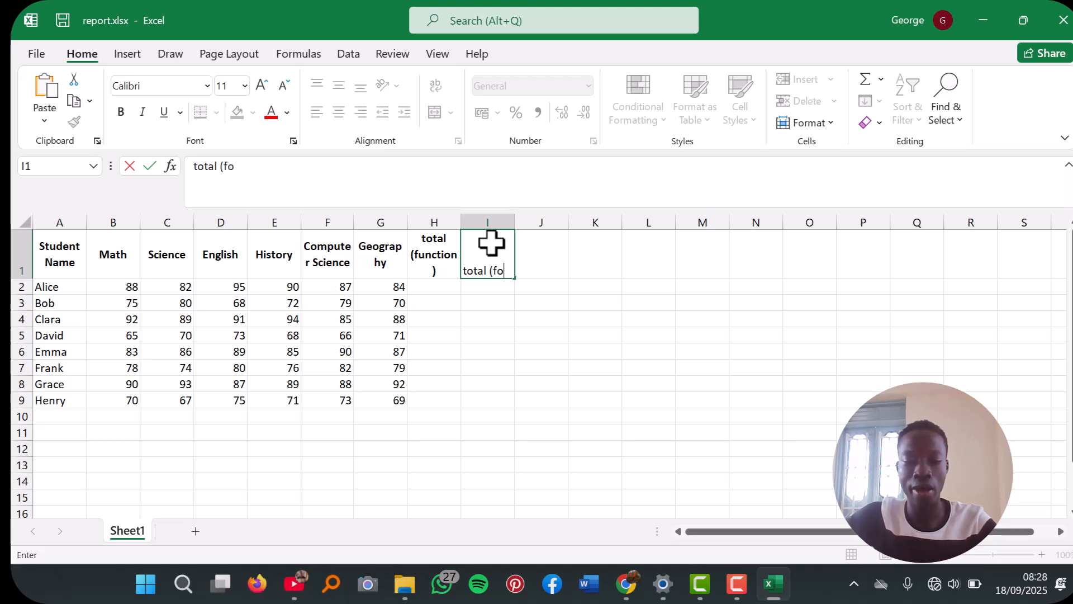
text(rmula))
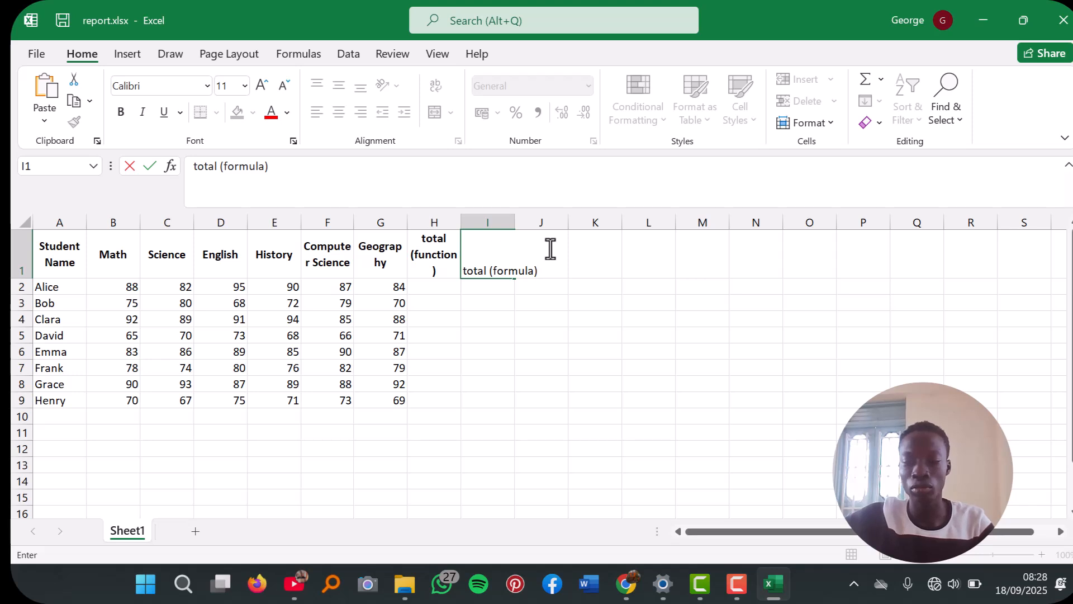
key(Return)
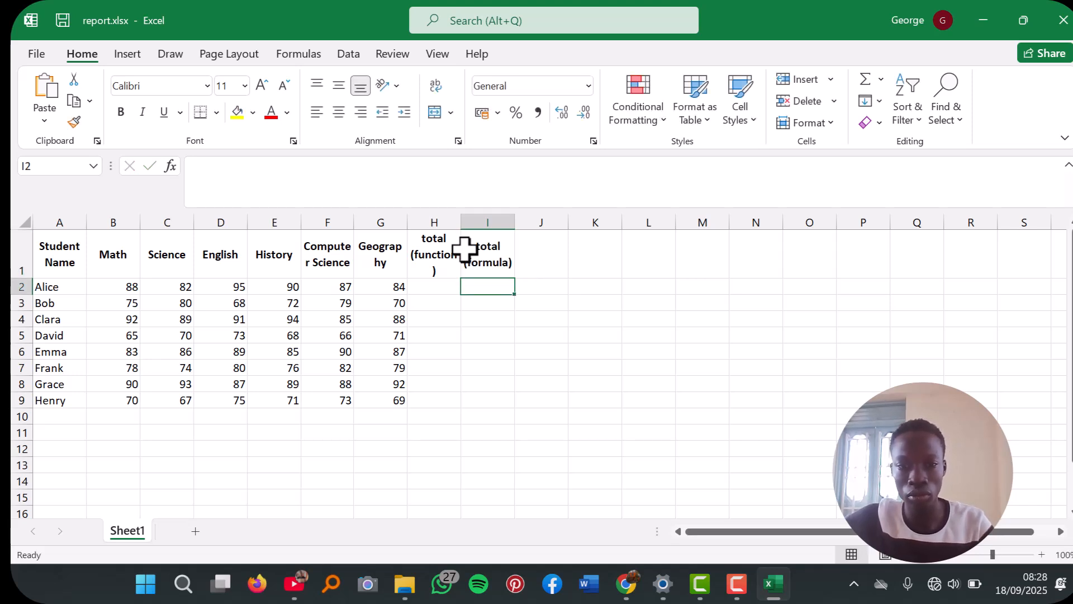
click(439, 254)
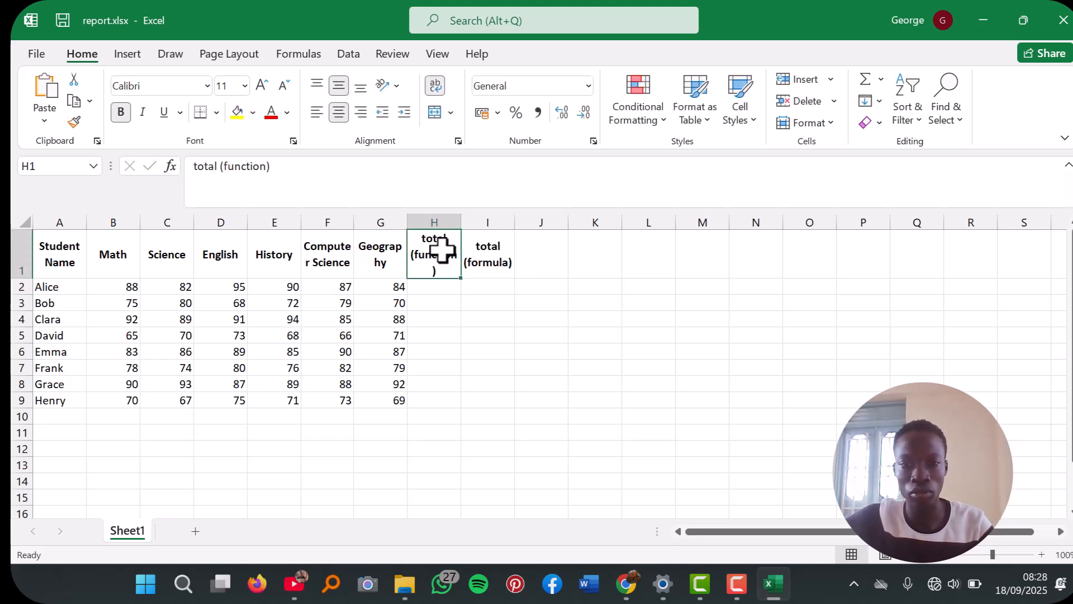
click(219, 168)
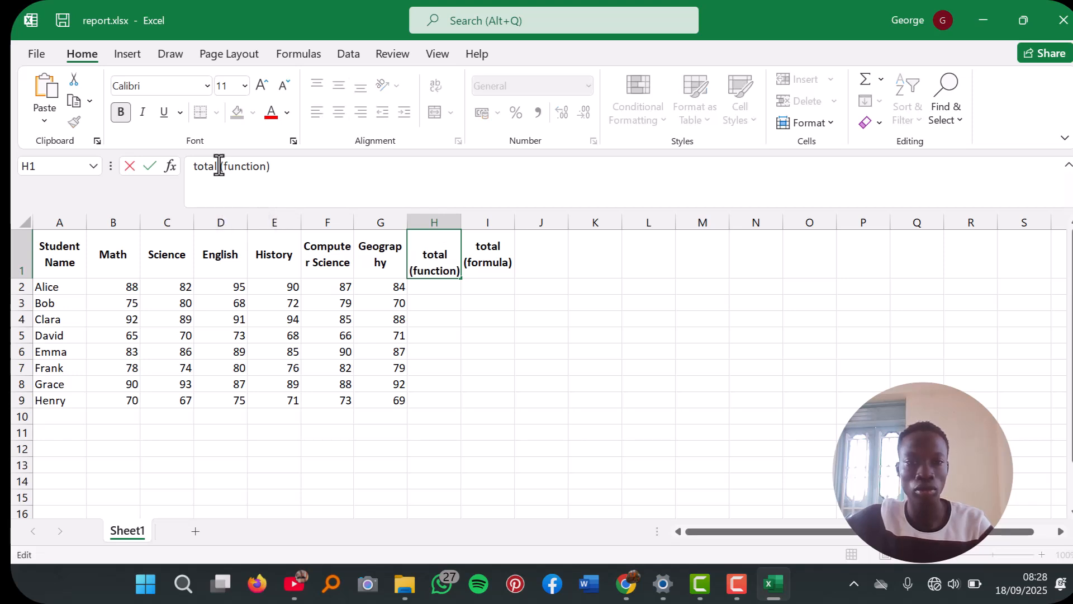
Step: Enter the column header "average (function)" in J1, beside the total (formula) column
click(551, 270)
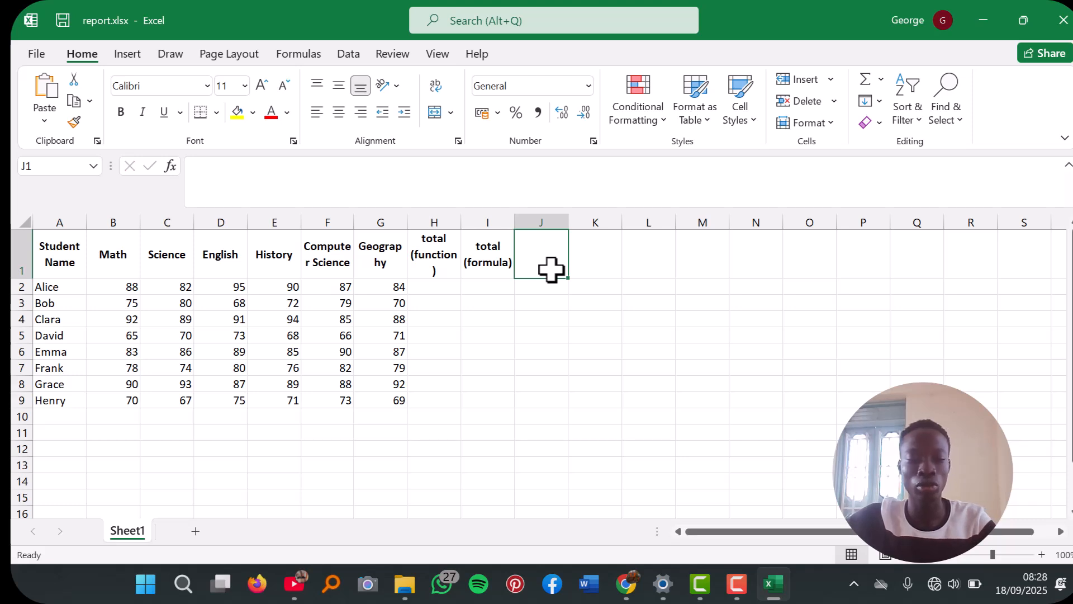
text(aver)
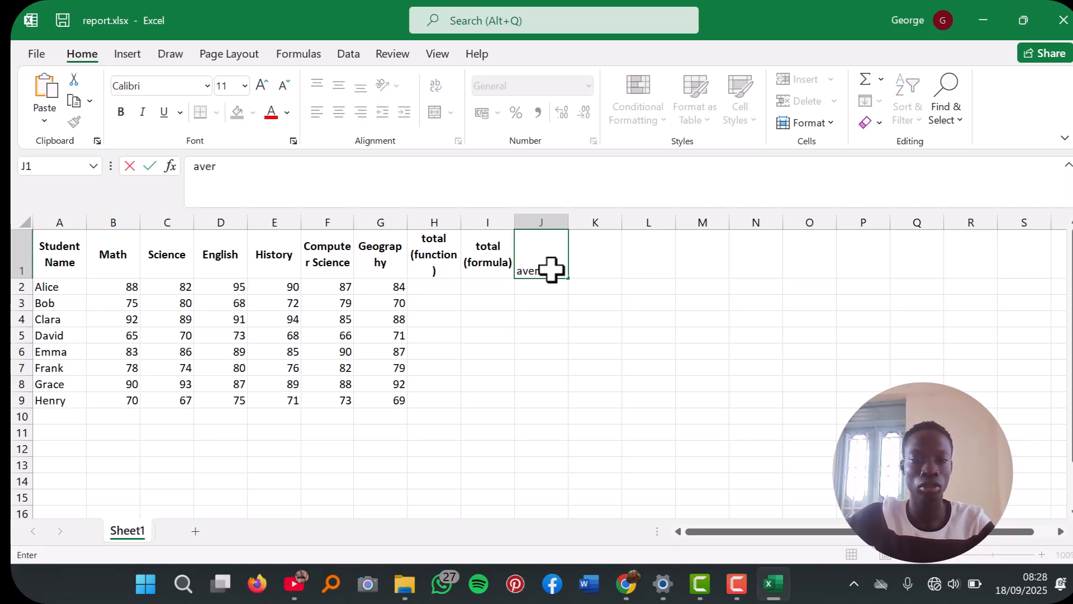
text(age)
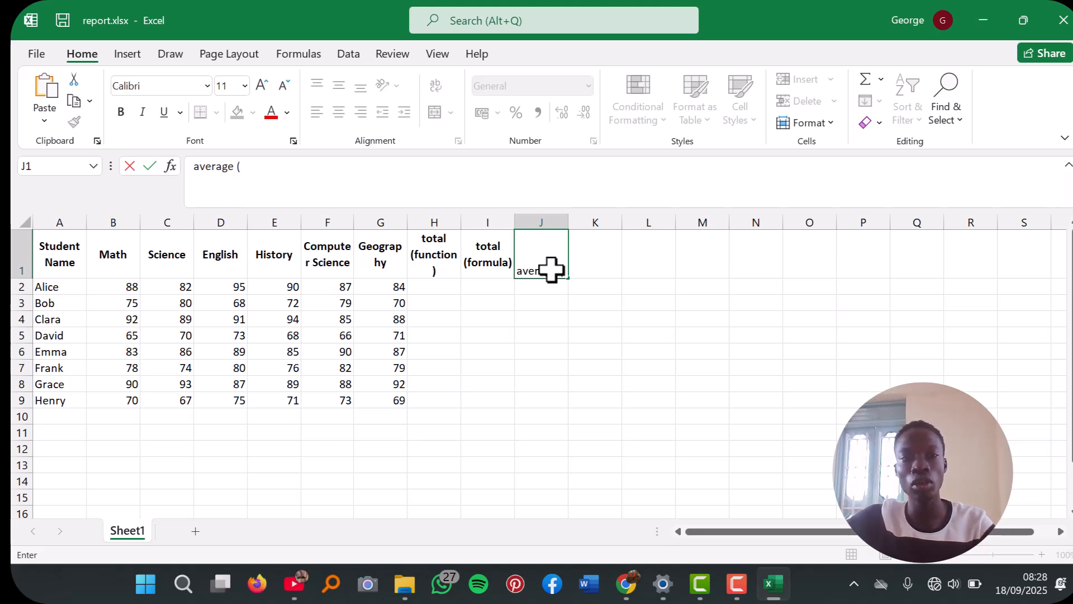
text((f)
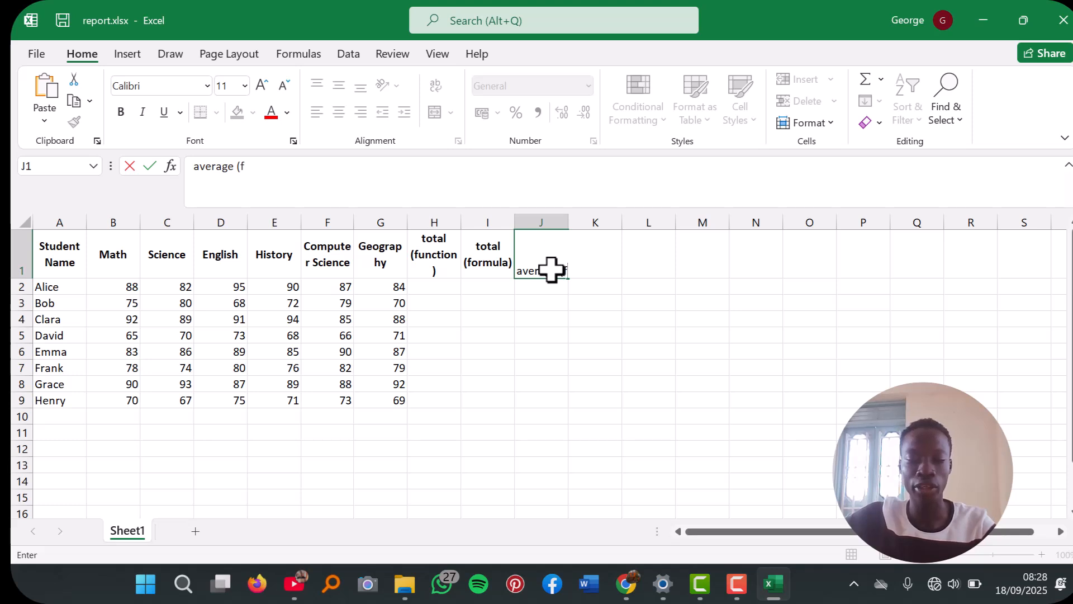
text(un)
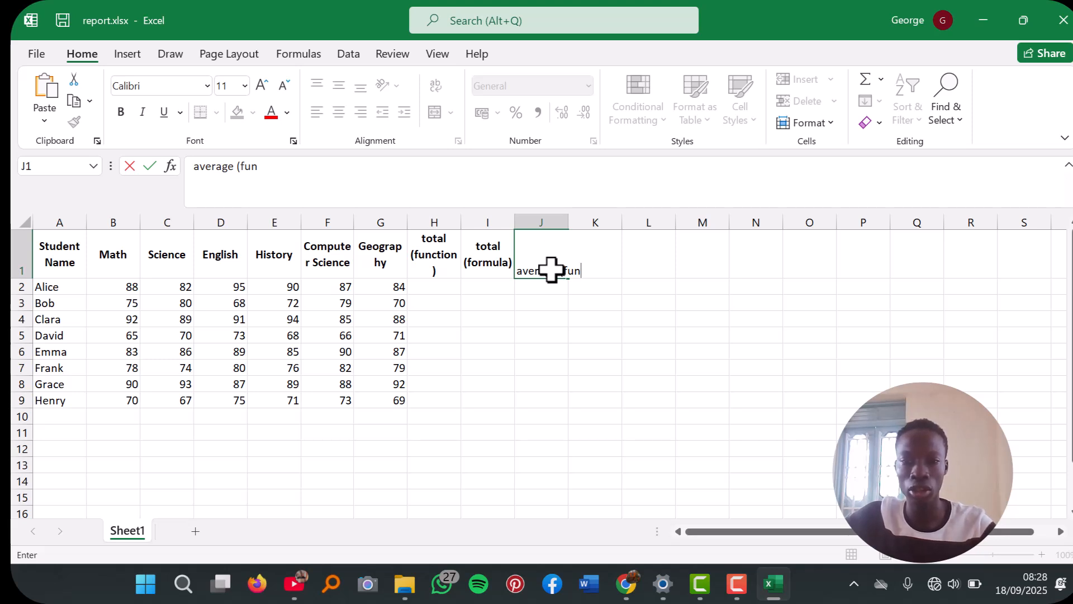
text(tctio)
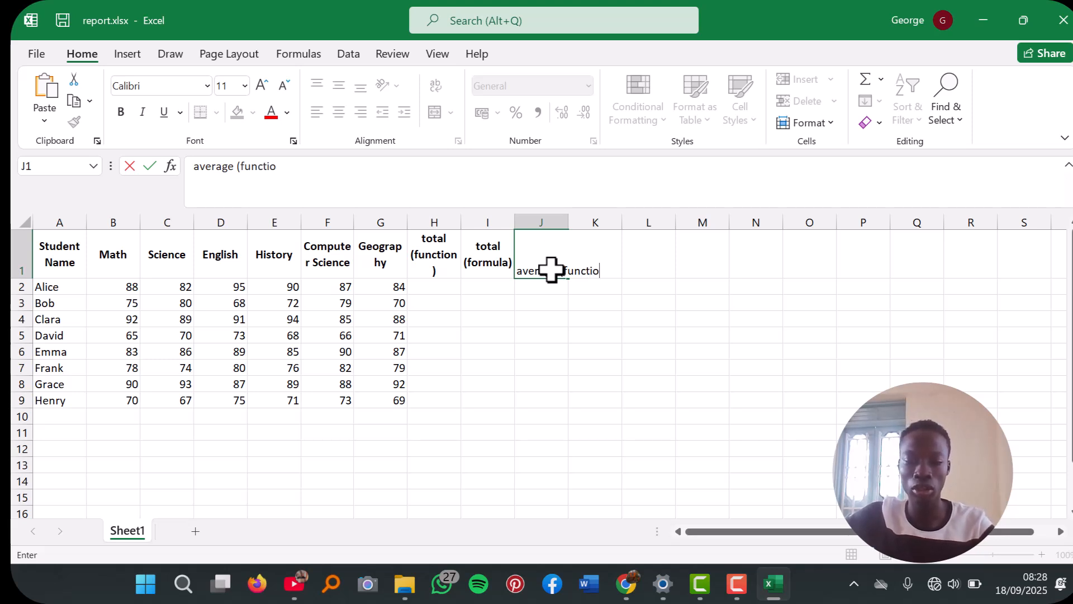
text(n))
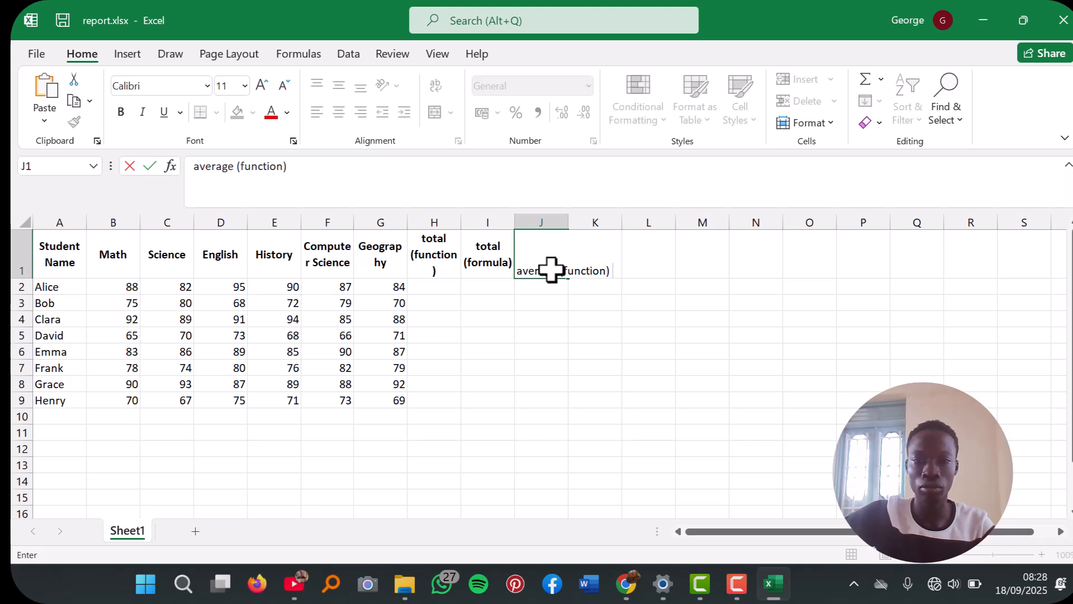
key(Tab)
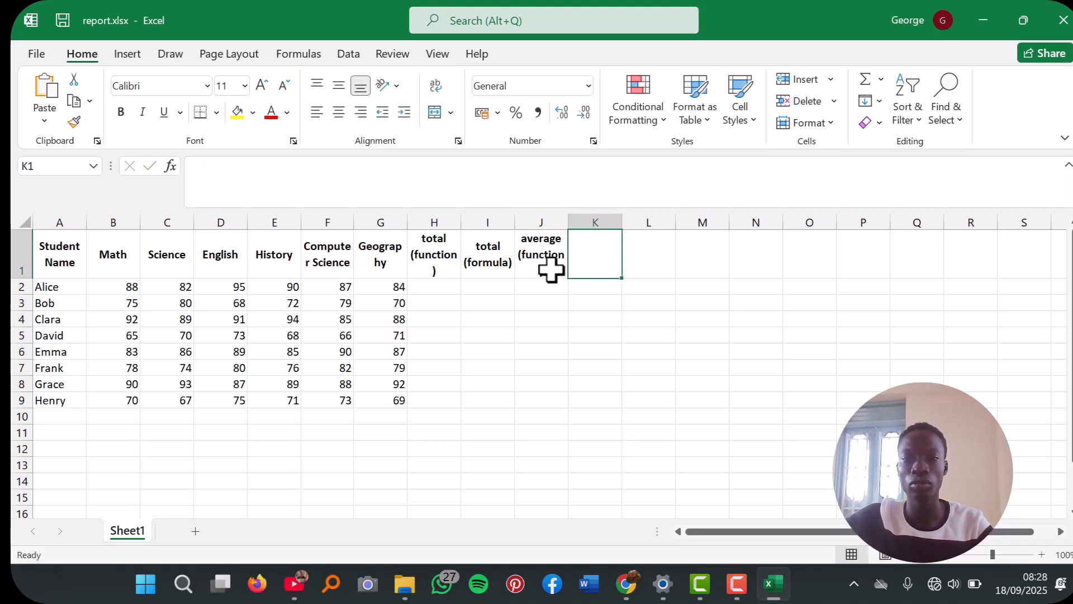
click(551, 270)
click(592, 264)
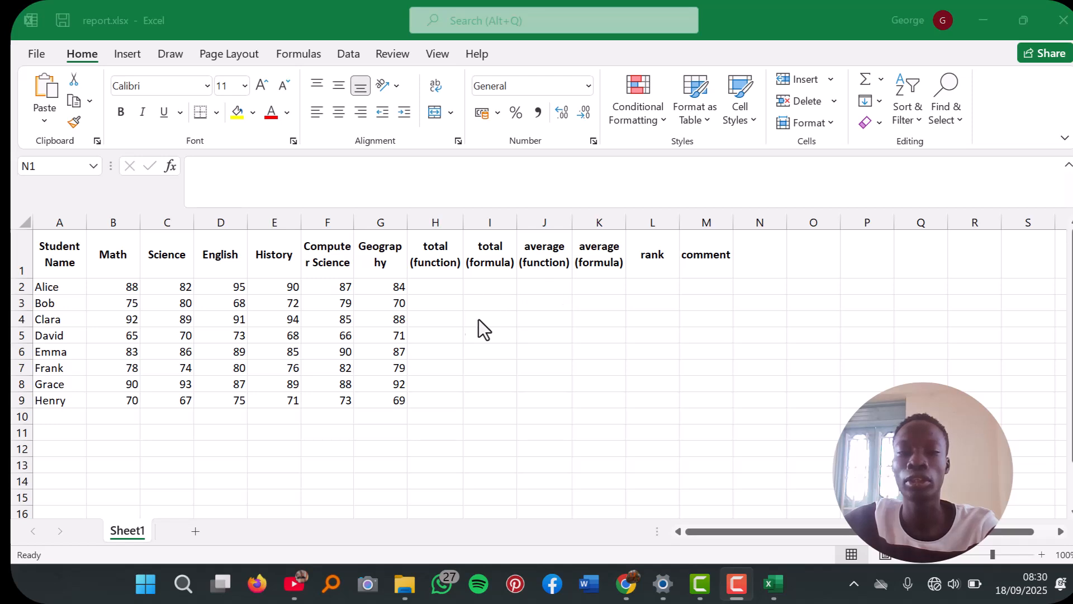
Step: Total the first student's six subject marks in H2 with =(B2+C2+D2+E2+F2+G2) and fill the formula down to H9
click(445, 284)
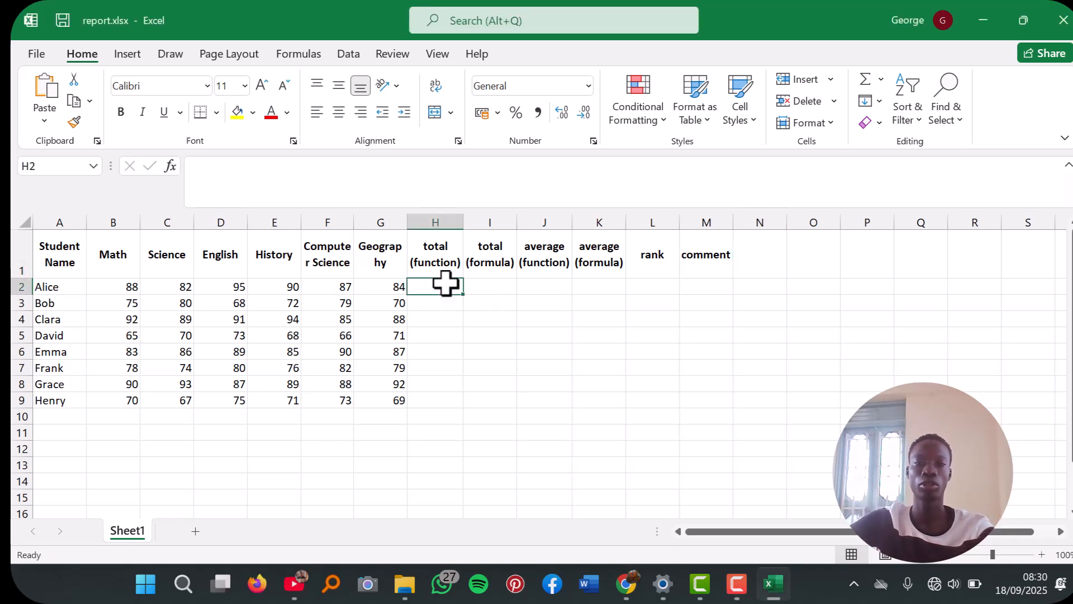
text(=)
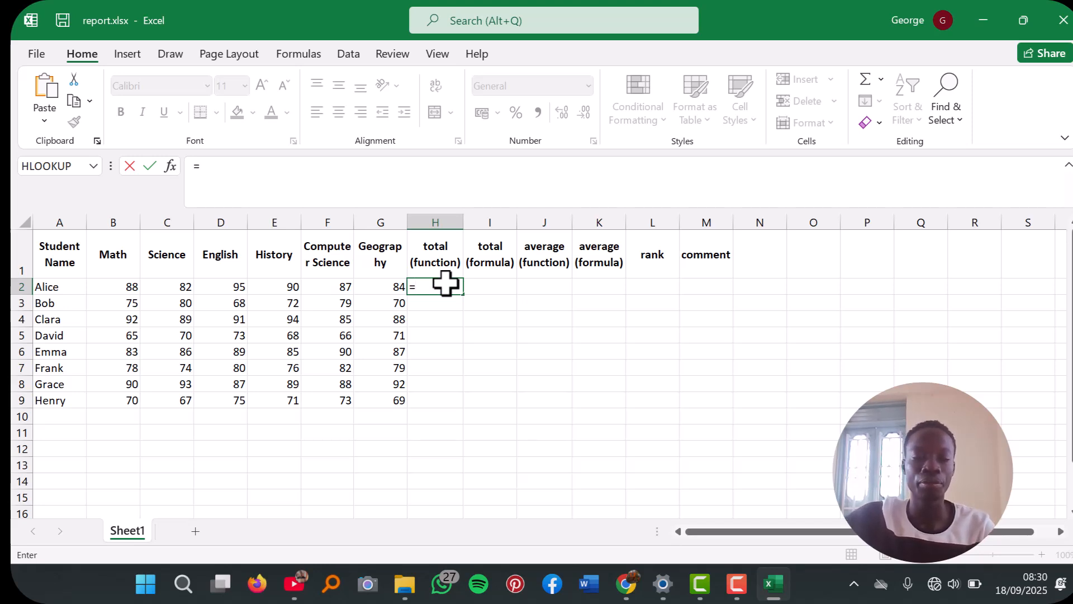
text(()
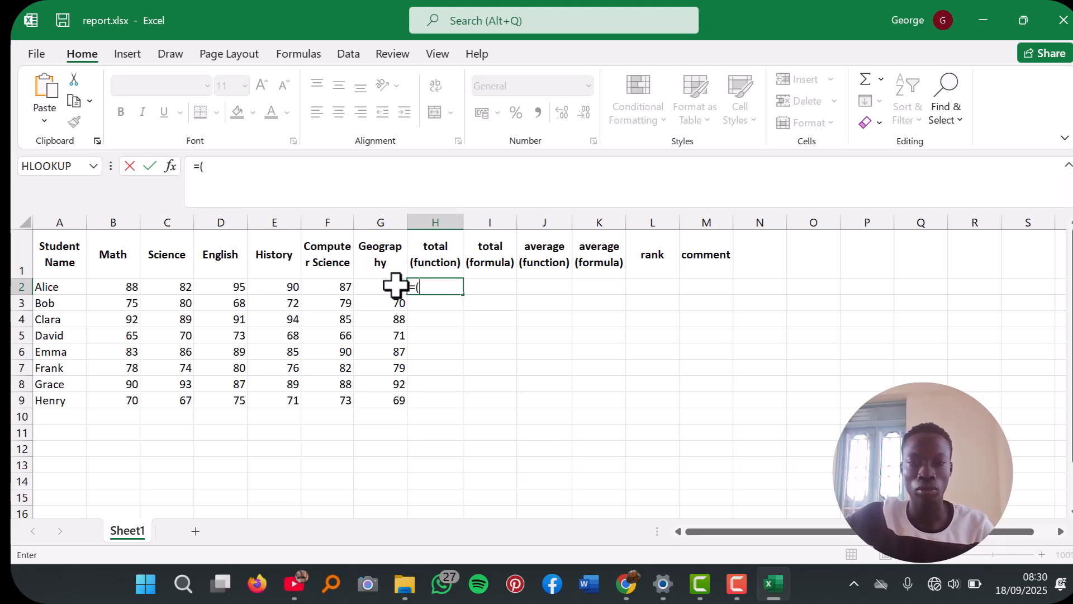
click(130, 288)
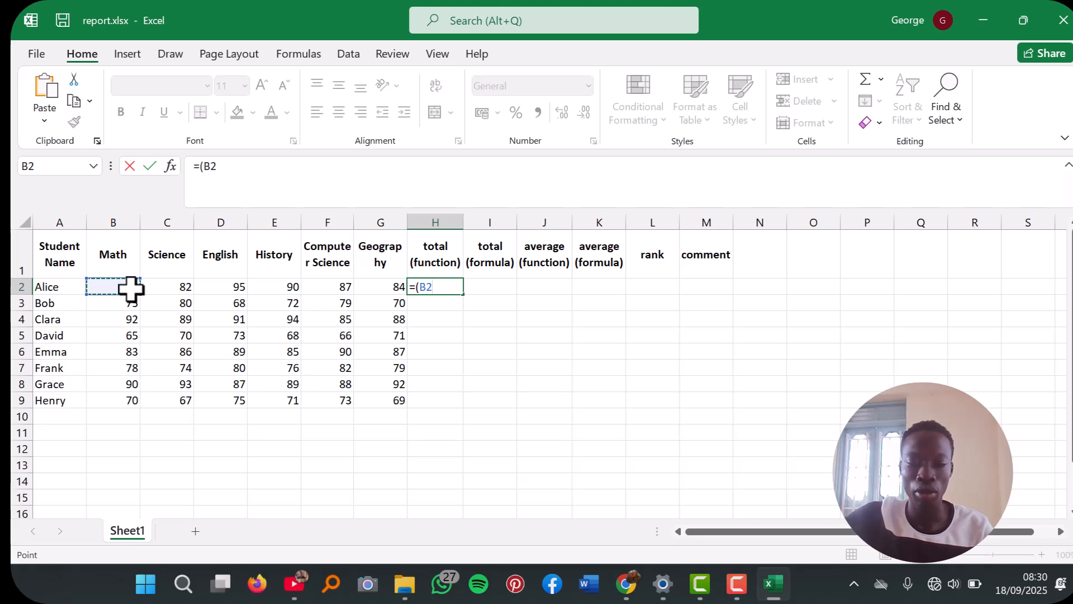
text(+)
click(164, 290)
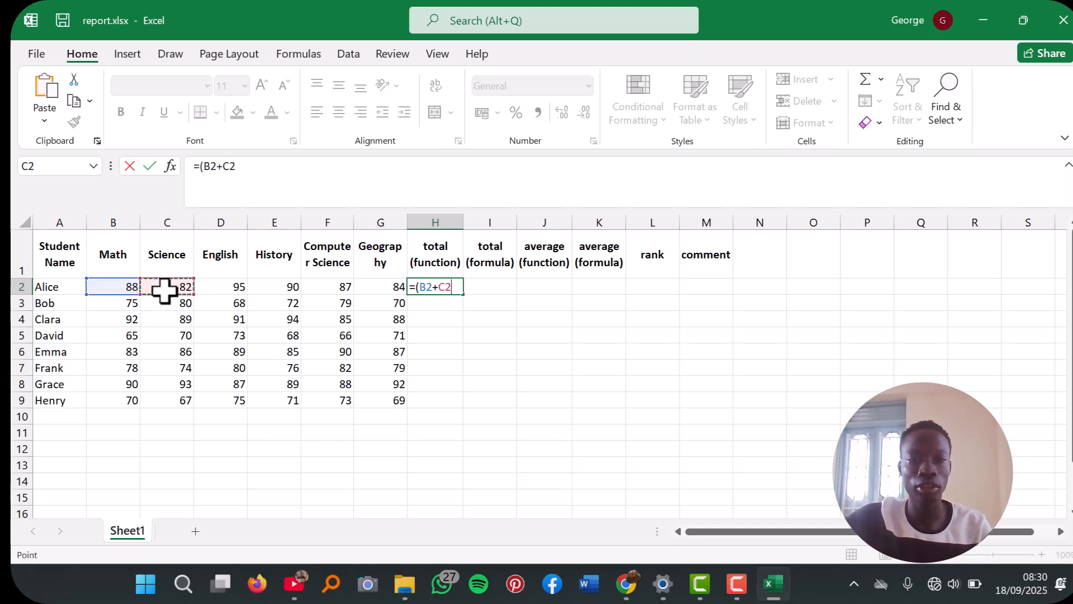
text(+)
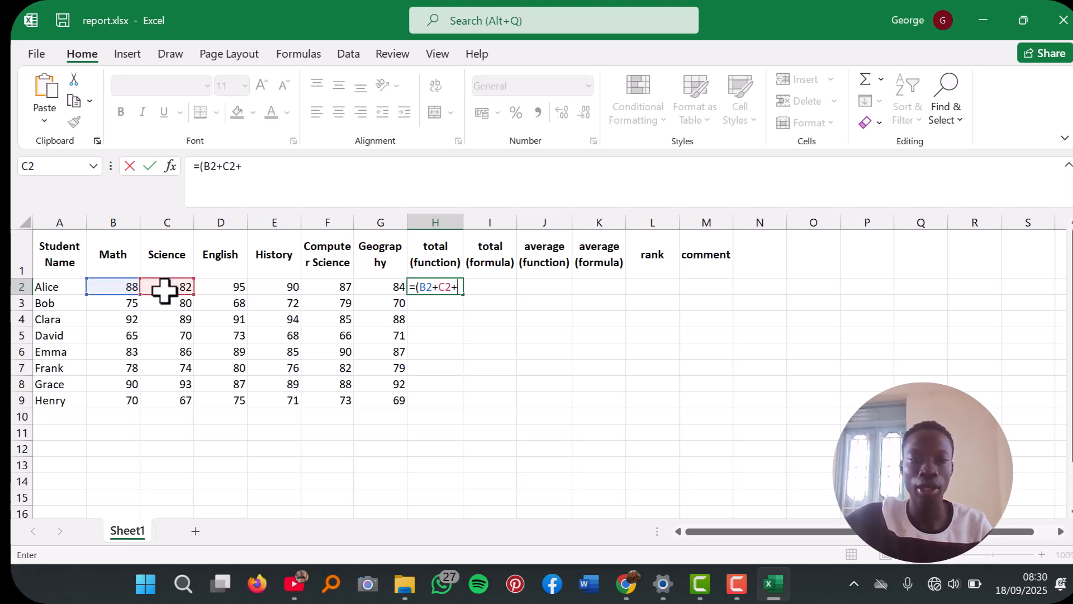
click(214, 285)
text(+)
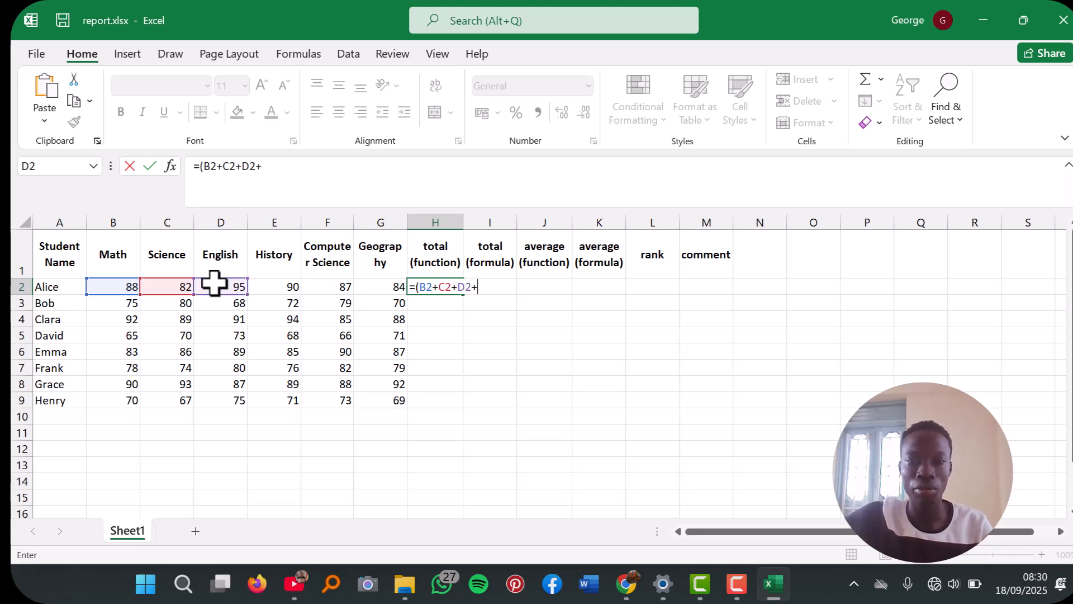
click(261, 286)
text(+)
click(331, 286)
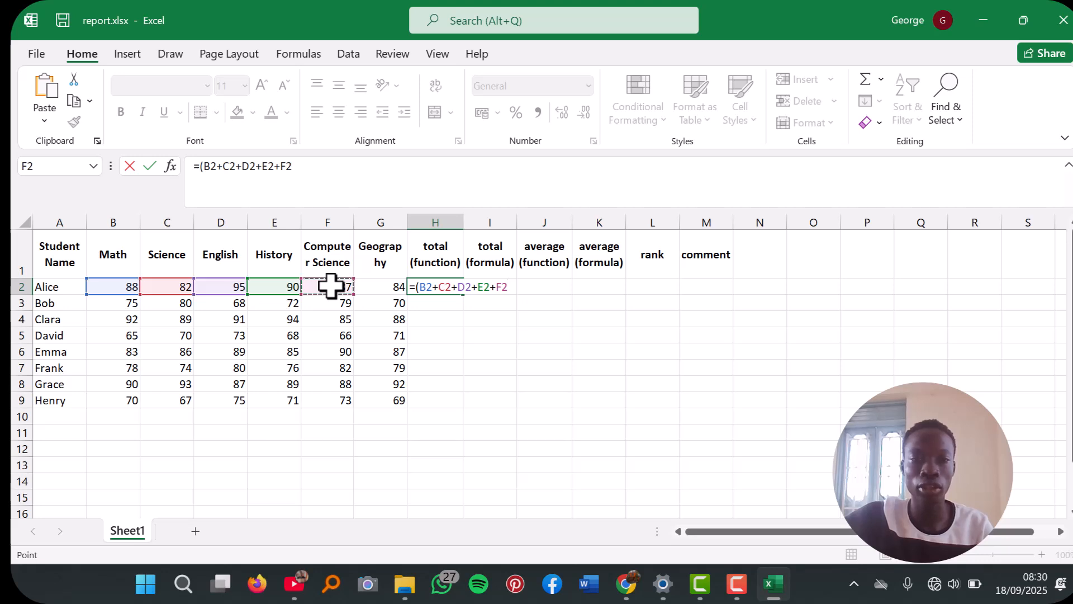
text(+)
click(388, 287)
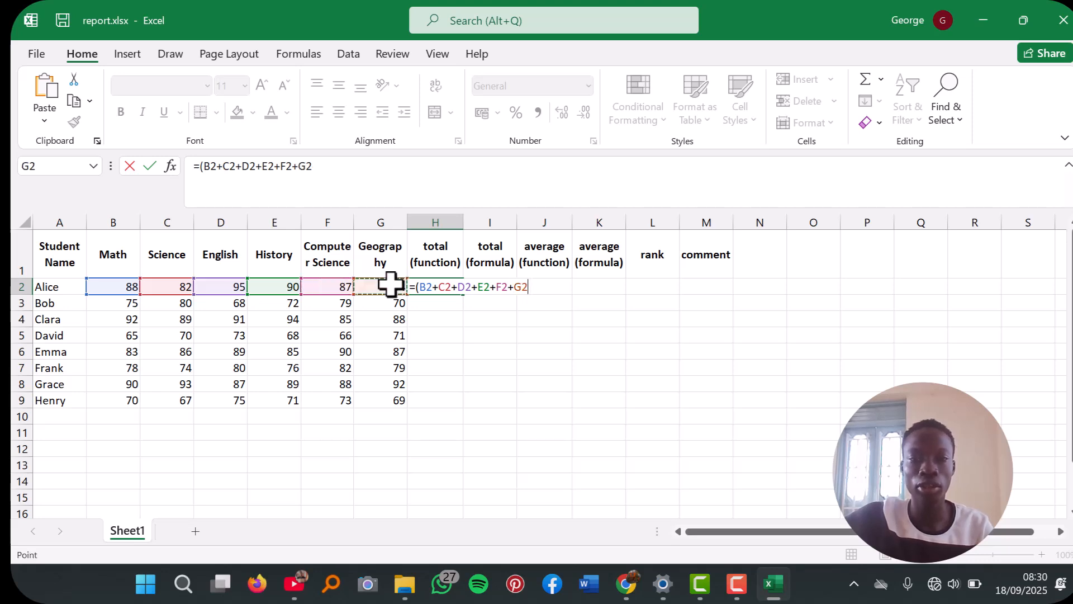
text())
key(Return)
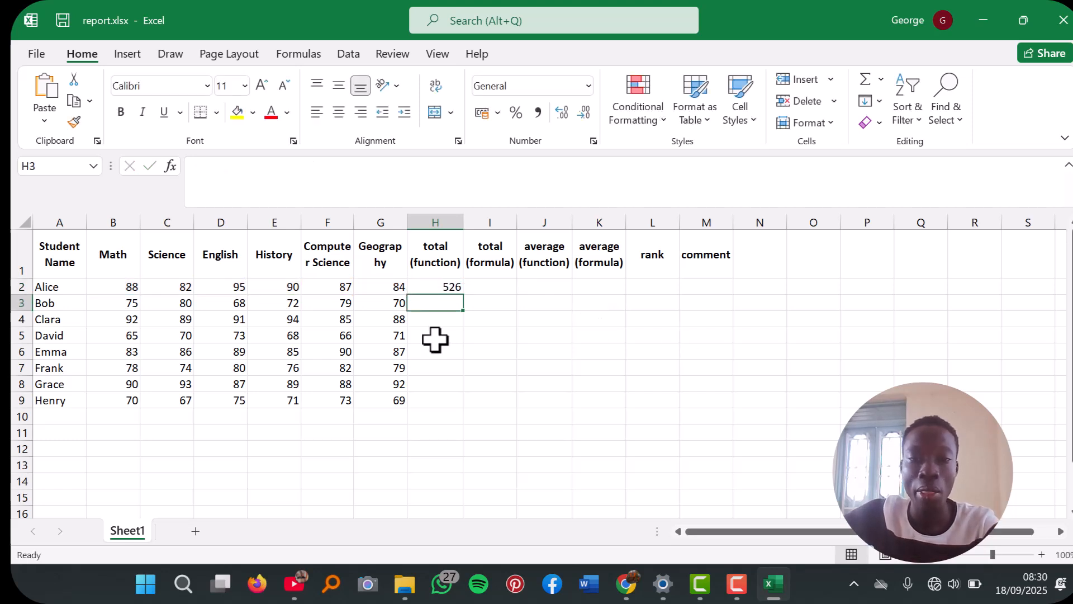
click(450, 288)
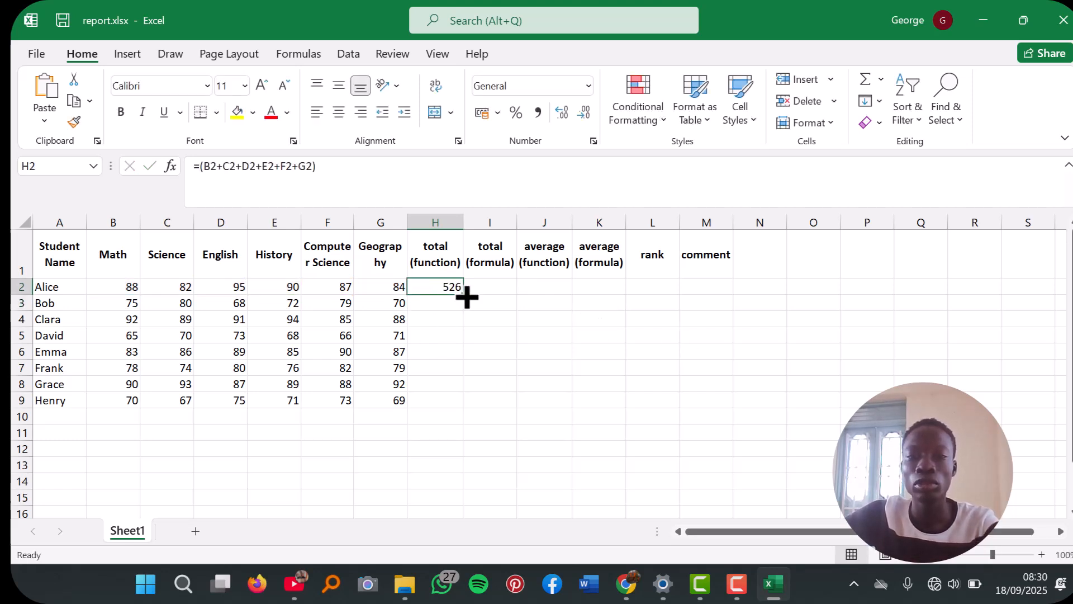
double_click(465, 295)
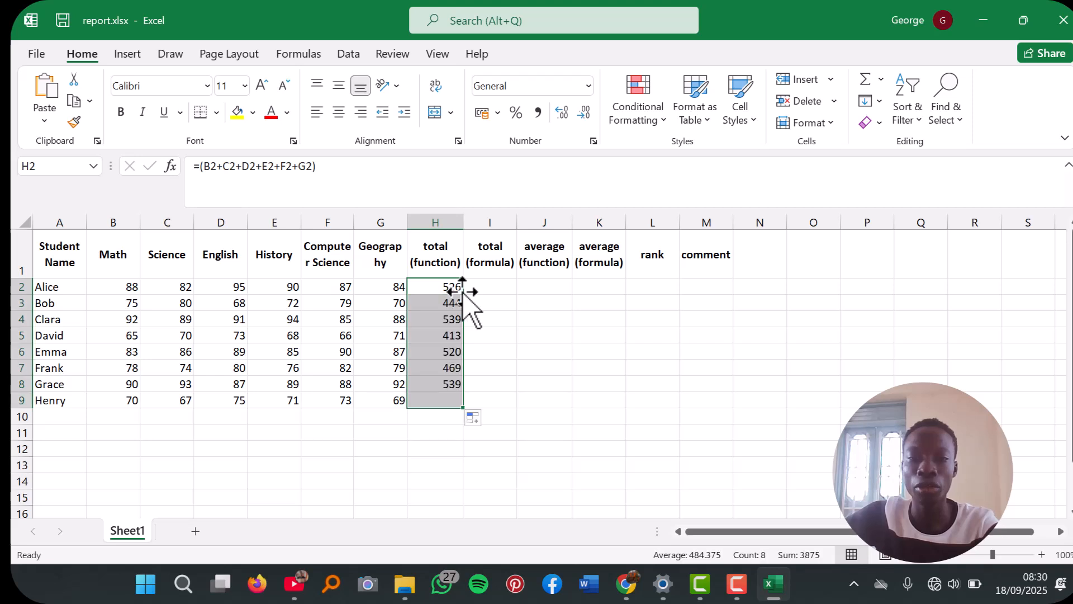
Step: Total the first student's marks in I2 with =SUM(B2:G2) and fill the formula down to I9
click(499, 286)
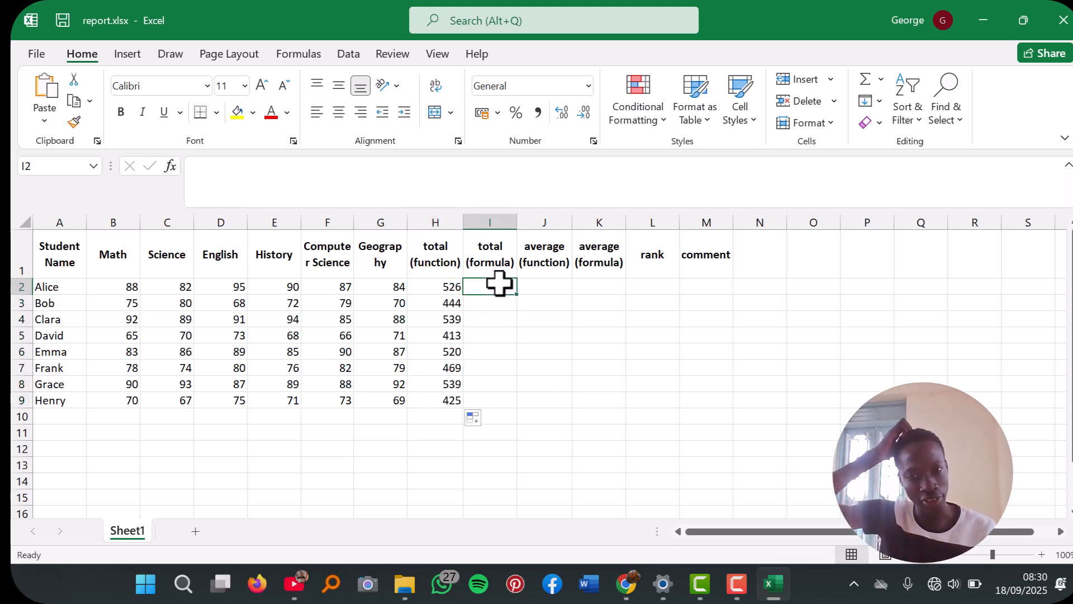
text(=)
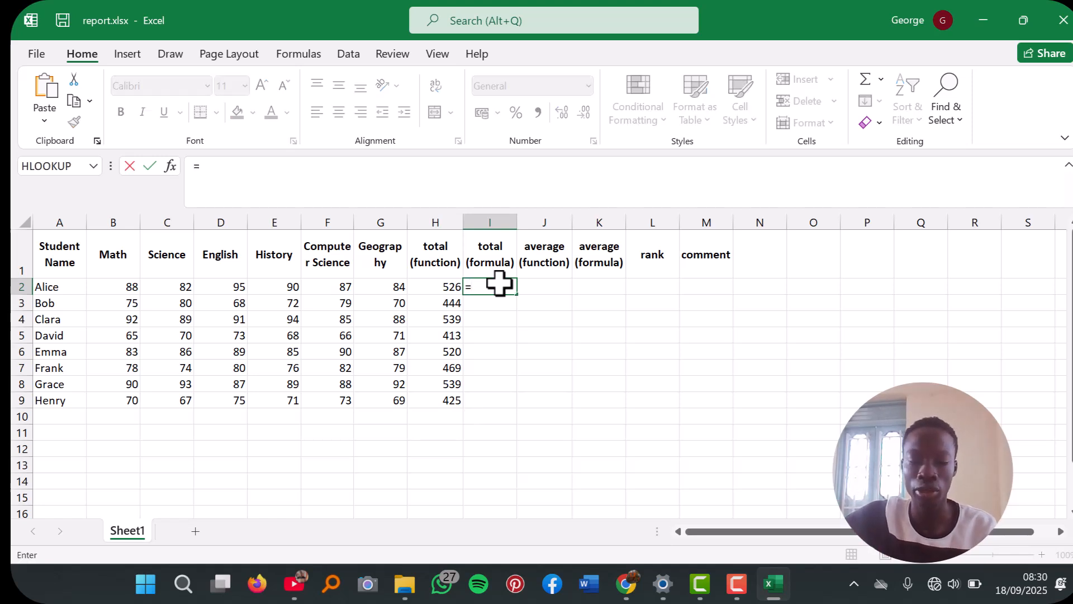
text(su)
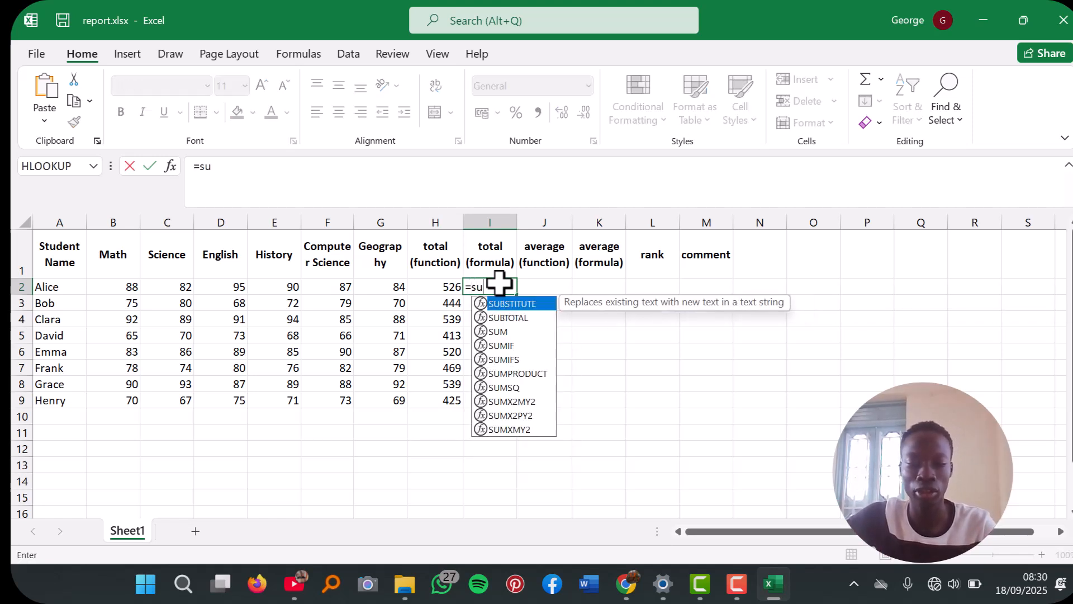
text(m()
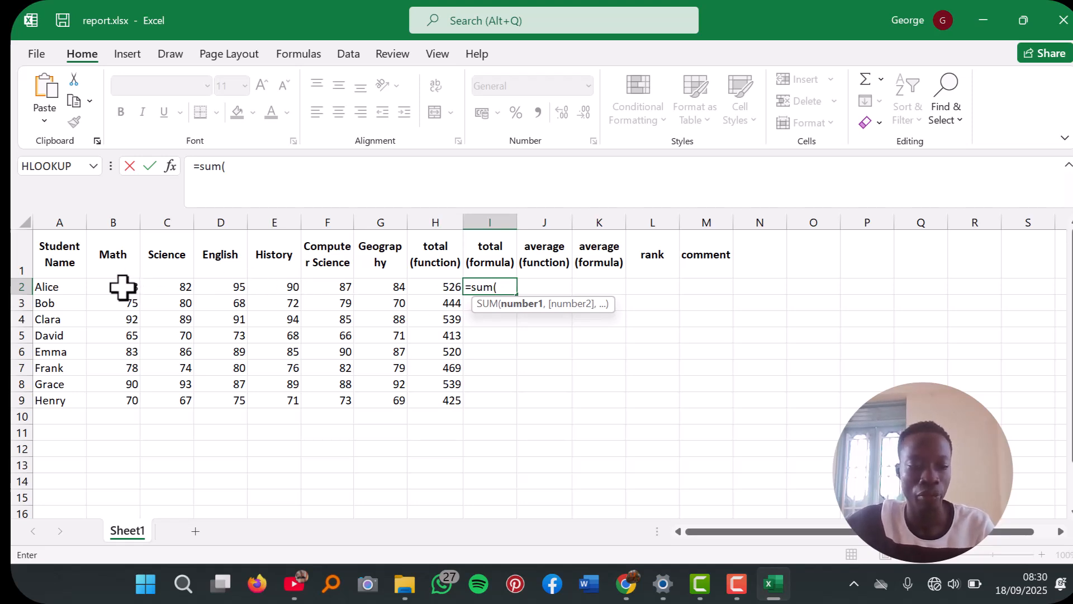
drag(122, 287, 400, 285)
text())
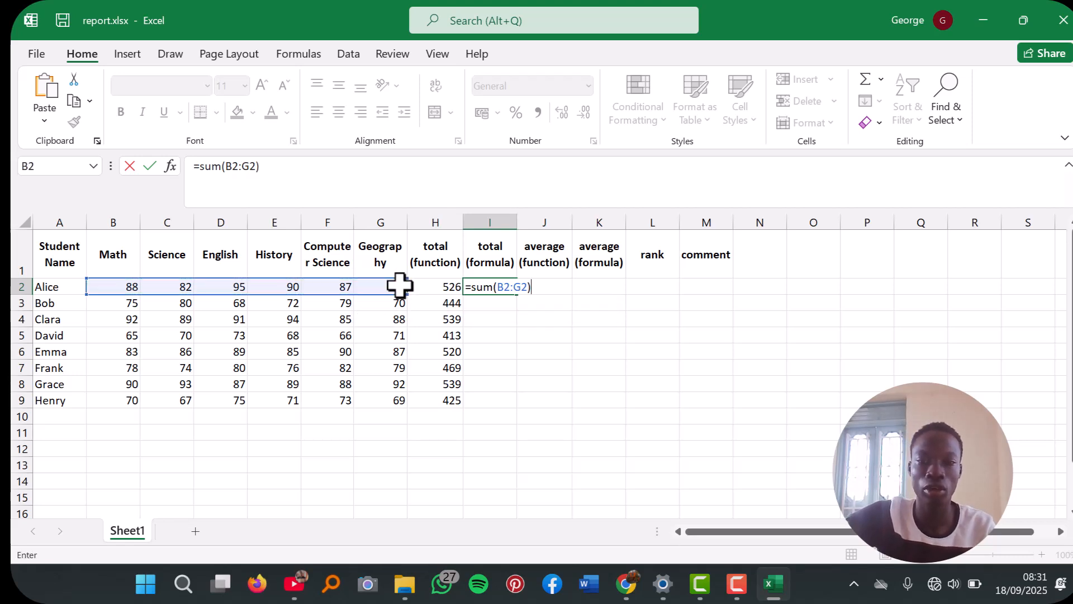
key(Return)
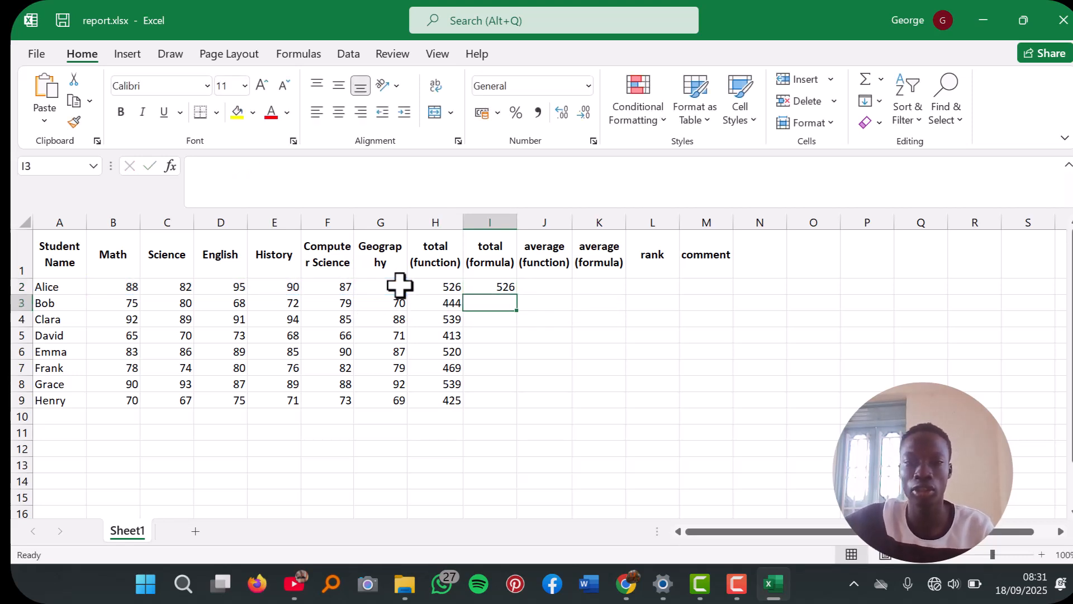
click(503, 286)
double_click(517, 295)
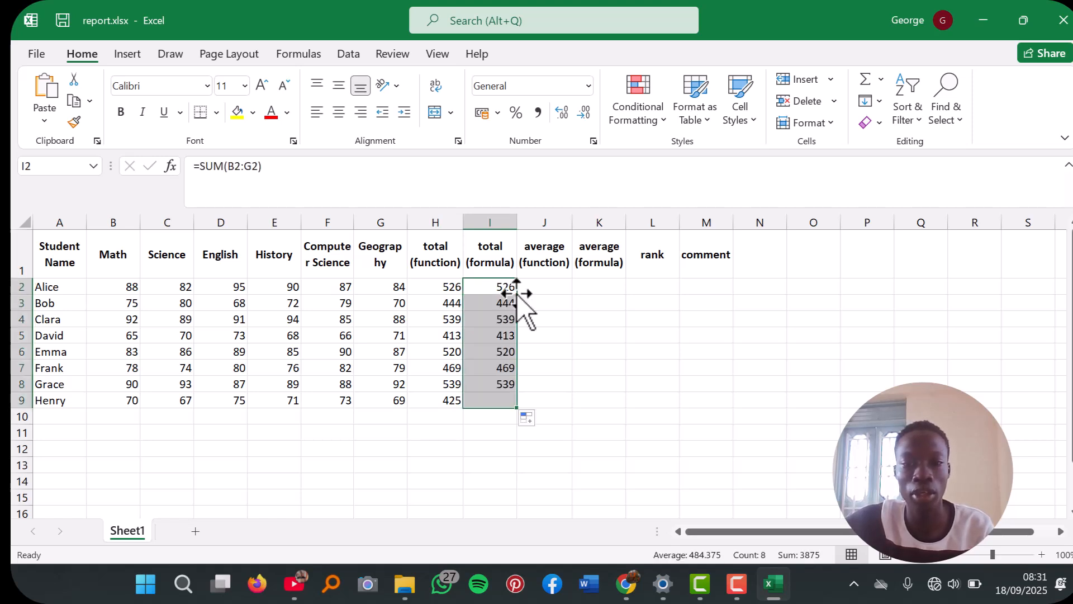
click(586, 385)
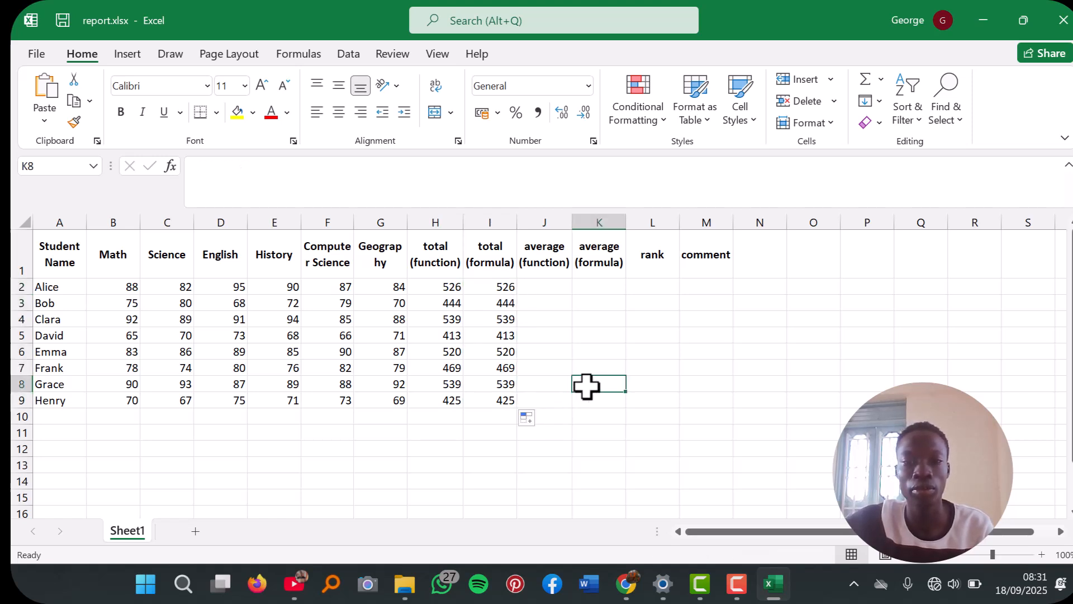
Step: Begin a formula in J2, the first student's cell in the average (function) column
click(537, 285)
text(=)
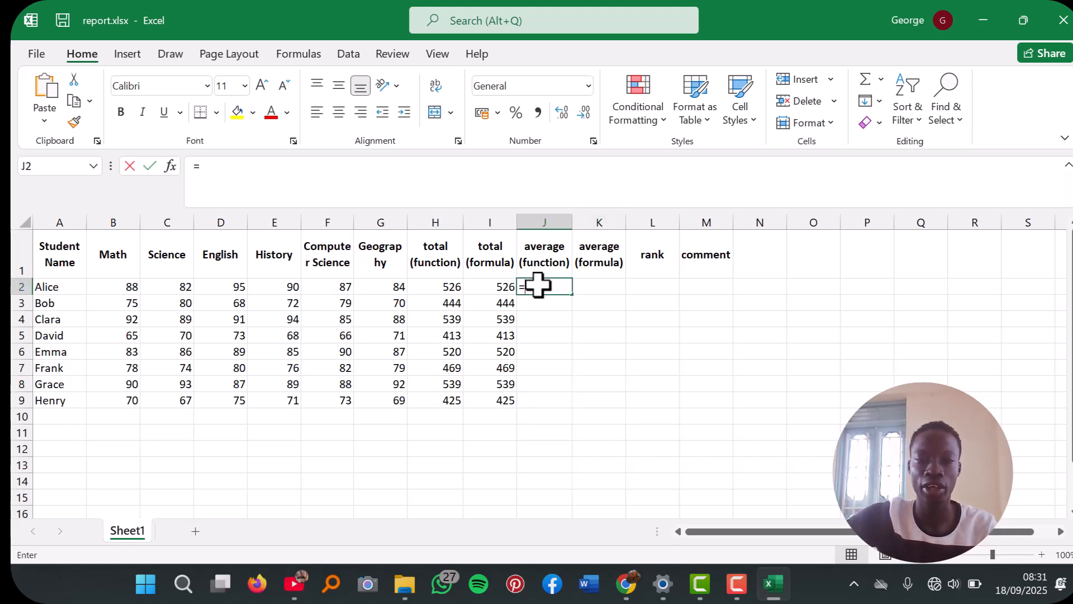
text(()
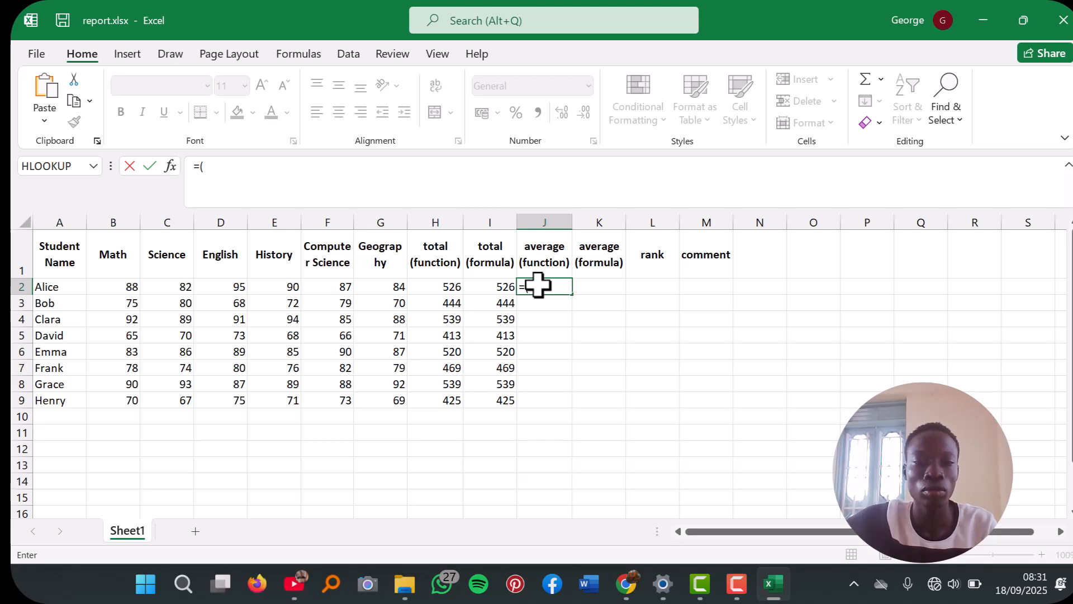
click(451, 288)
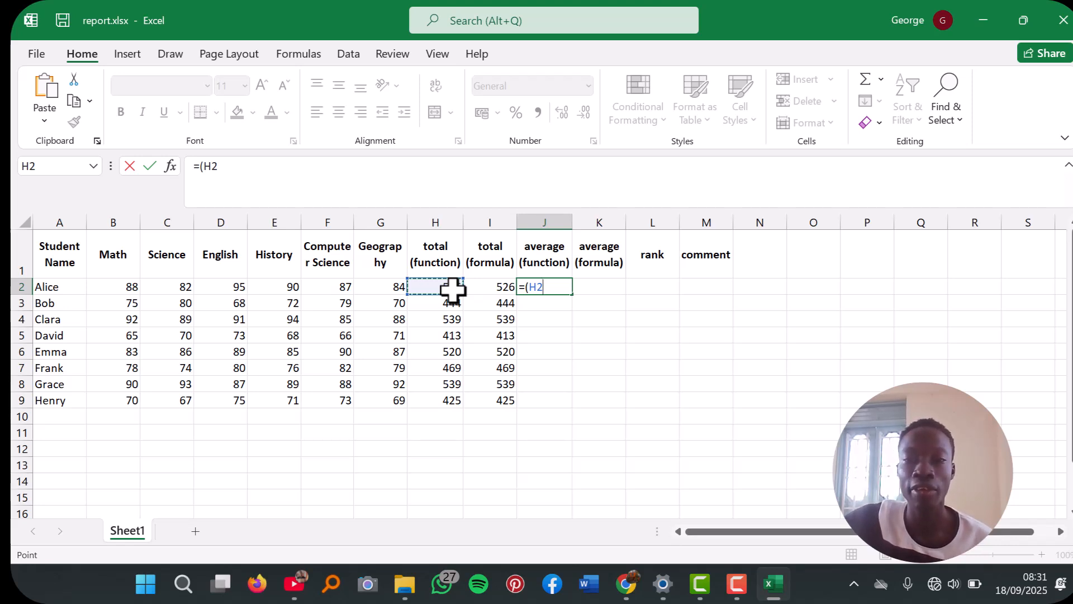
key(BackSpace)
key(BackSpace)
key(BackSpace)
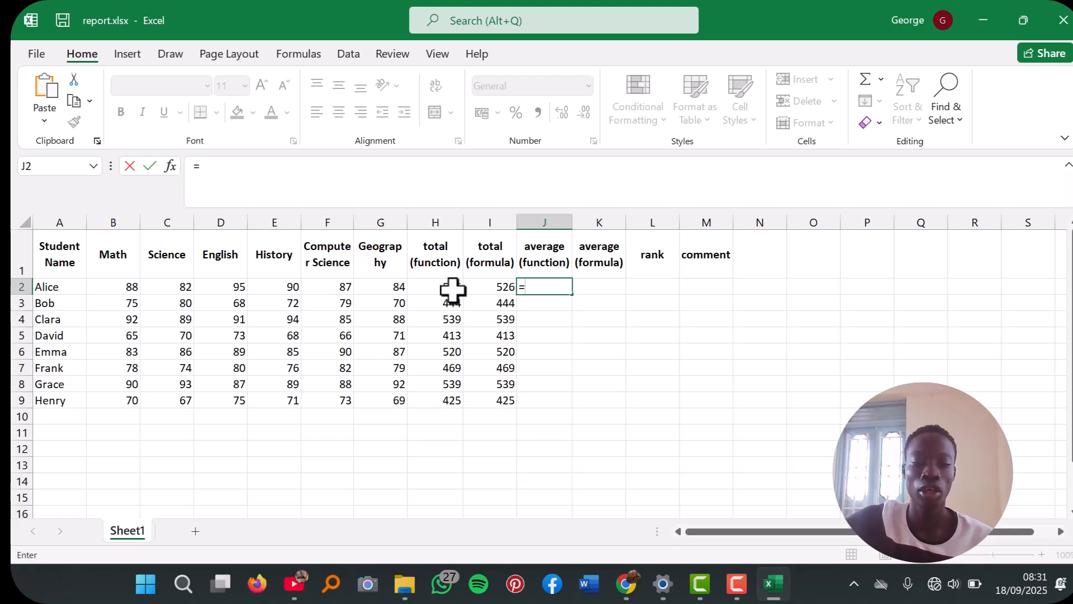
Step: Average the first student's six subject marks in J2 with =AVERAGE(B2:G2)
text(average()
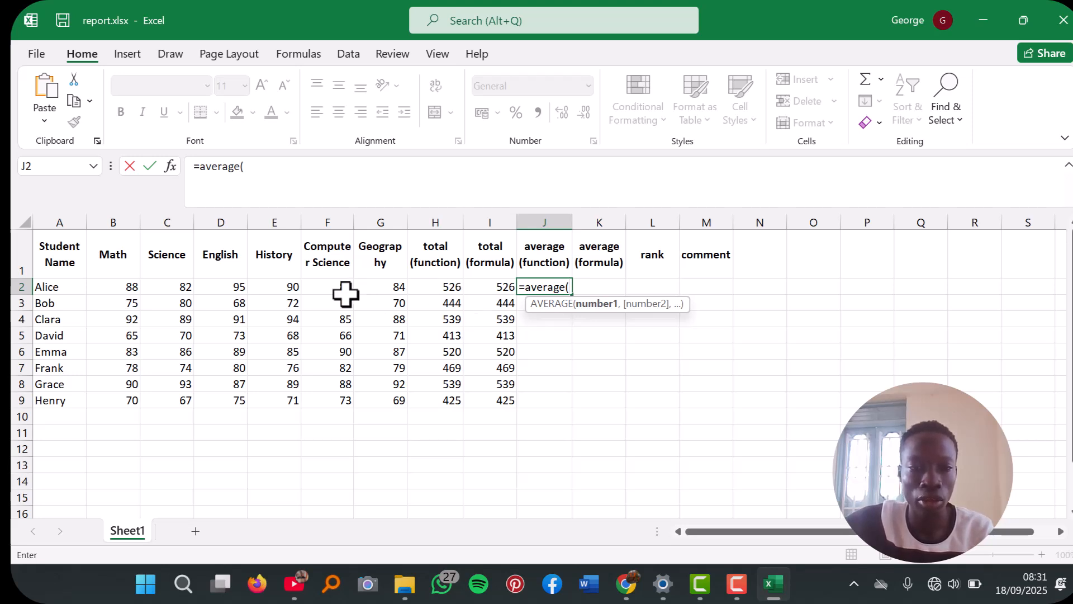
drag(131, 287, 391, 292)
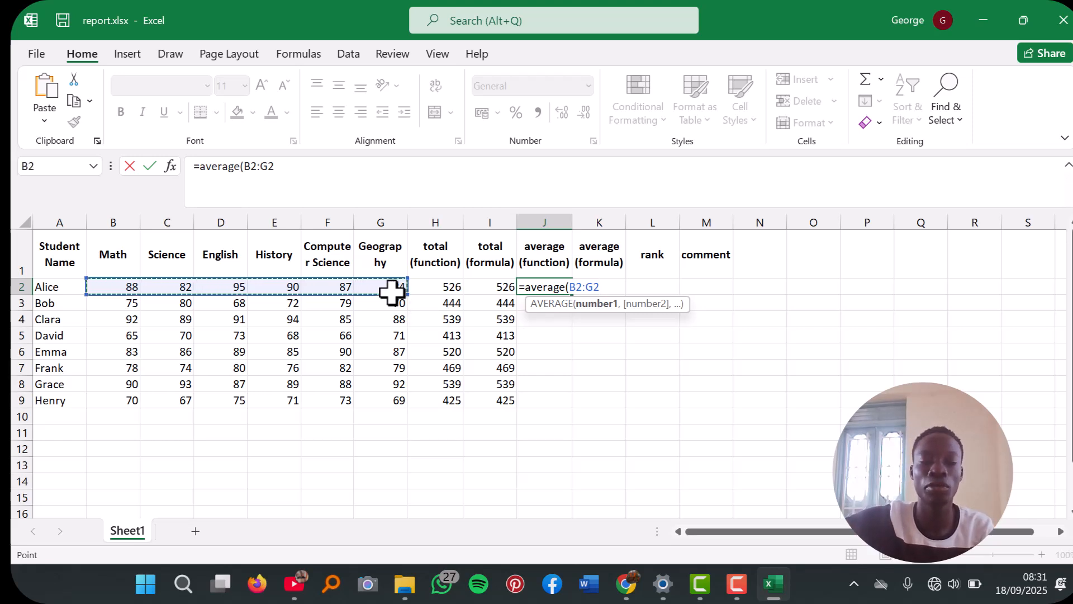
text())
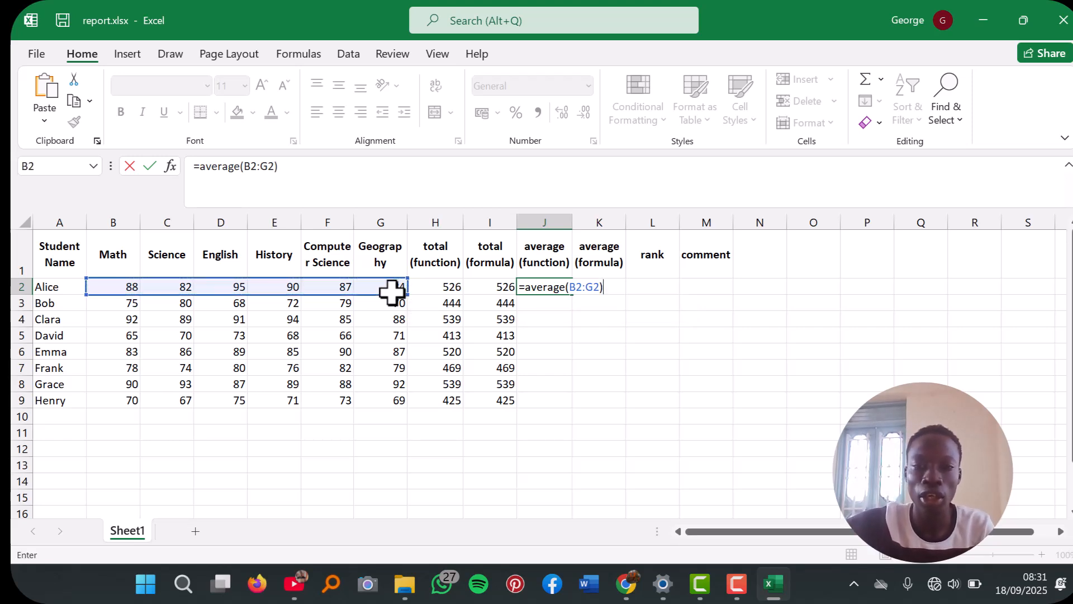
key(Return)
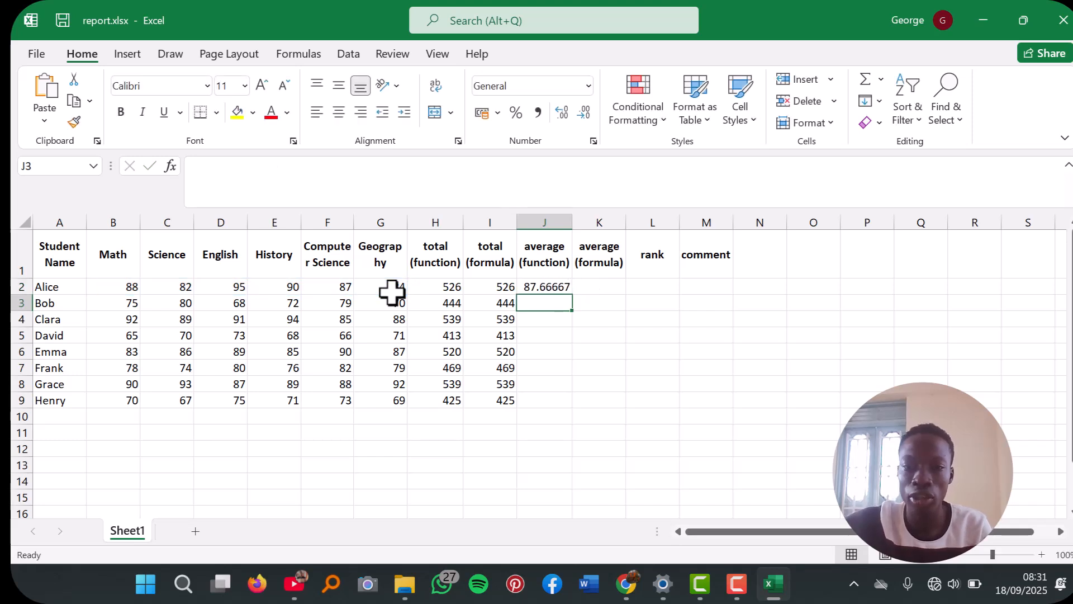
click(566, 287)
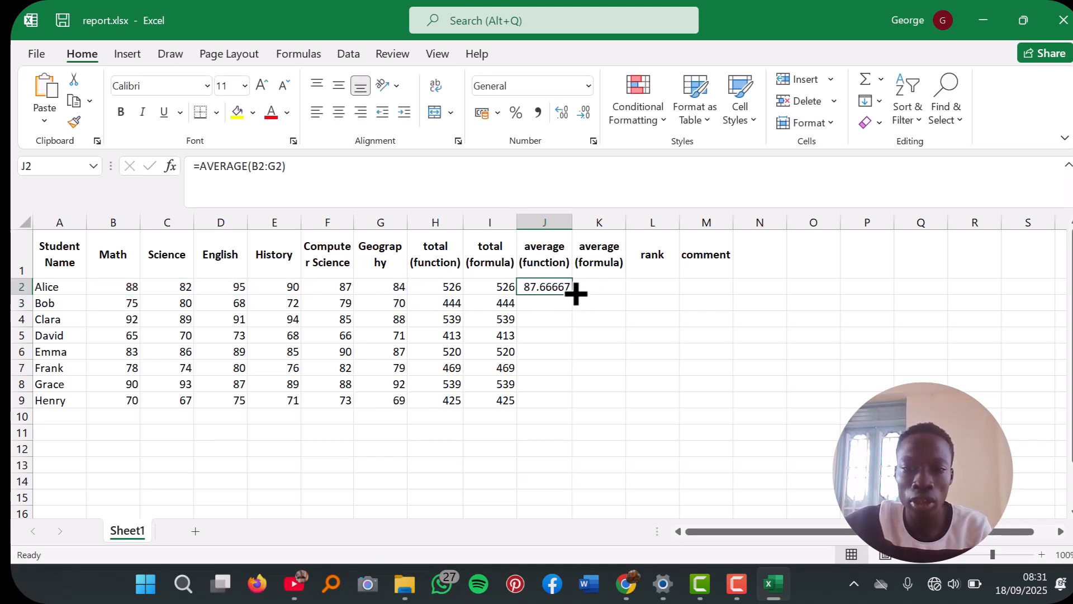
double_click(573, 295)
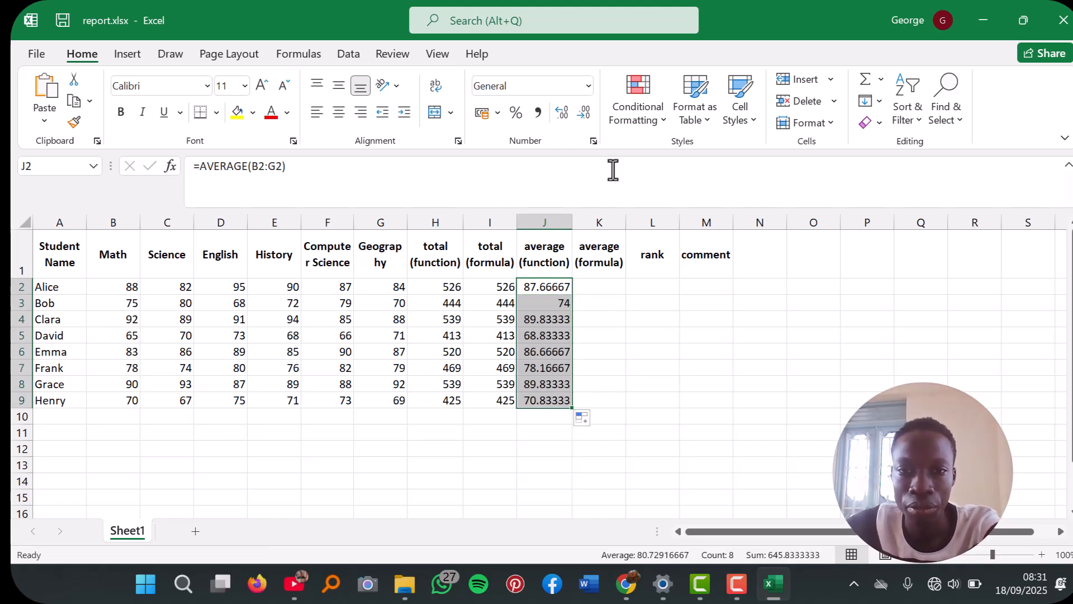
click(589, 283)
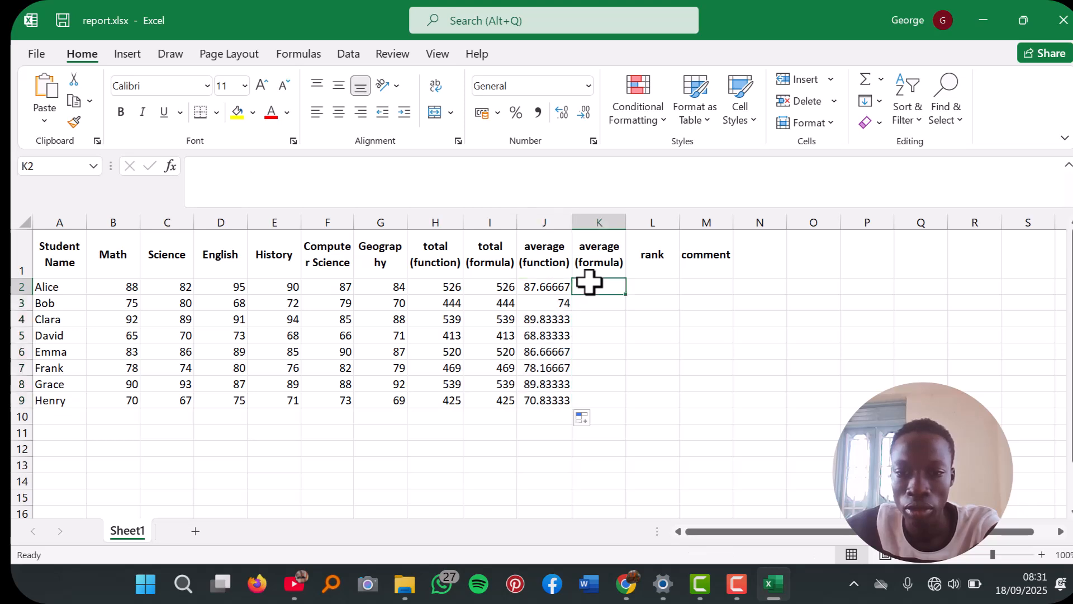
click(552, 289)
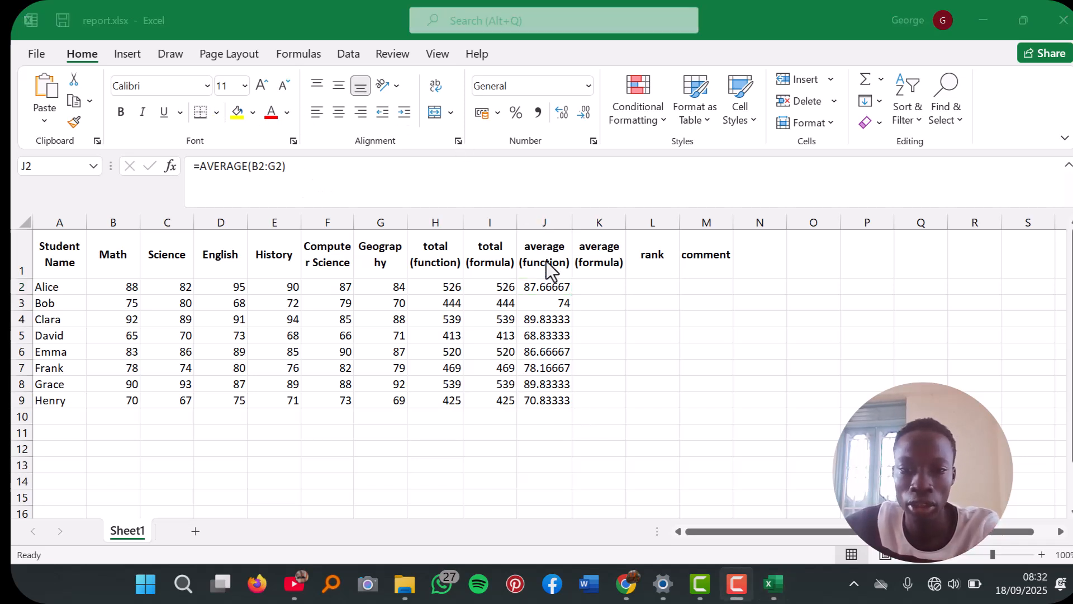
click(546, 285)
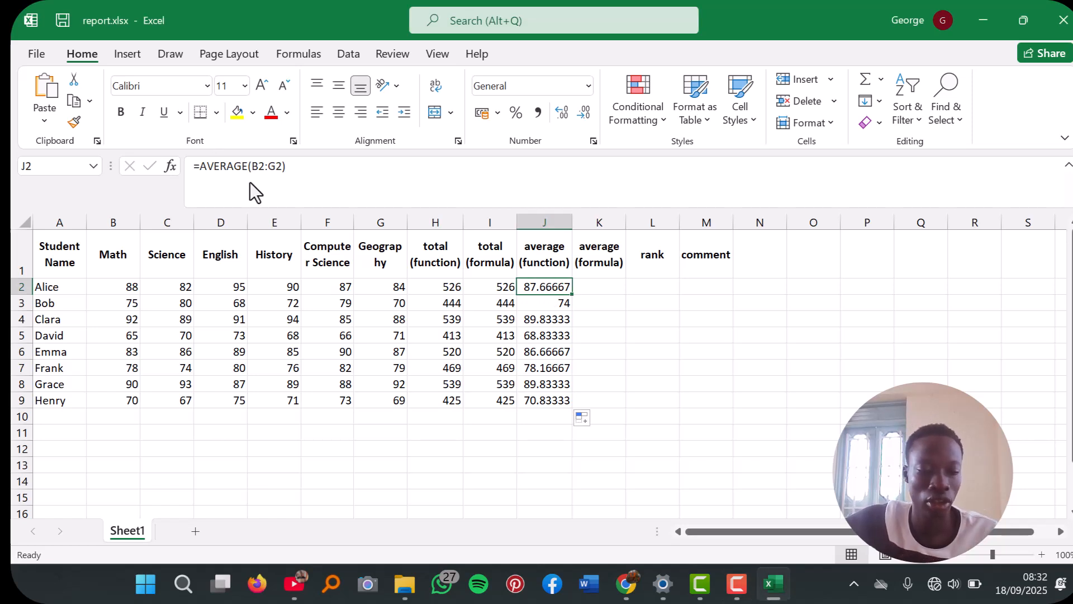
key(ctrl+z)
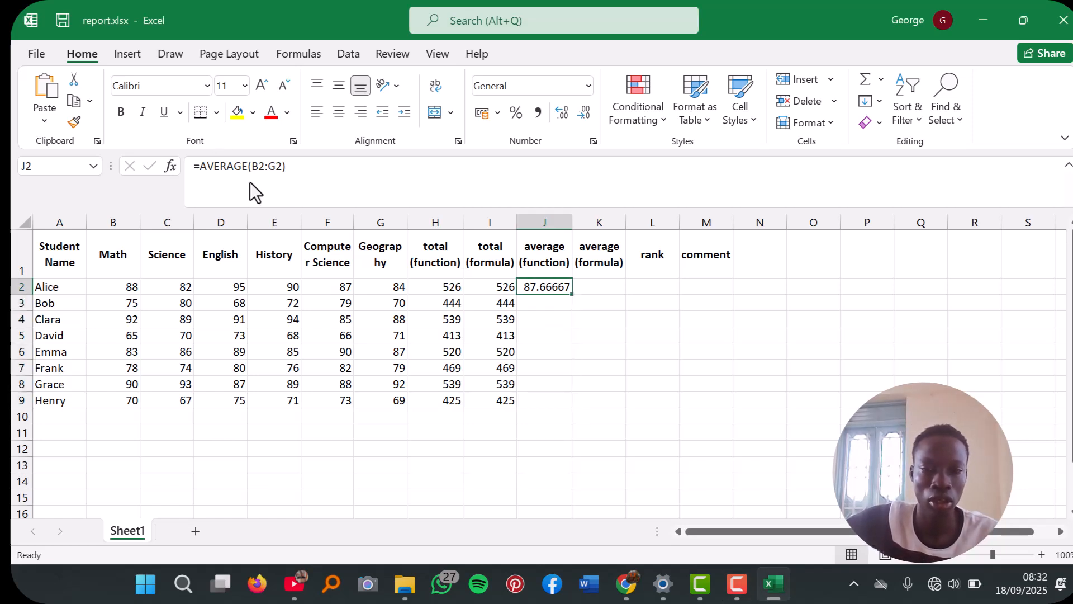
Step: Reduce the average in J2 to one decimal place and fill the formula down to J9
click(583, 115)
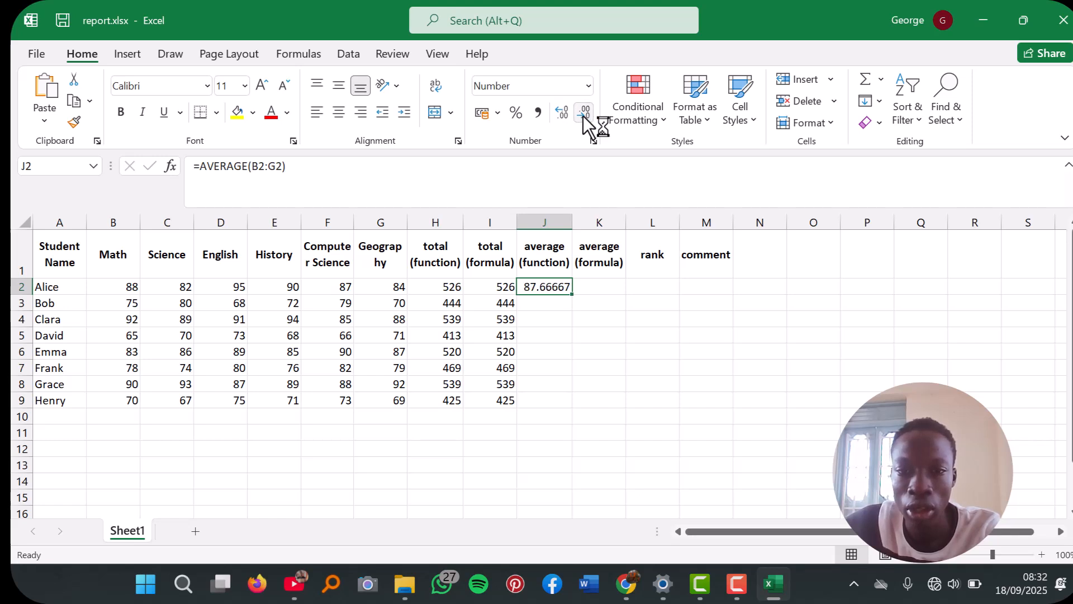
click(582, 116)
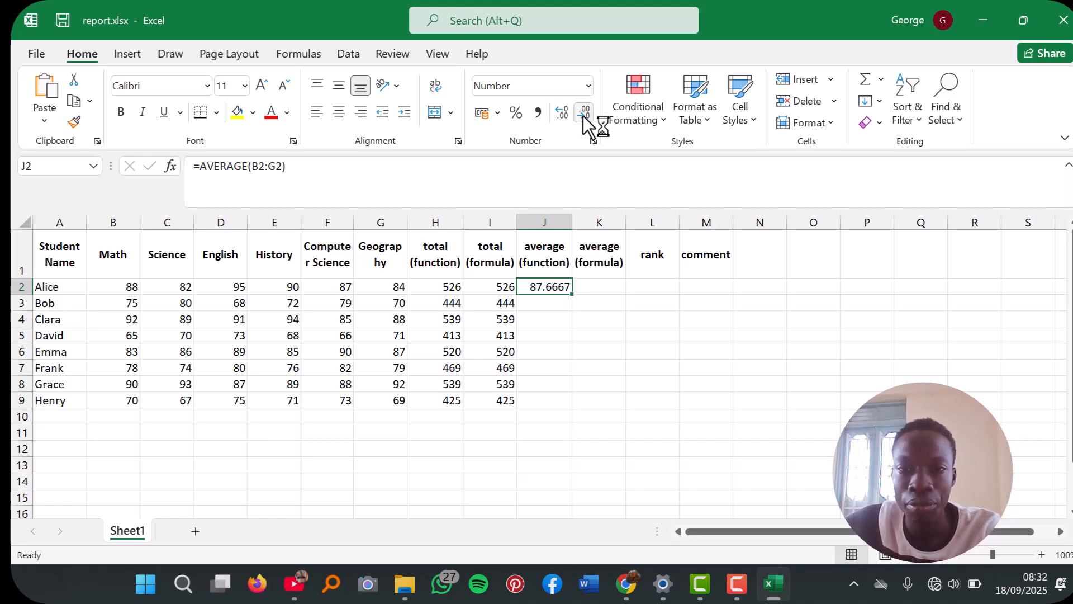
right_click(582, 115)
click(582, 116)
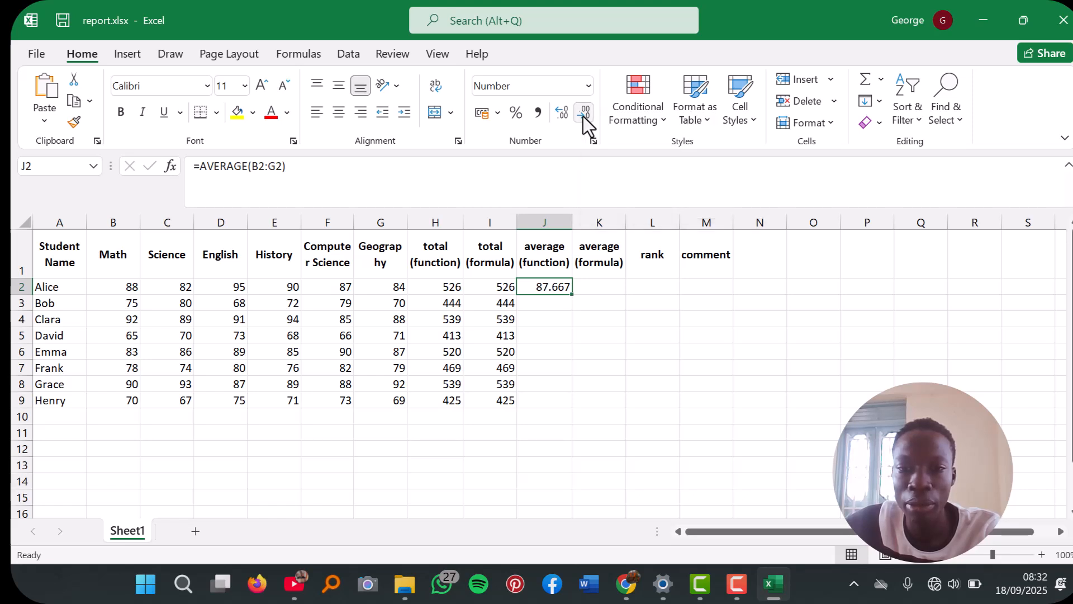
click(583, 116)
click(582, 116)
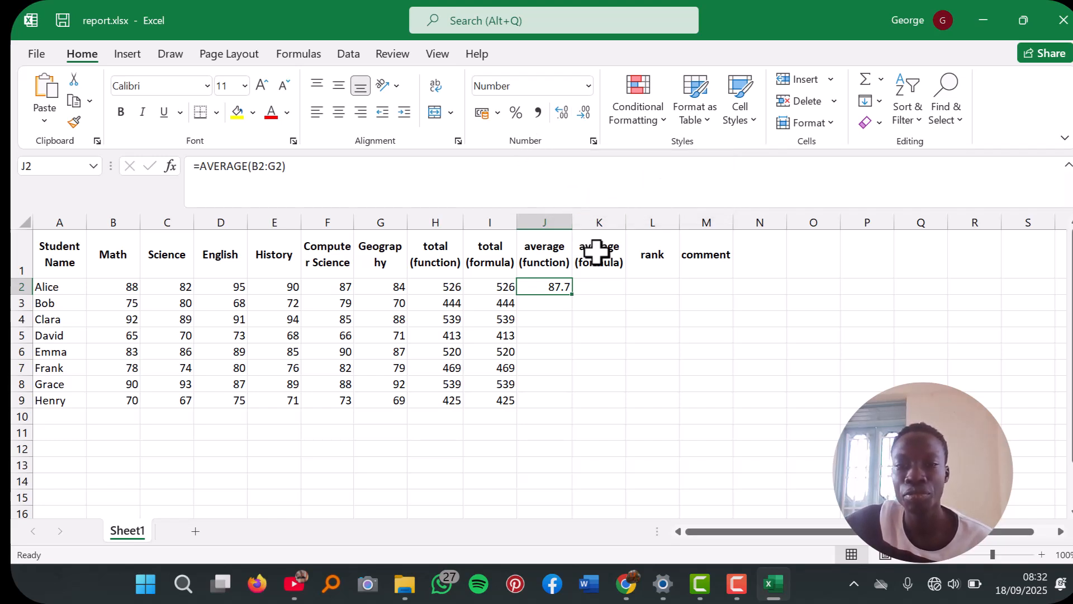
double_click(571, 294)
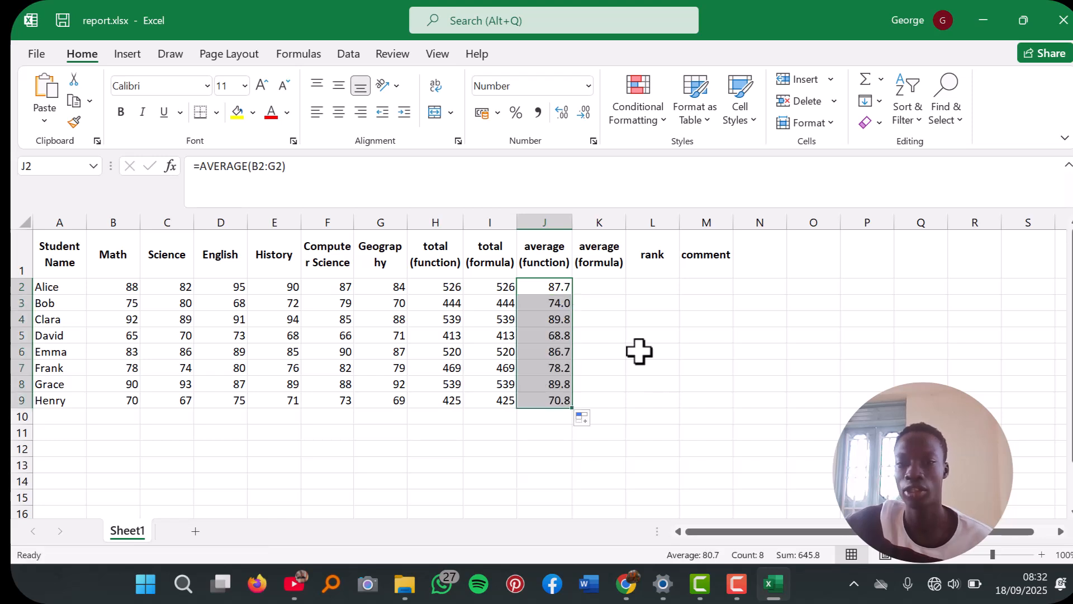
Step: Calculate the first student's average in K2 by dividing the total by six with =H2/6
click(604, 283)
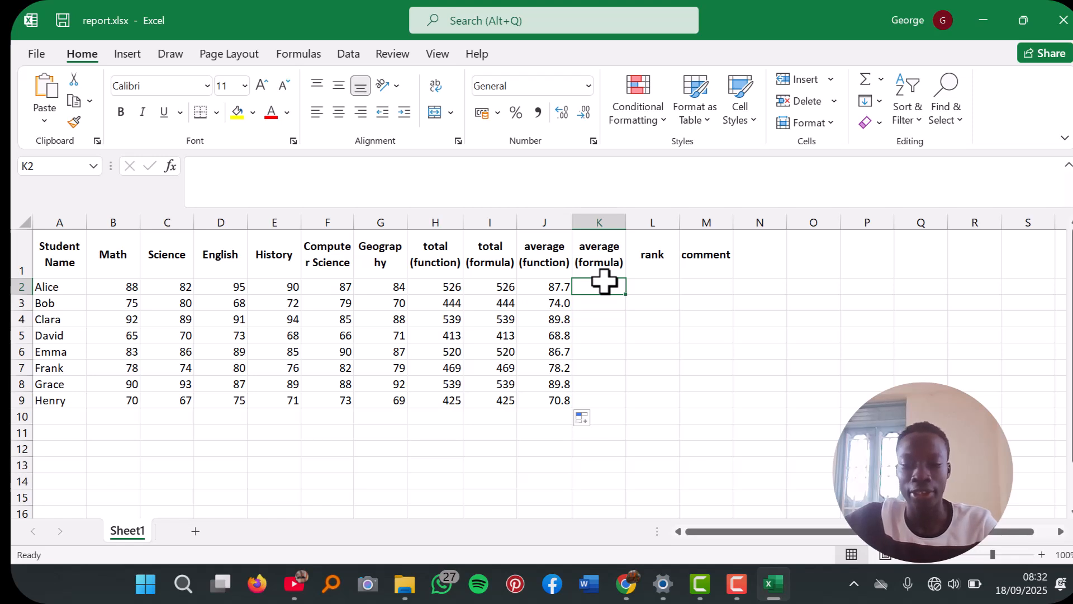
text(=)
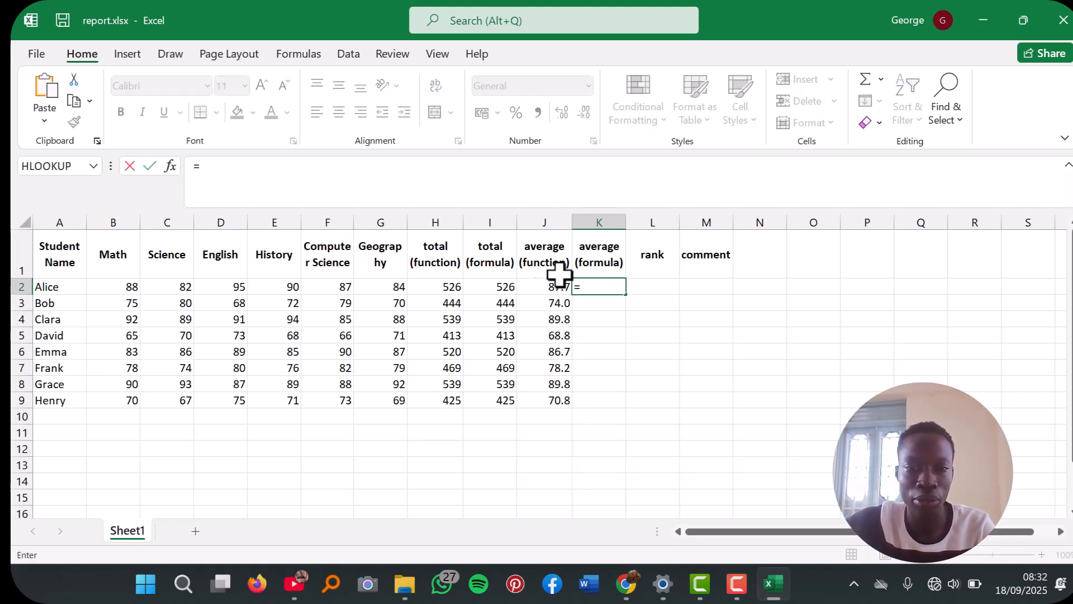
click(445, 287)
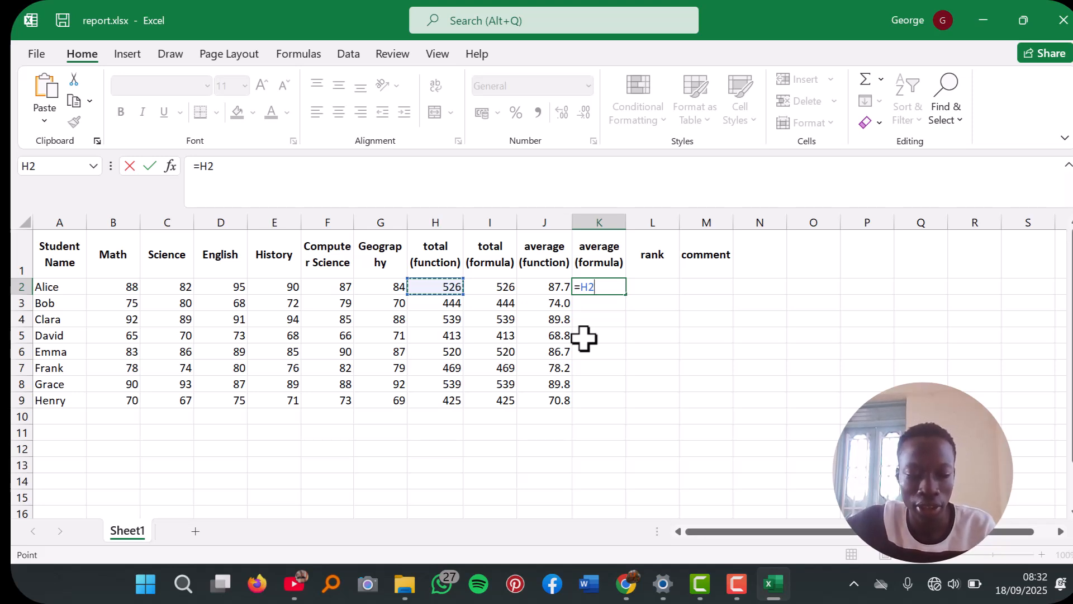
text(/)
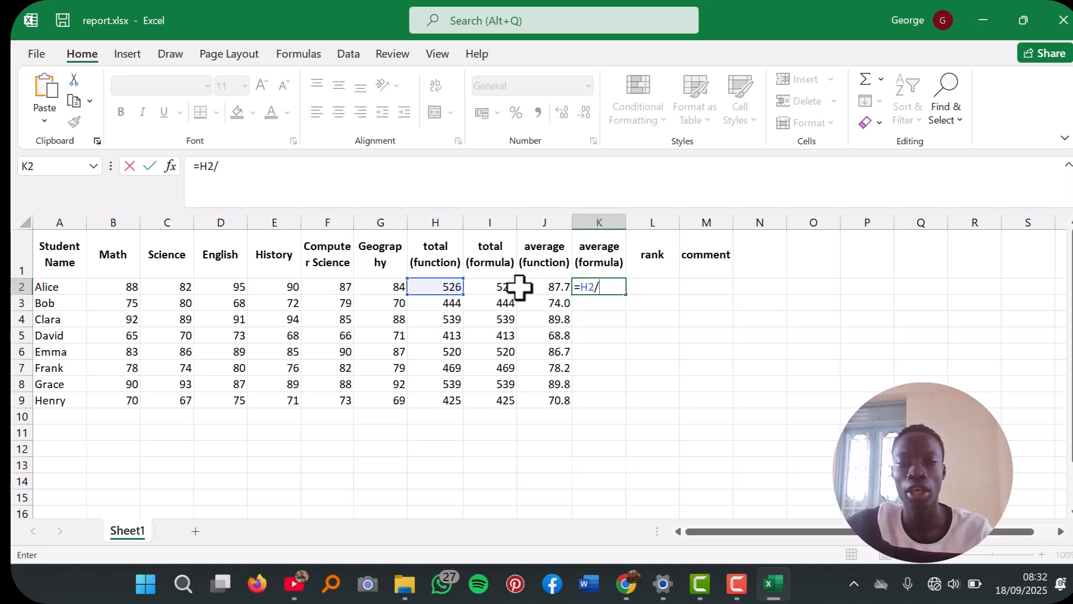
text(6)
key(Return)
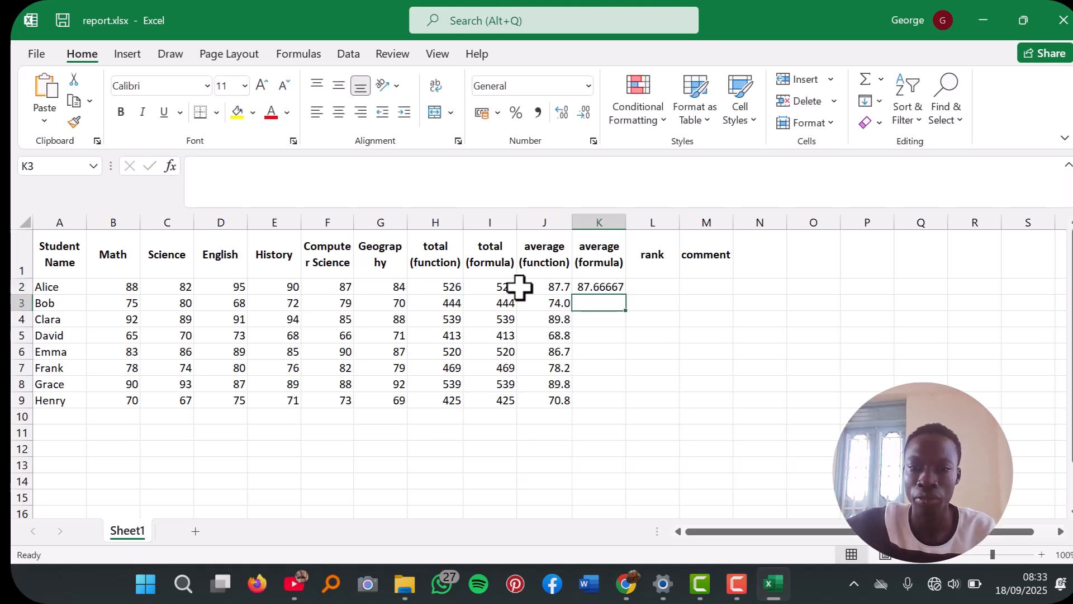
Step: Show the average in K2 with one decimal place and fill the formula down to K9
click(603, 286)
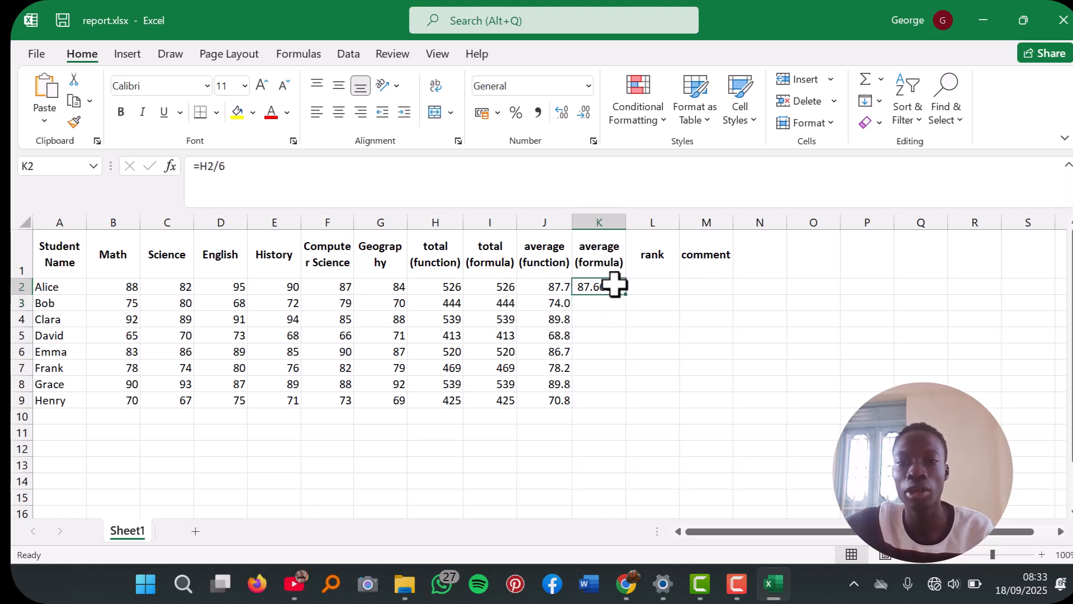
click(586, 116)
click(586, 115)
click(586, 115)
click(586, 115)
click(585, 115)
click(562, 115)
double_click(626, 294)
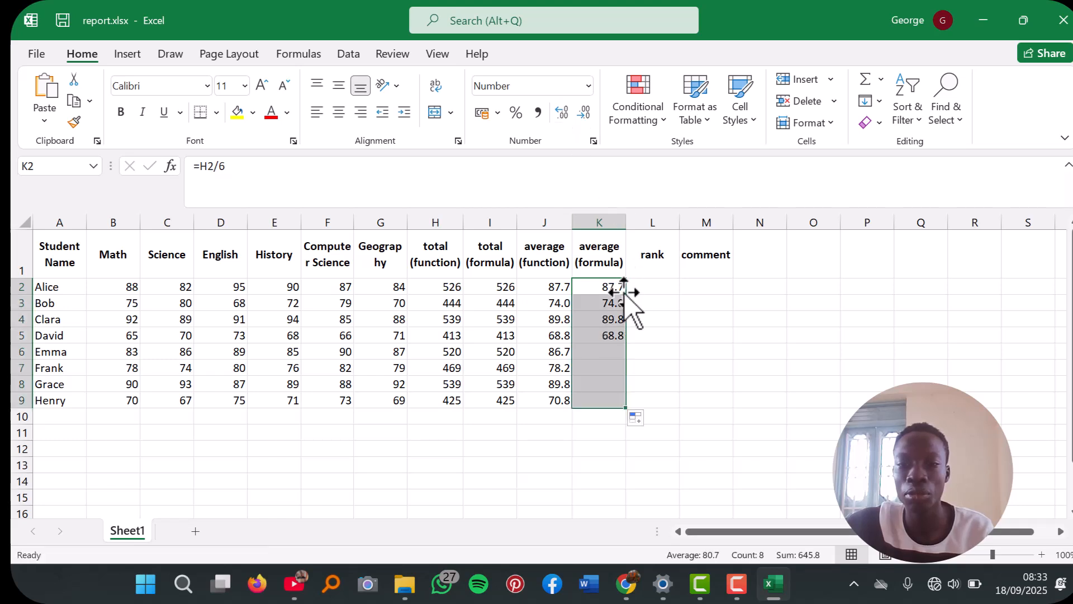
Step: Begin a formula in L2, the first student's cell in the rank column
click(662, 290)
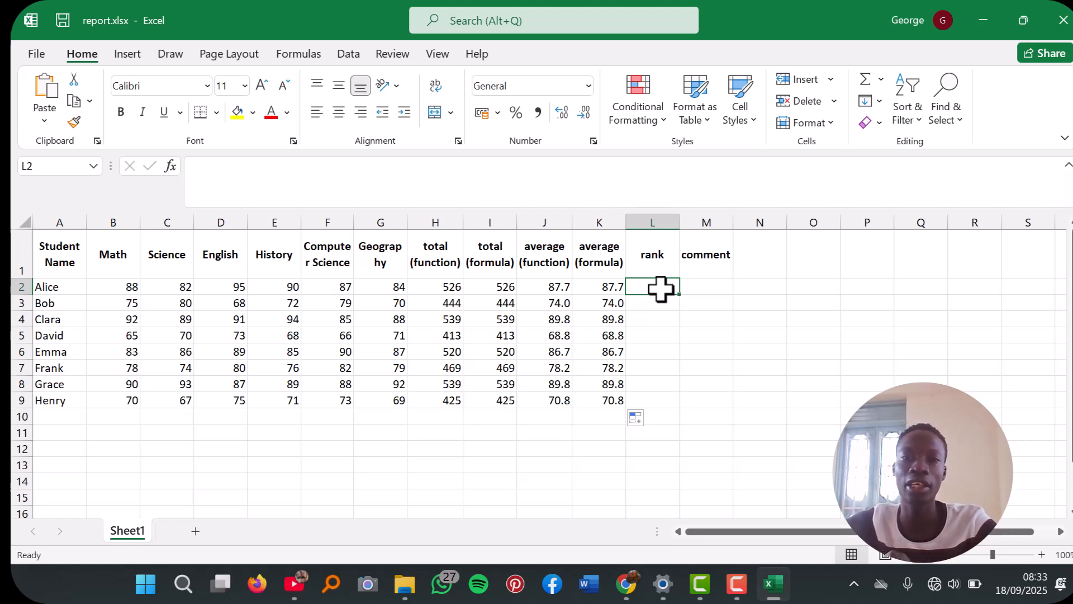
text(i)
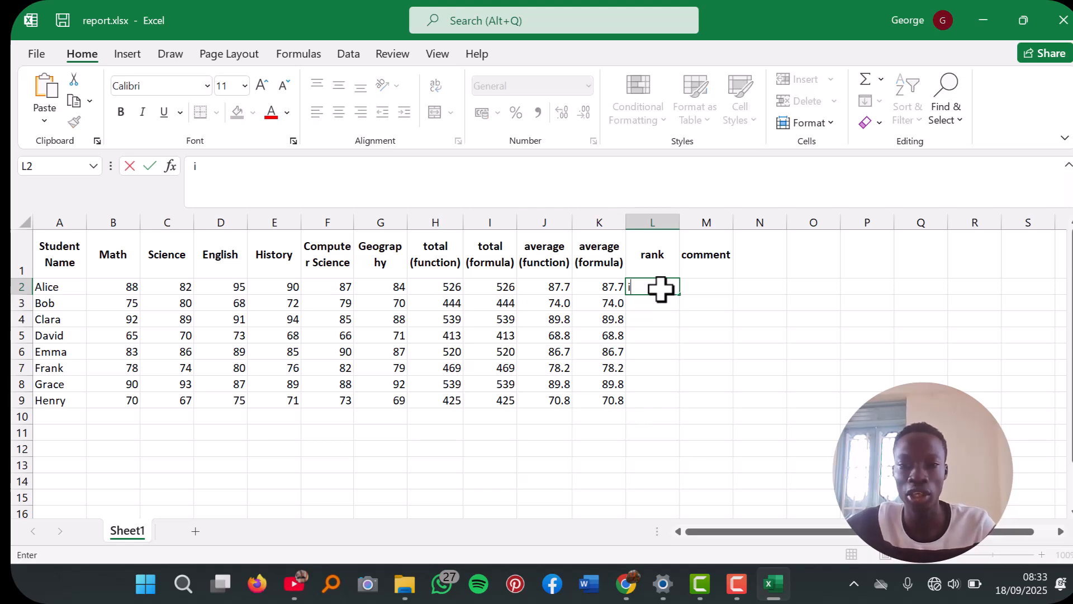
key(BackSpace)
text(=)
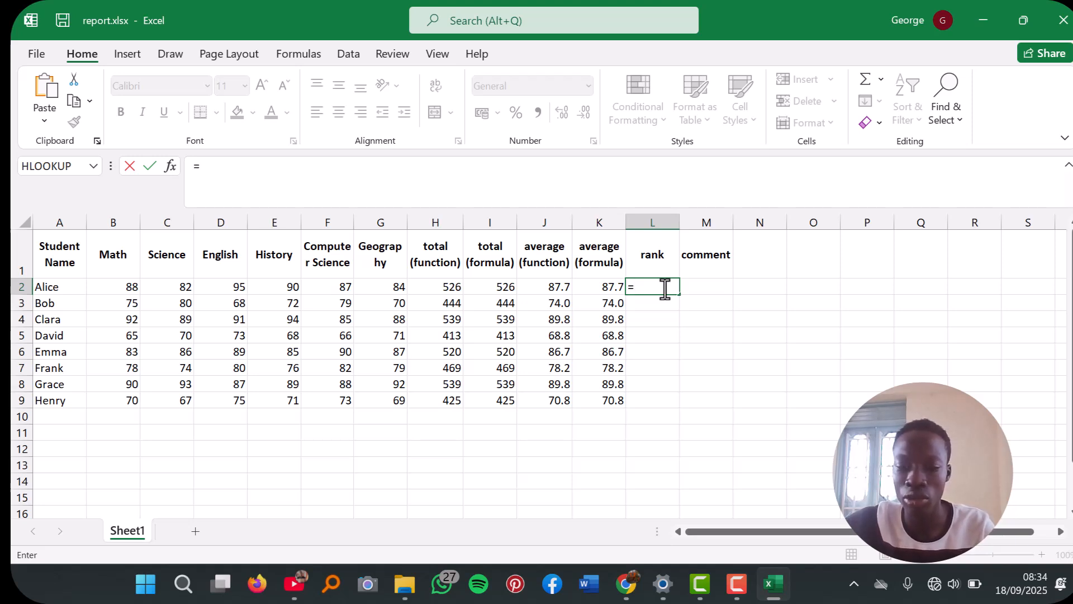
text(if)
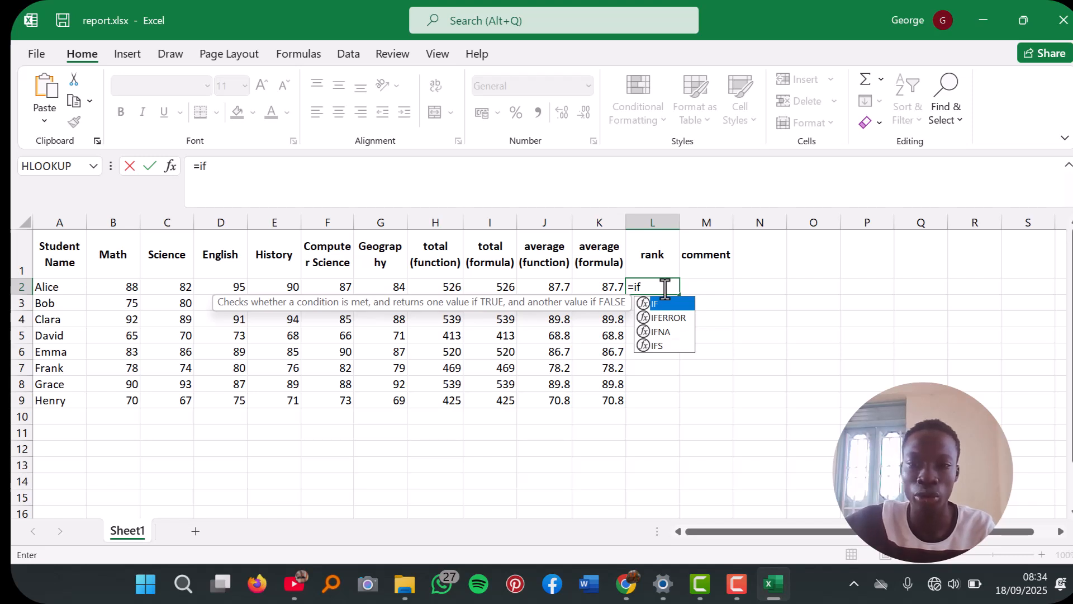
key(BackSpace)
key(BackSpace)
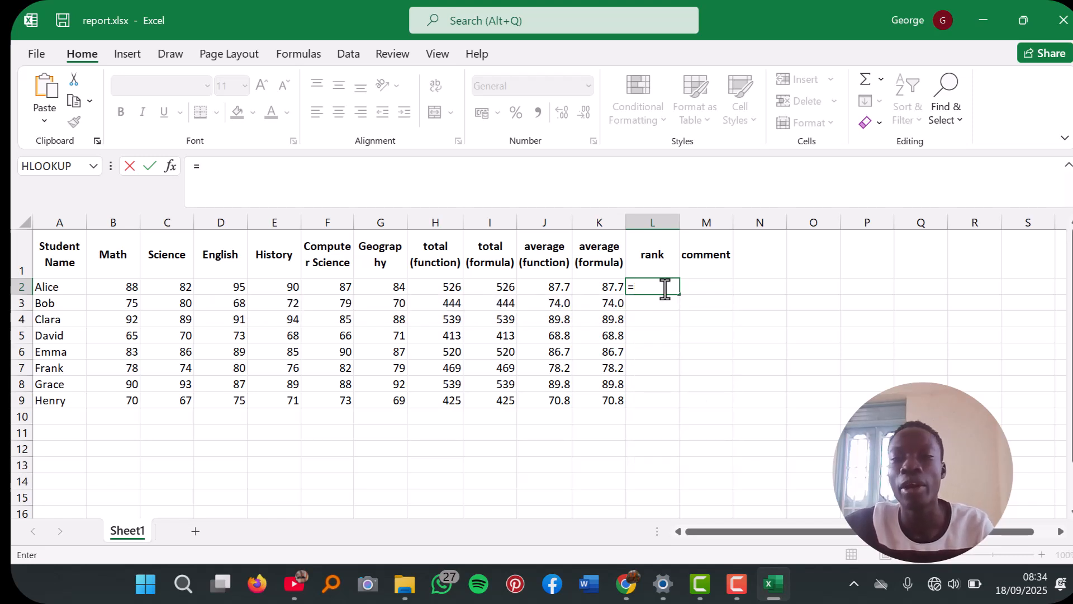
Step: Enter the RANK function in L2 with K2 as the number and K2:K9 as the comparison range
text(rank)
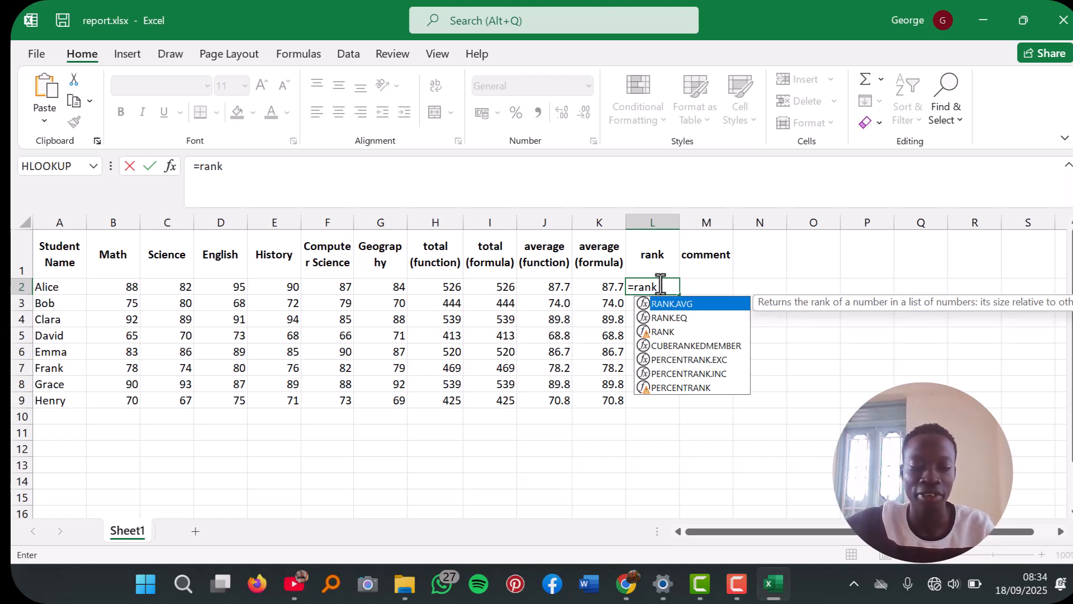
text(()
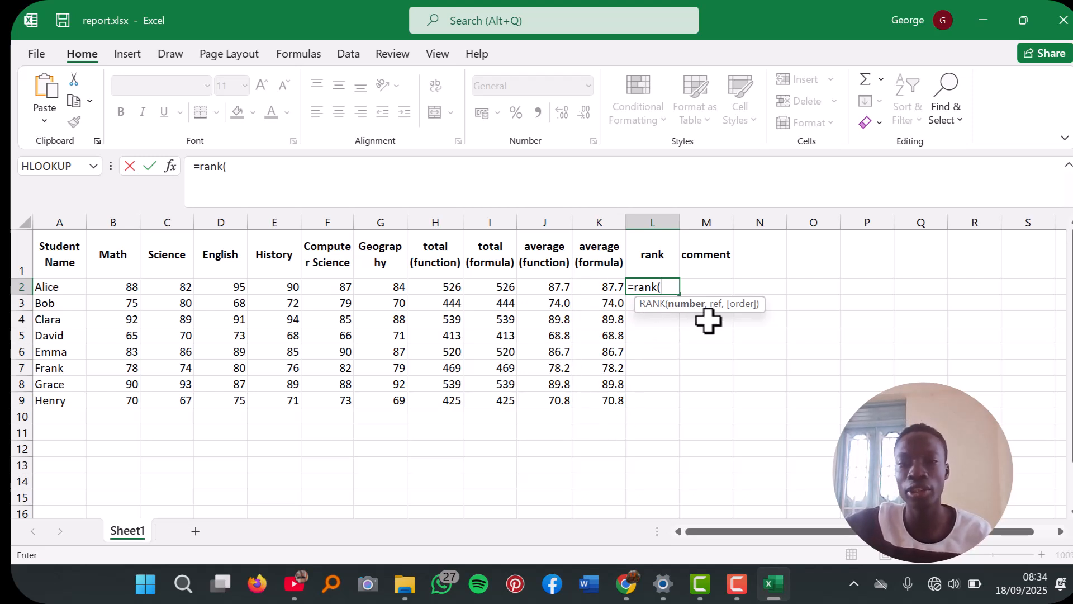
click(602, 286)
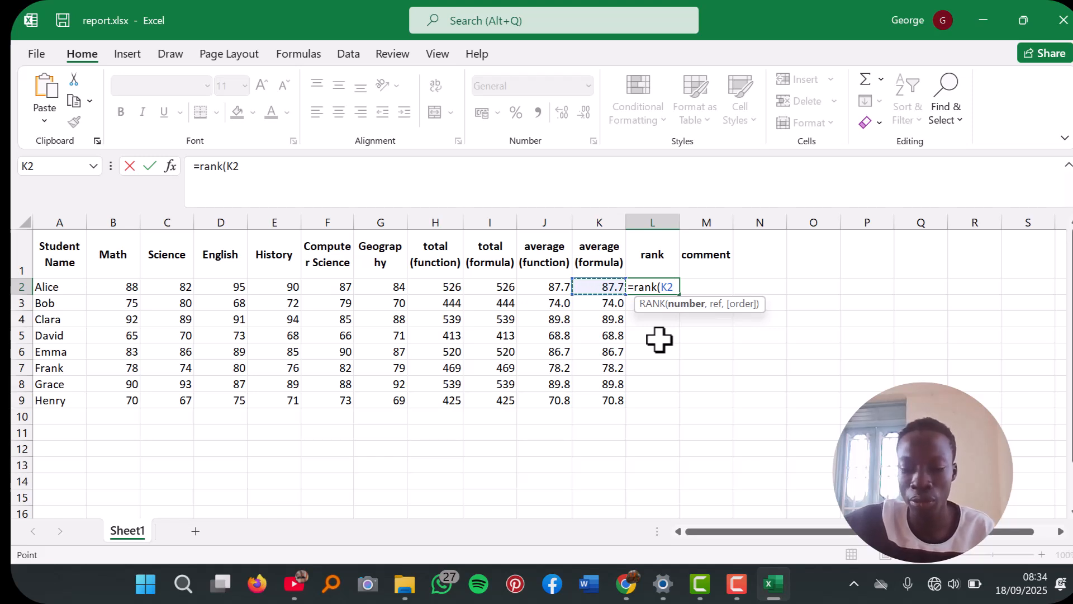
text(,)
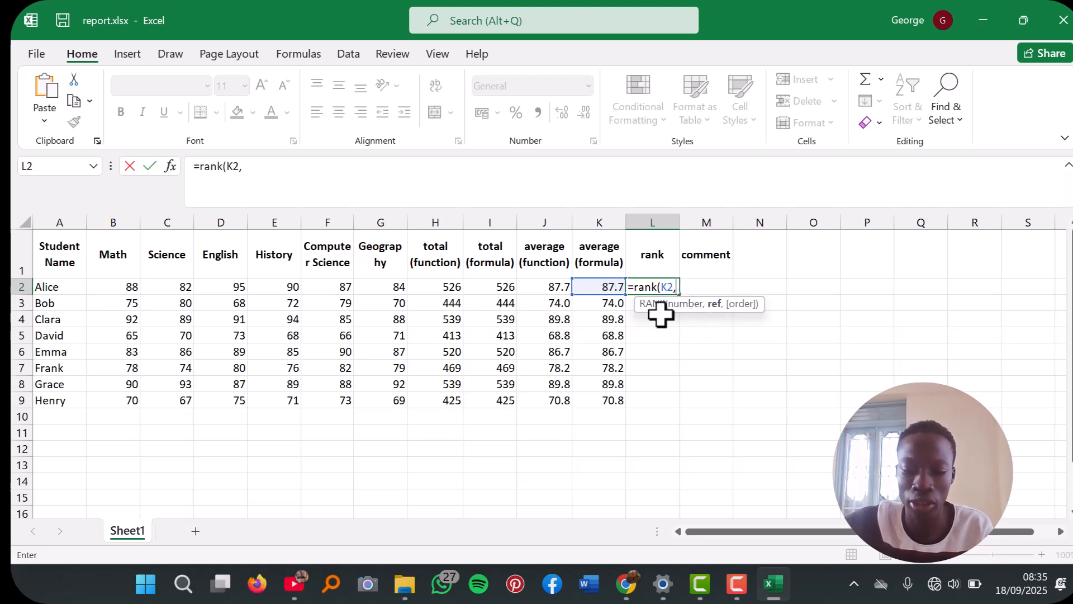
click(628, 289)
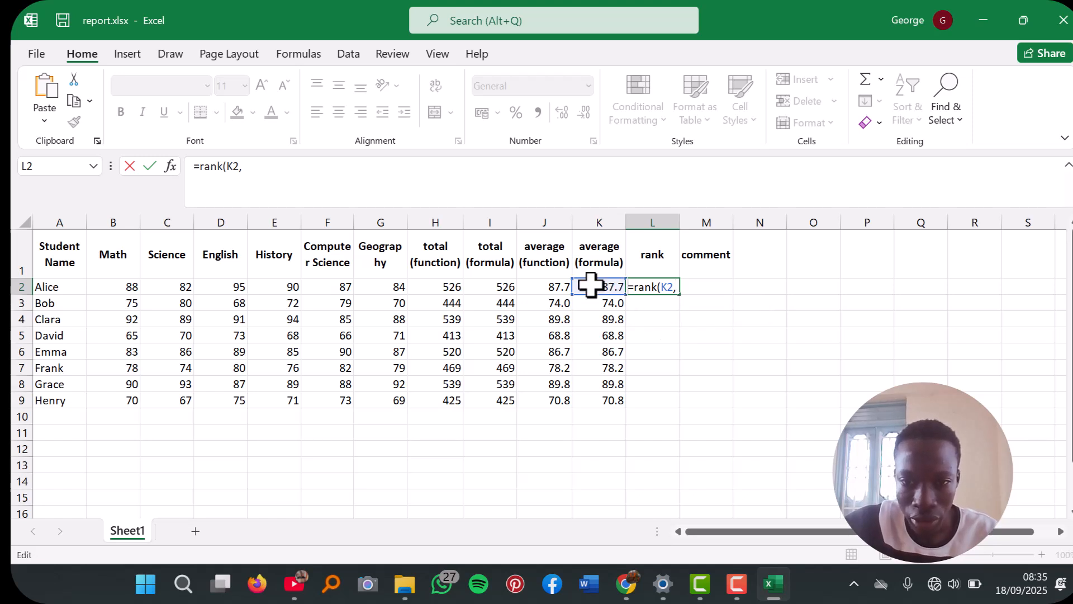
click(673, 286)
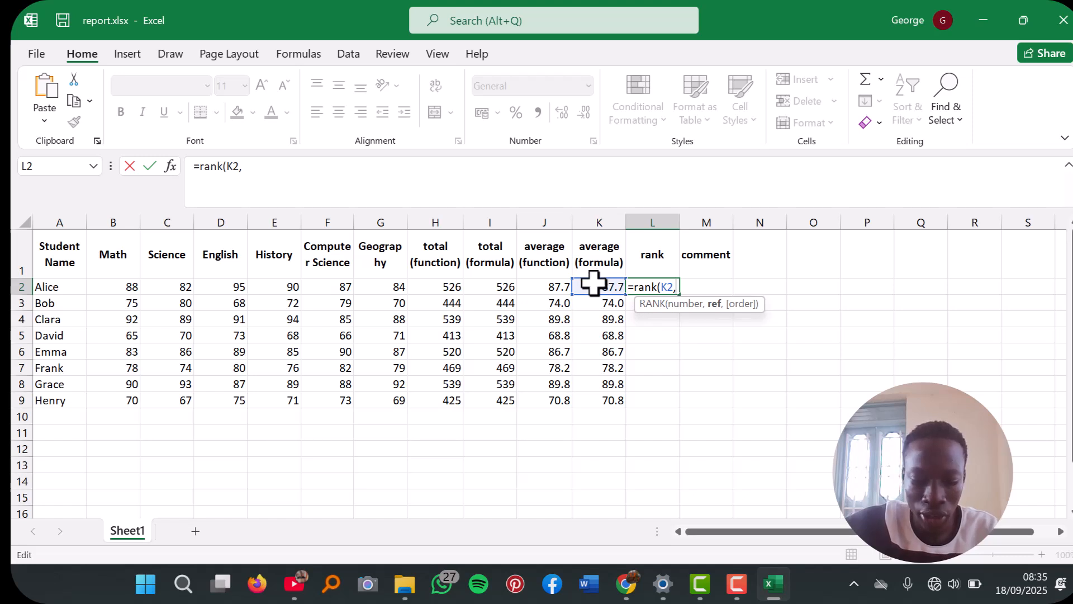
drag(594, 283, 598, 396)
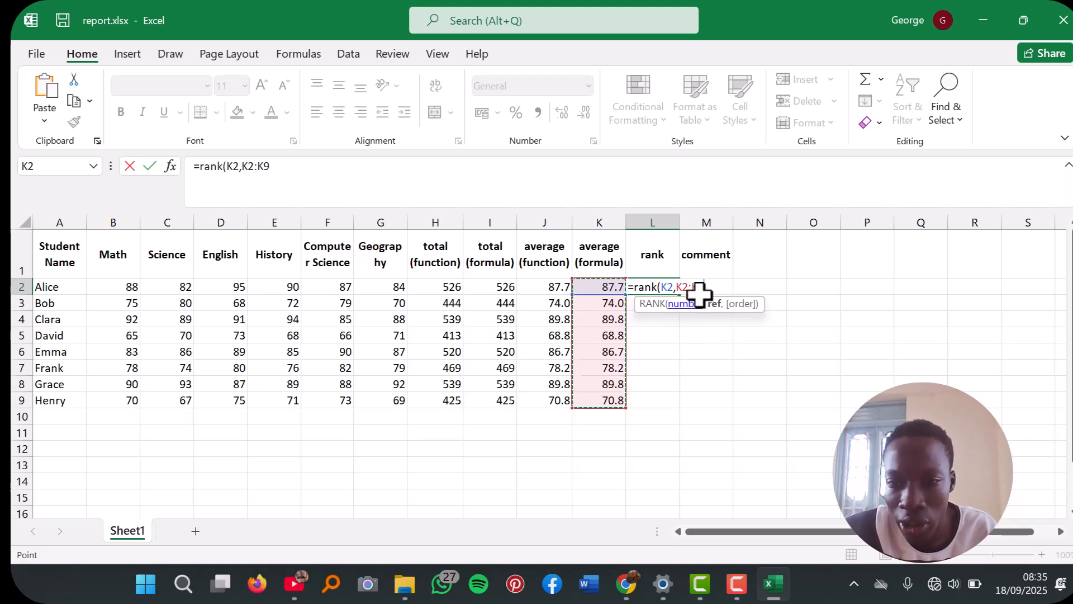
Step: Anchor K2 and the start of the range with dollar signs and complete the formula as =RANK($K$2,$K$2:K9)
click(681, 286)
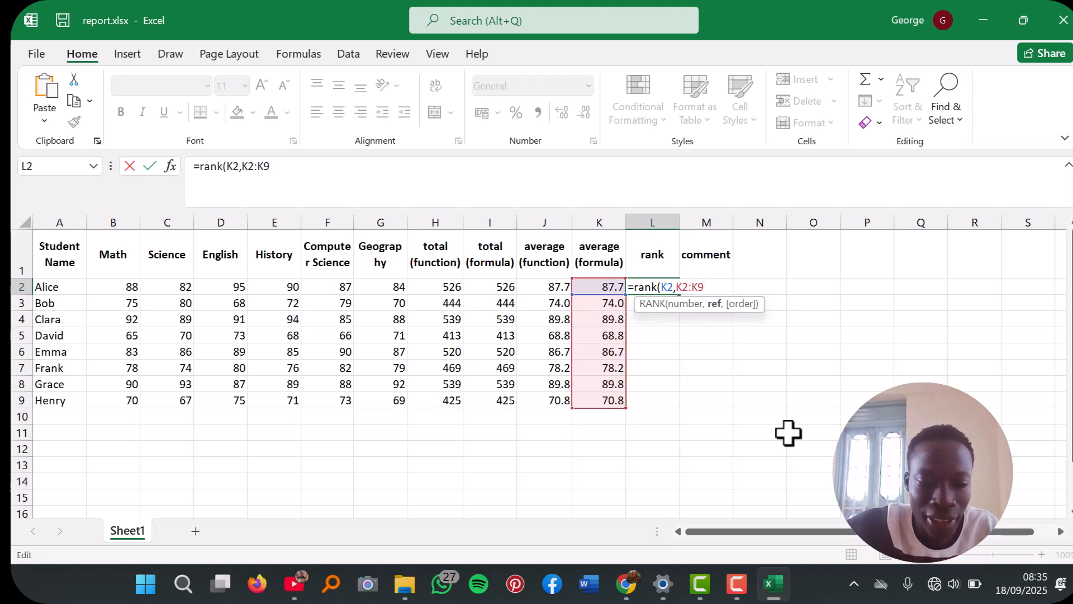
text($K)
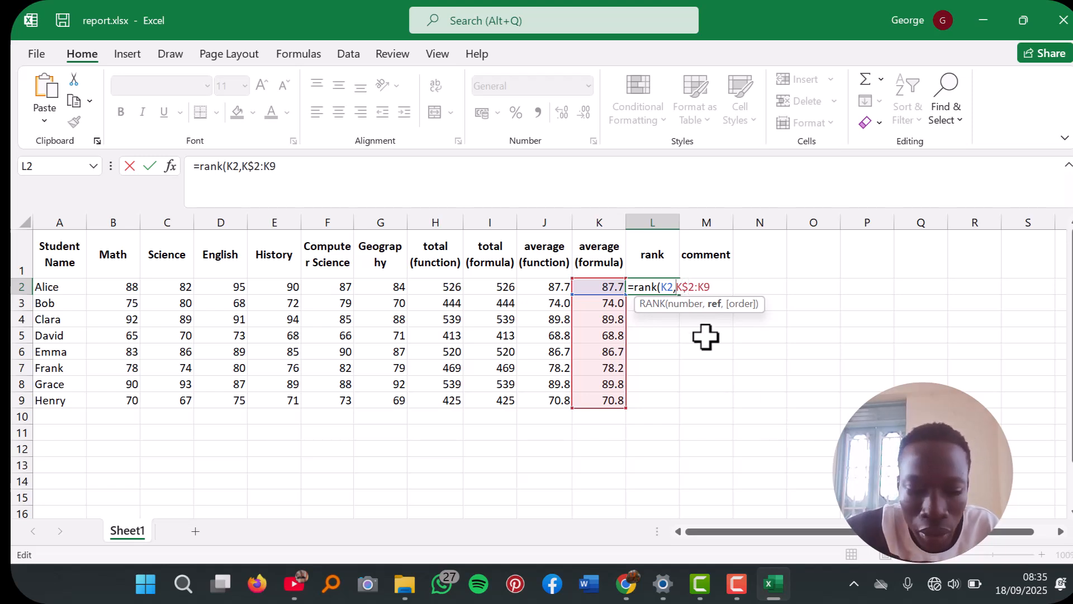
text($)
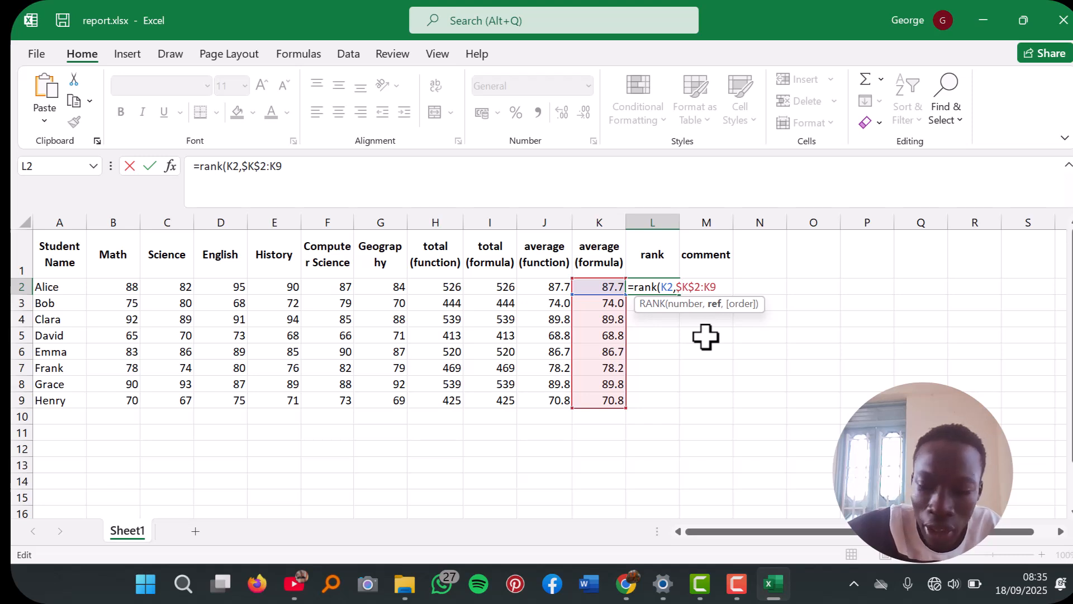
key(Left)
key(Left)
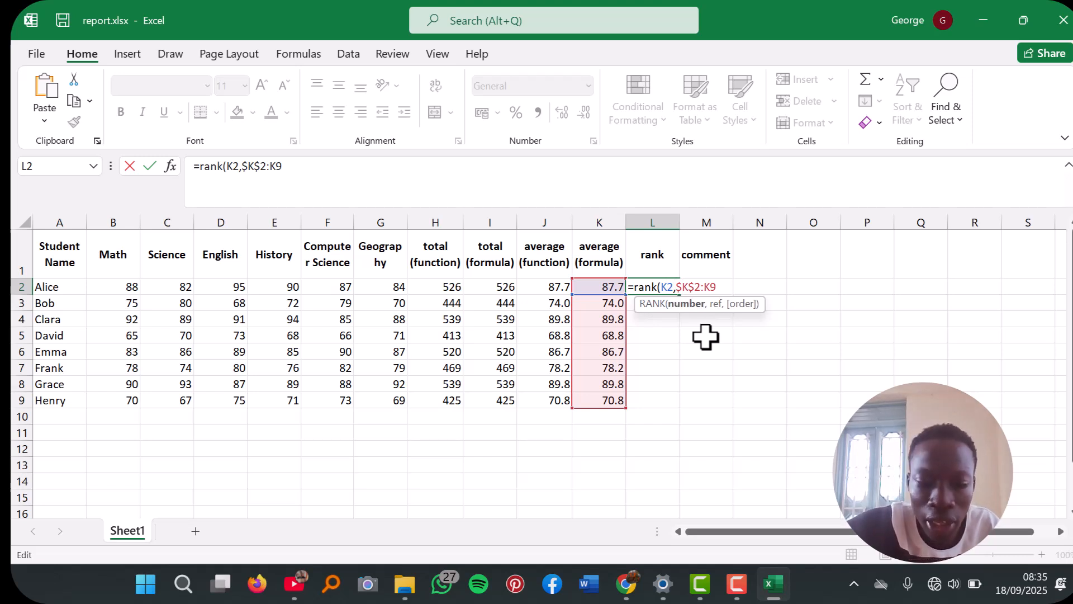
text($K)
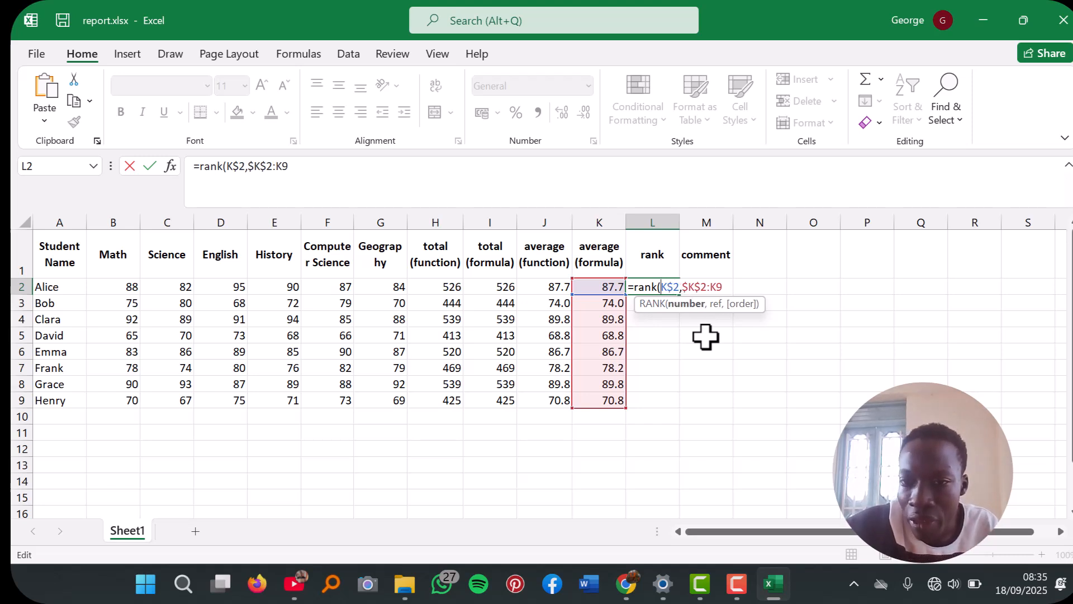
text($)
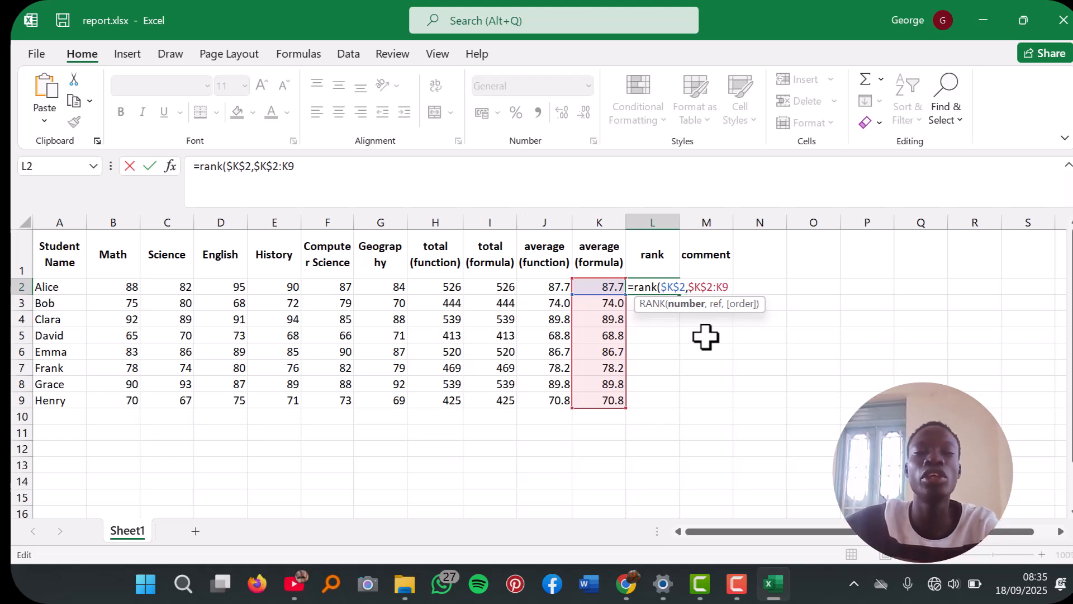
click(738, 286)
click(670, 287)
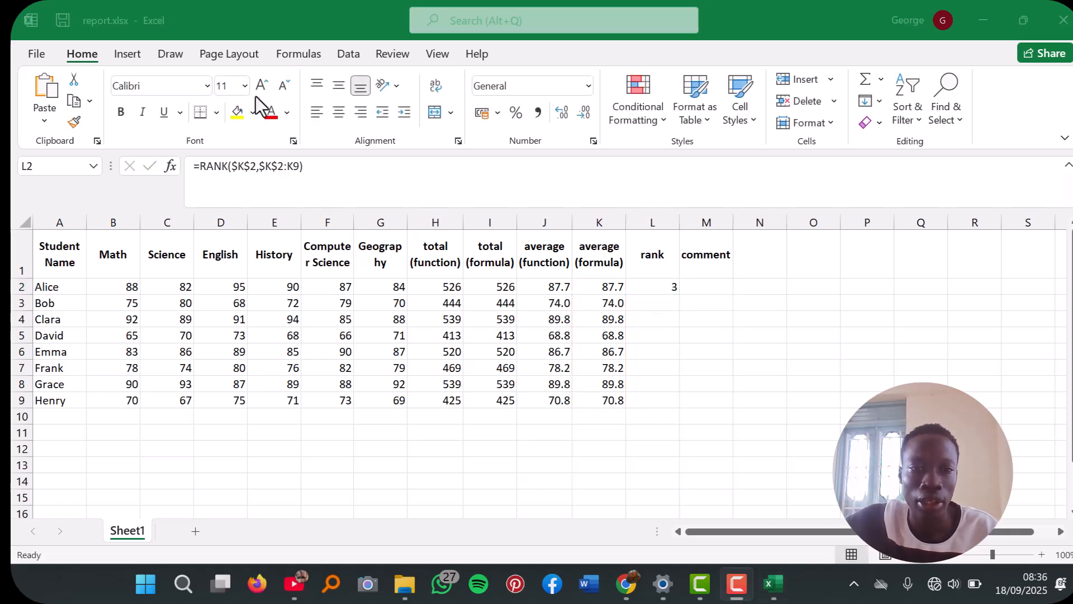
Step: Add the descending order argument to the rank formula in L2, making it =RANK($K$2,$K$2:K9,0)
click(304, 168)
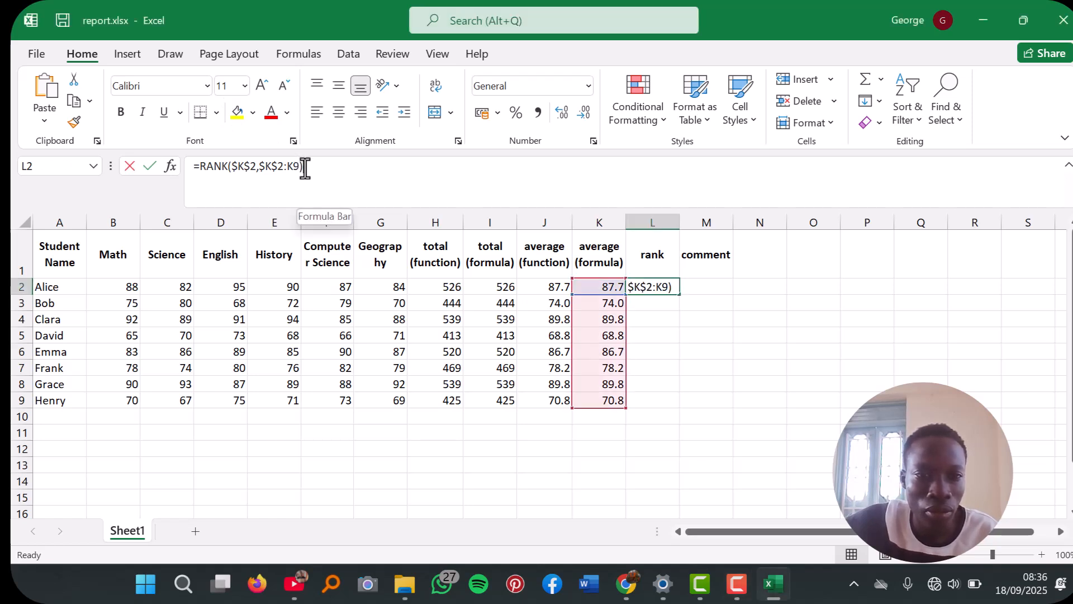
key(BackSpace)
text(,)
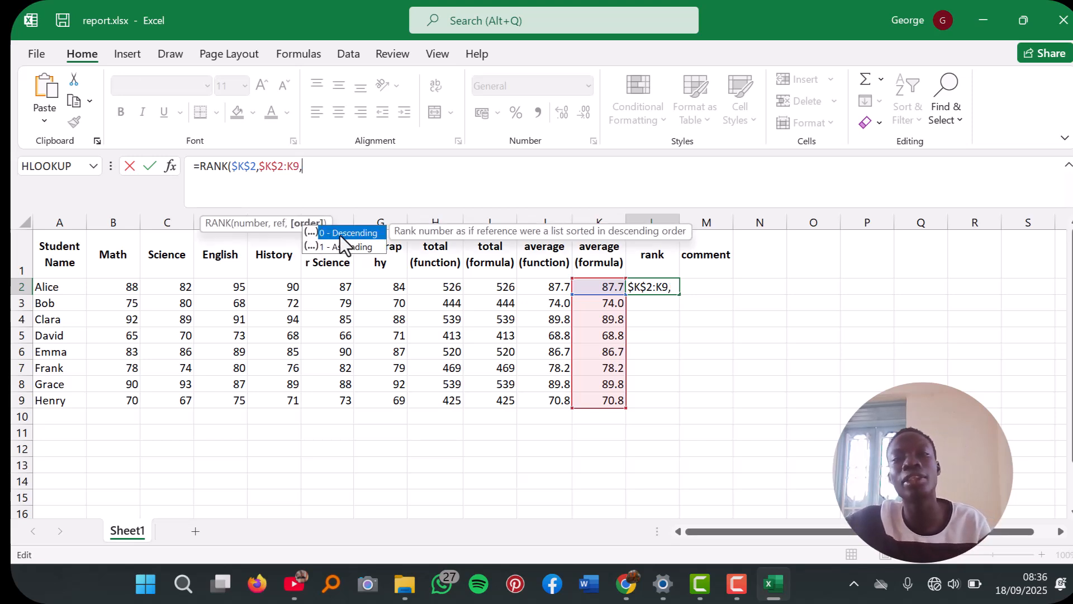
text(0))
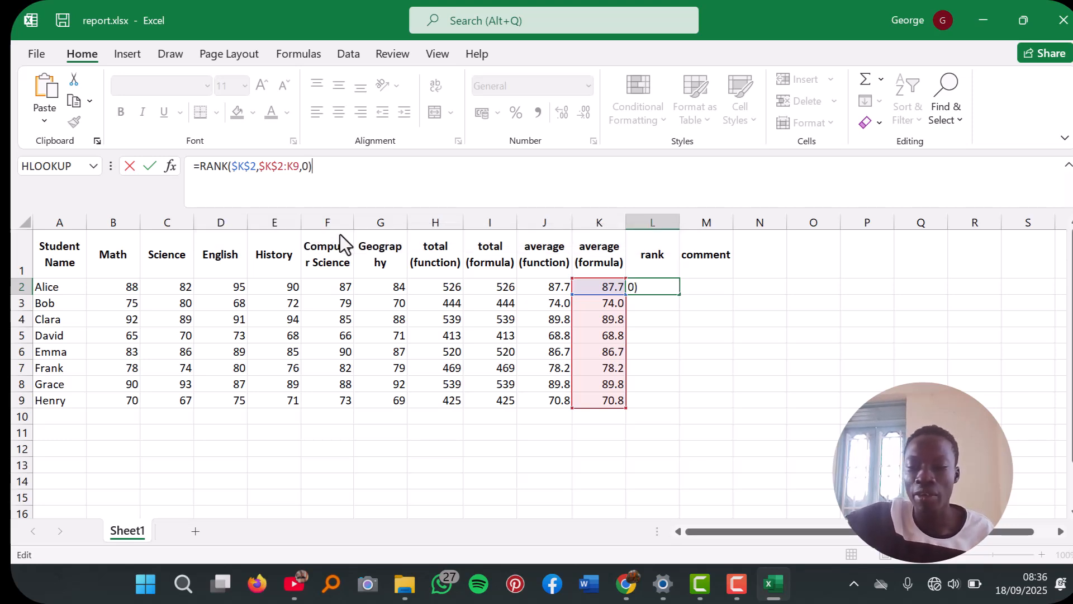
key(Return)
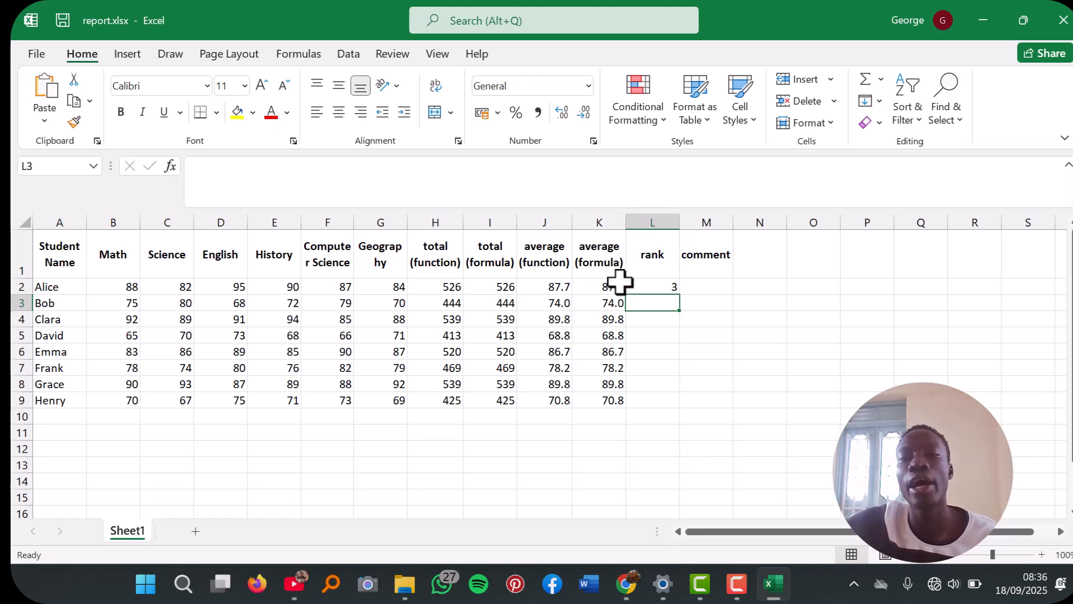
Step: Fill the rank formula from L2 down to L9
click(652, 287)
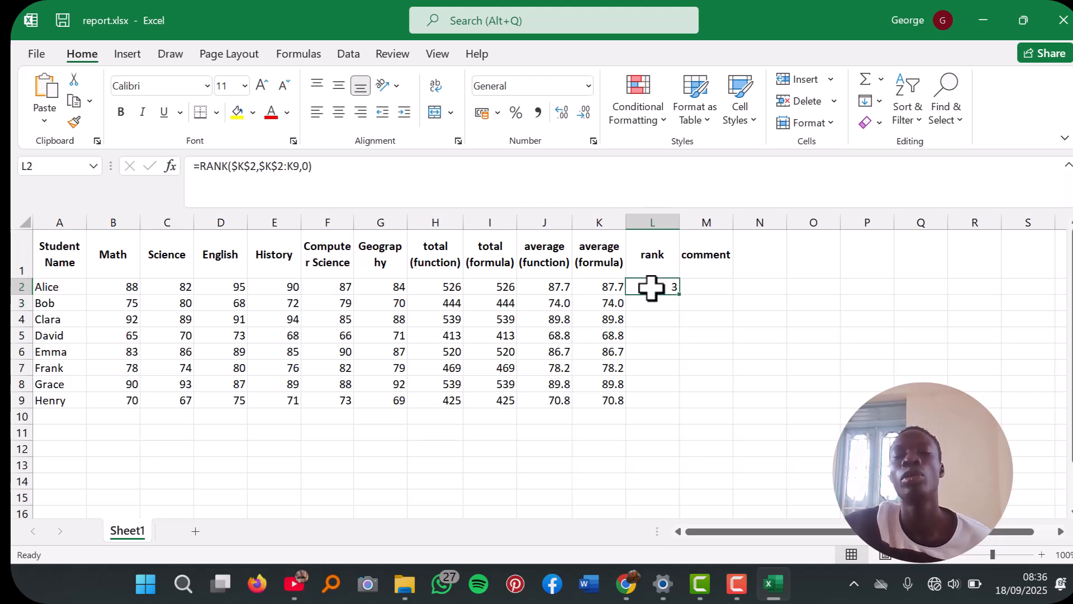
double_click(685, 295)
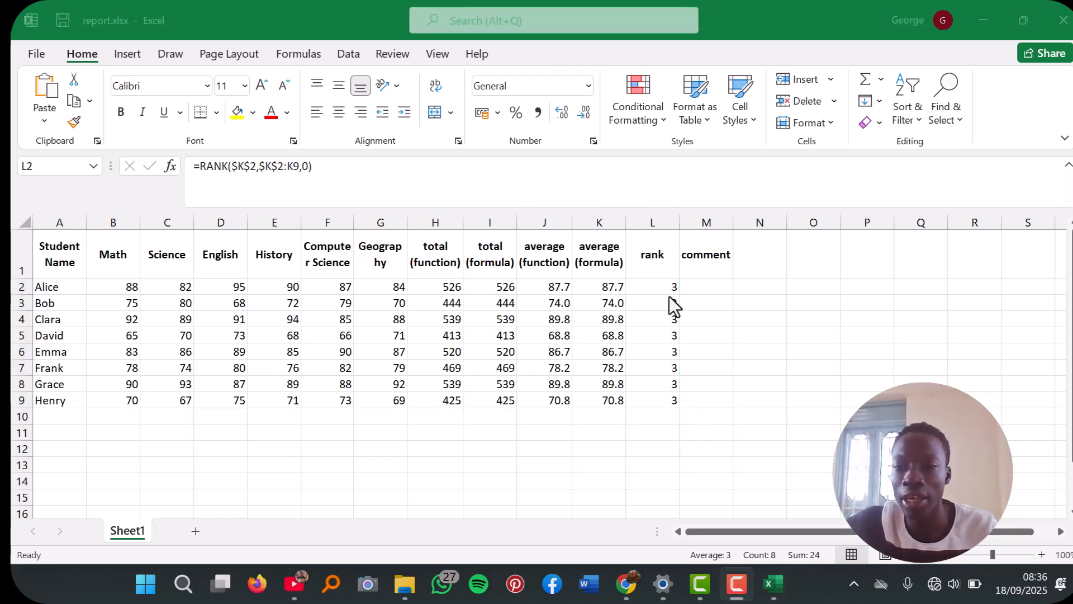
click(664, 288)
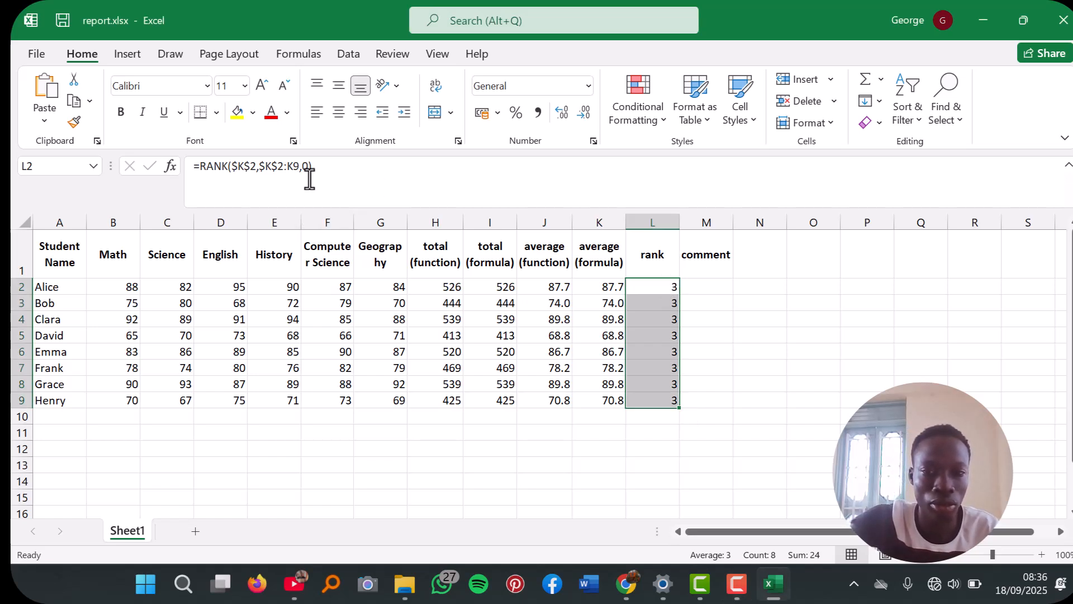
Step: Undo the fill and the rank formula entries, clearing the rank column
key(ctrl+z)
key(ctrl+z)
key(ctrl+z)
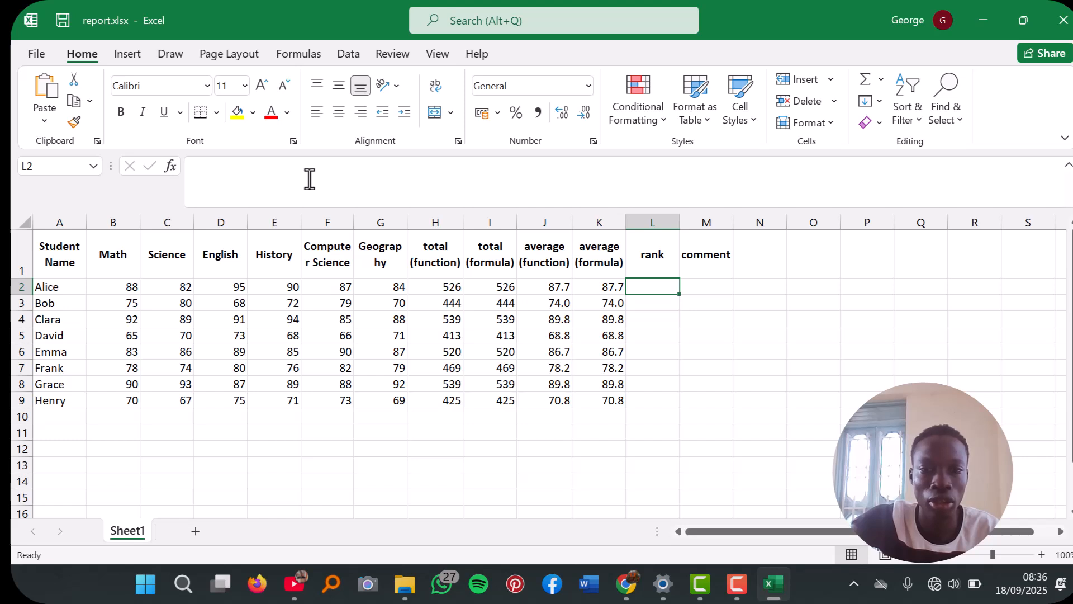
key(ctrl+v)
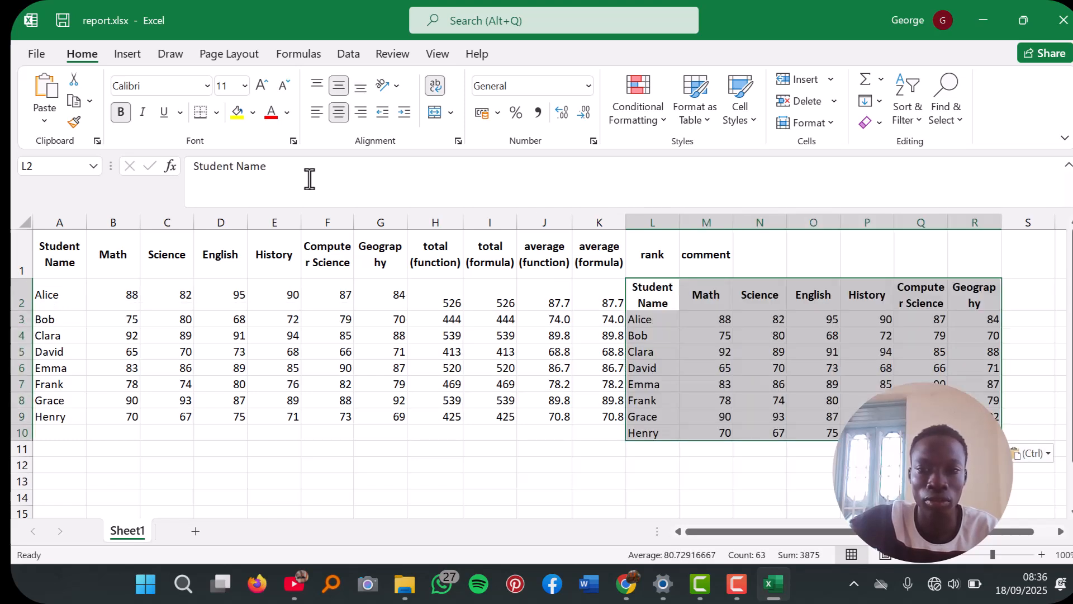
key(ctrl+z)
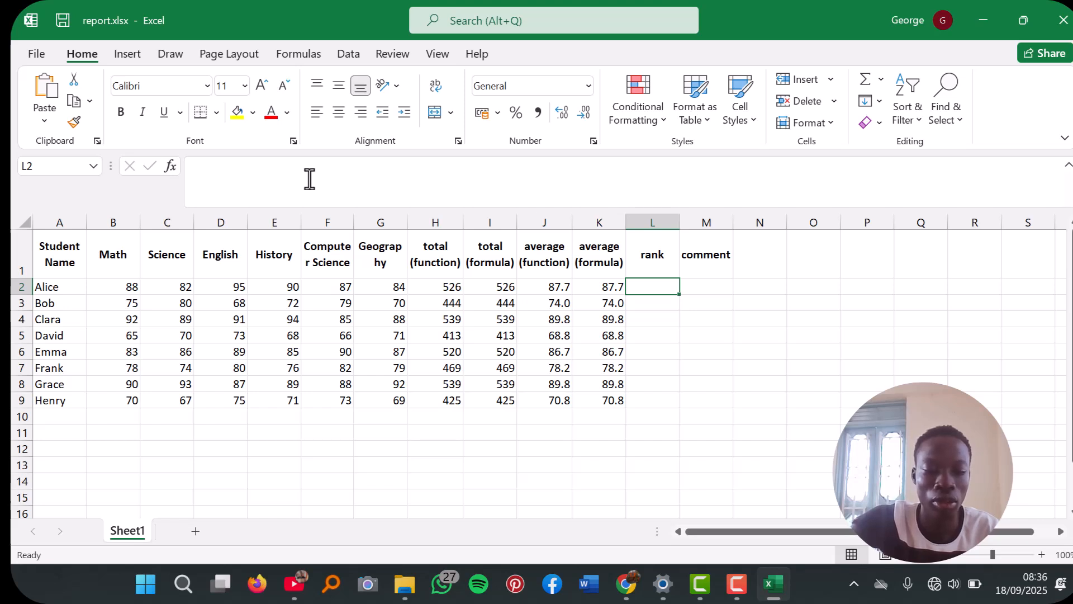
key(ctrl+c)
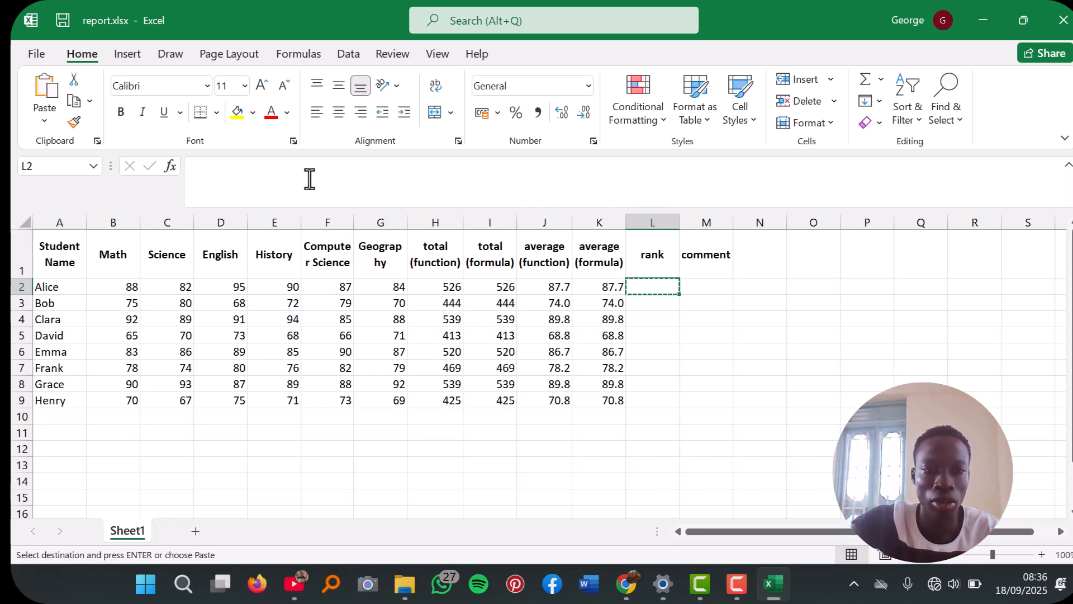
key(ctrl+z)
key(ctrl+z)
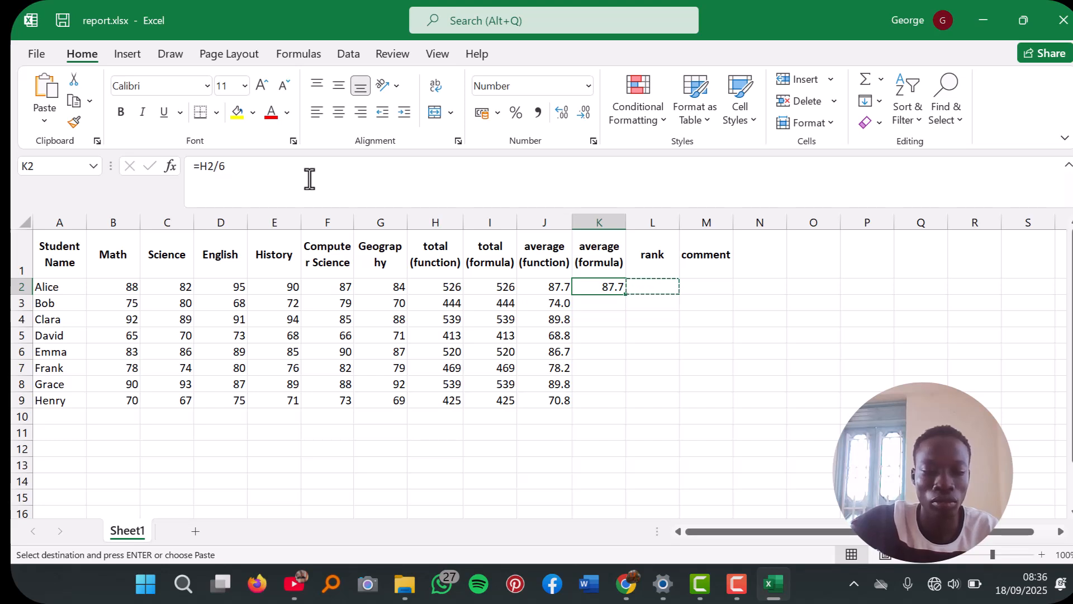
key(ctrl+c)
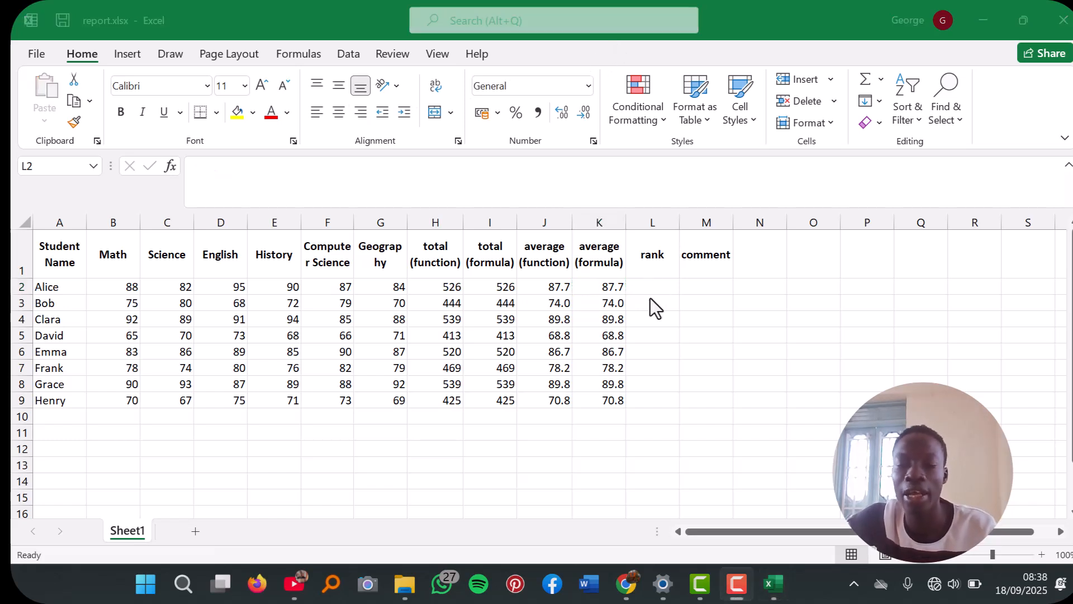
Step: Start a new RANK formula in L2 that compares the average in K2 with the range K2:K9
click(637, 287)
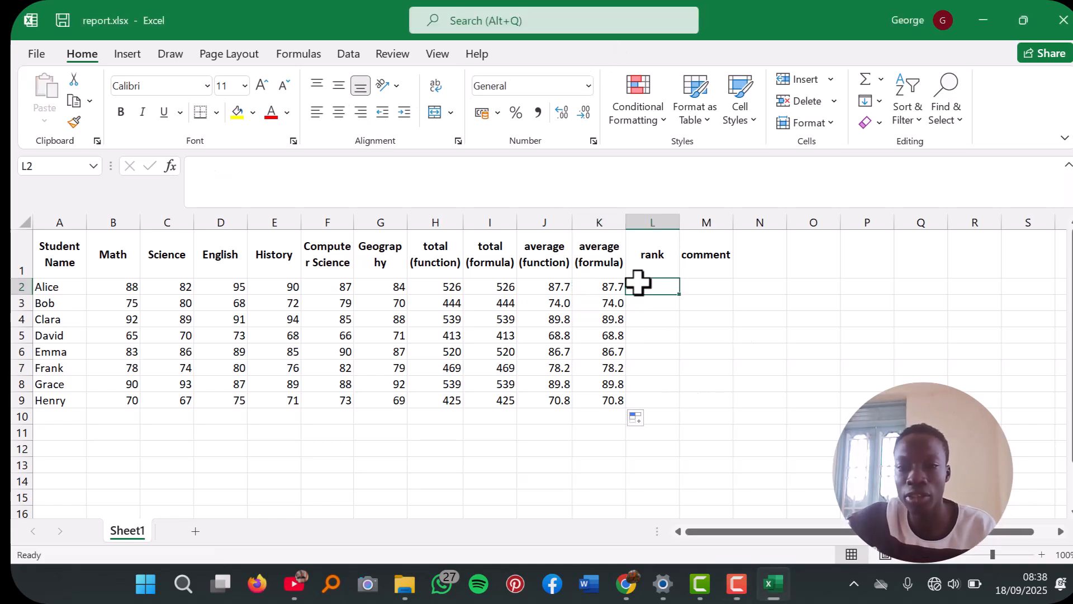
text(=rank)
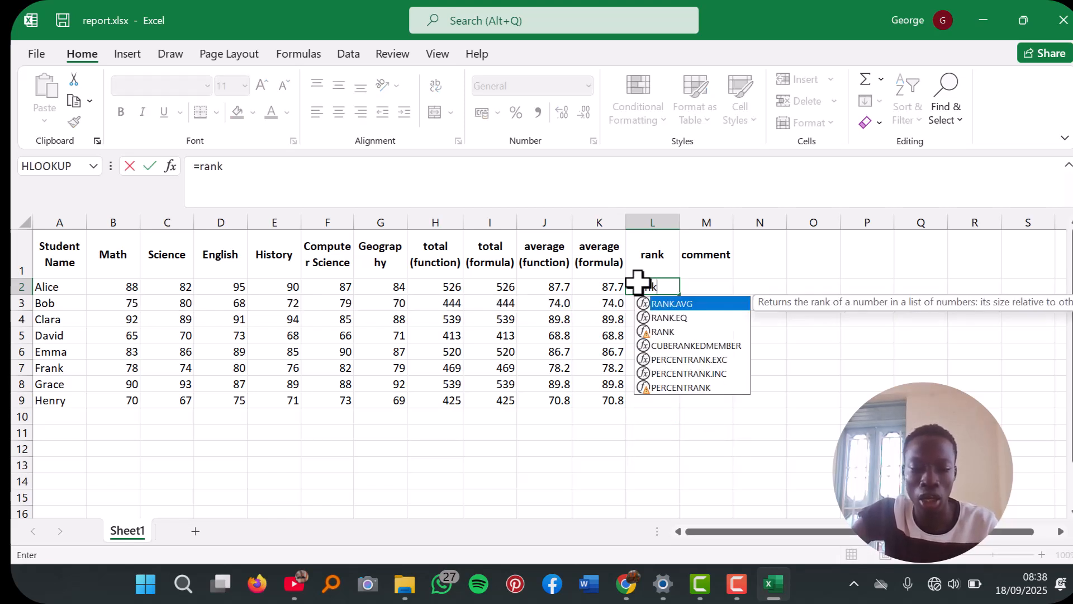
text(()
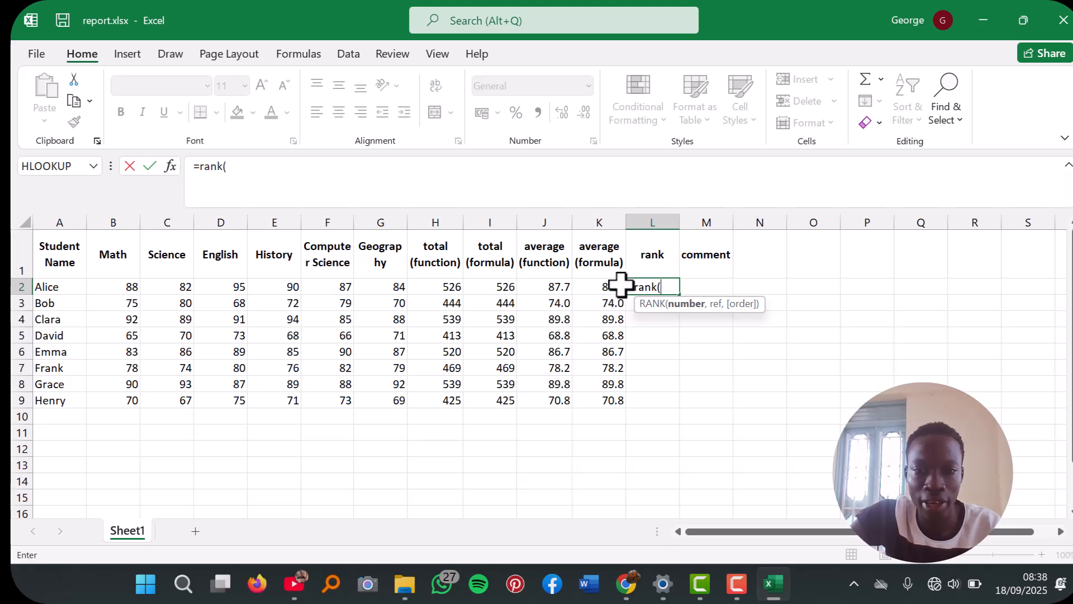
click(613, 285)
text(,)
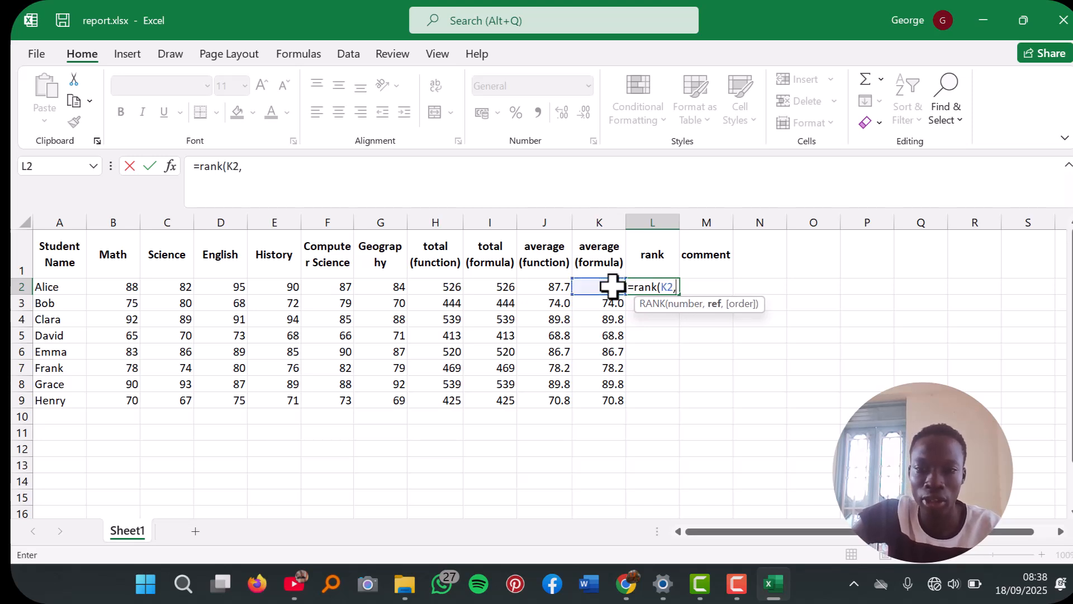
click(612, 286)
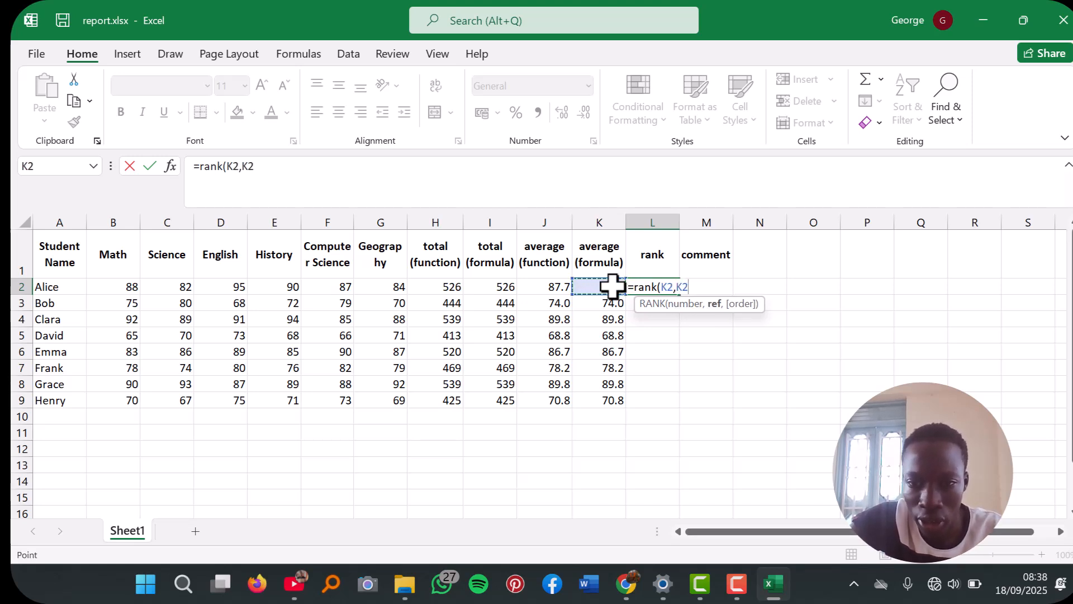
drag(613, 286, 607, 397)
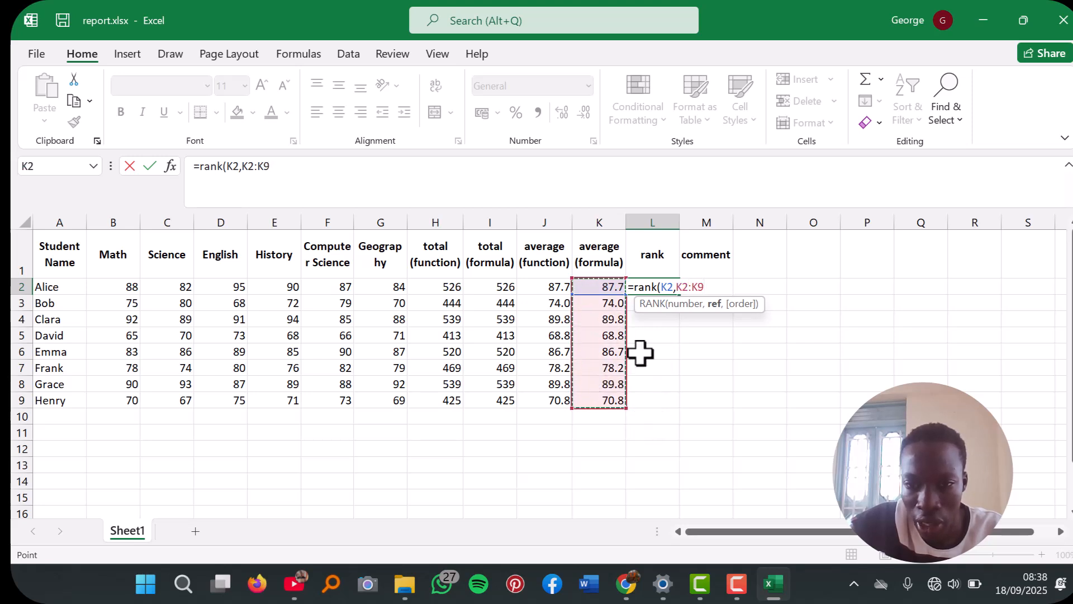
Step: Make the comparison range in the L2 rank formula absolute, as $K$2:$K$9, keeping K2 relative
click(674, 287)
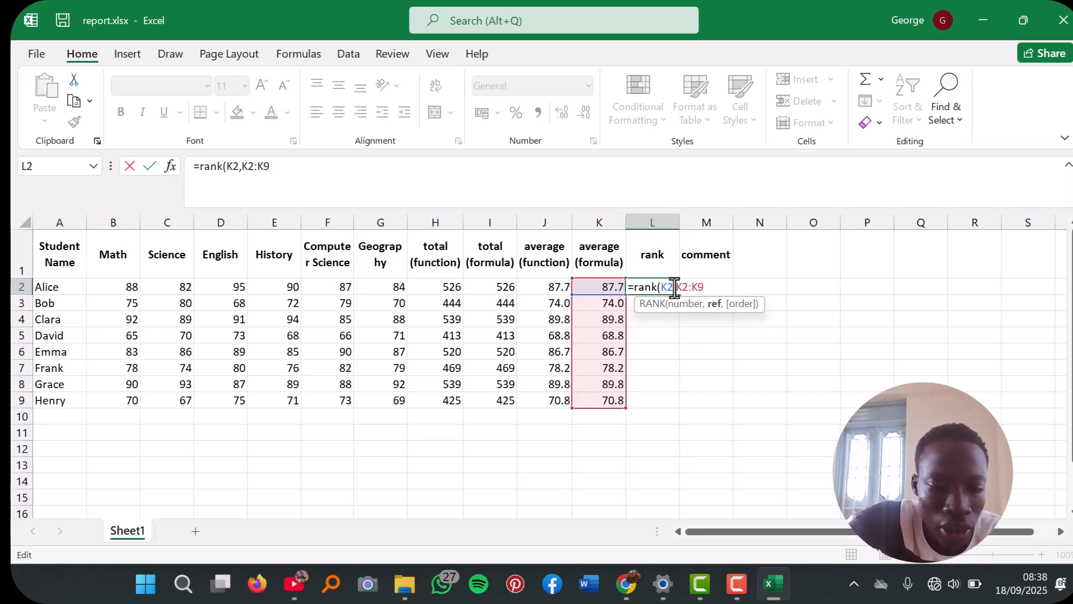
text($)
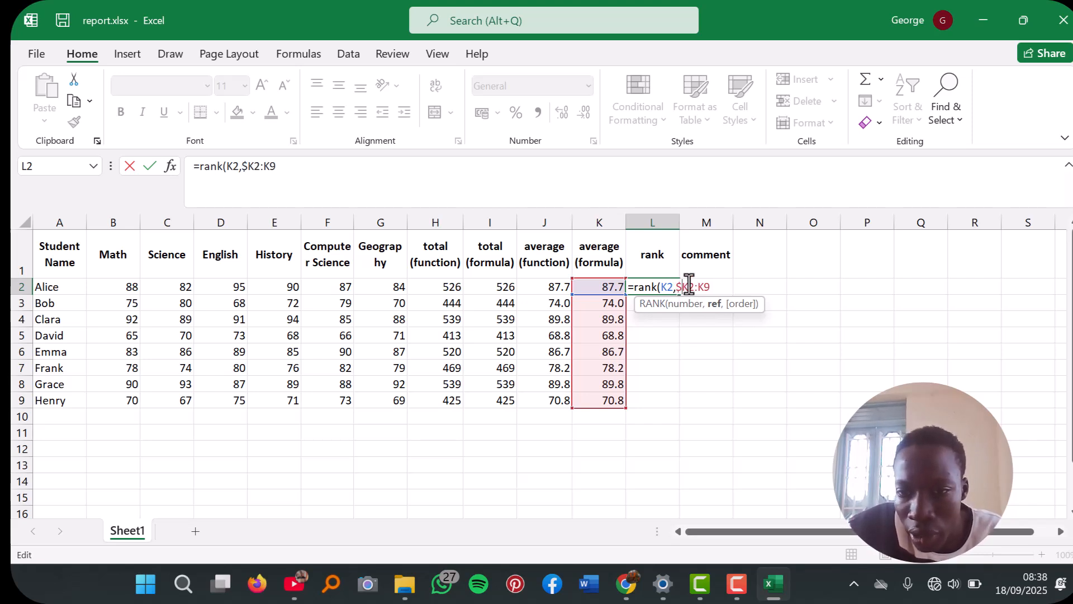
click(687, 287)
text($)
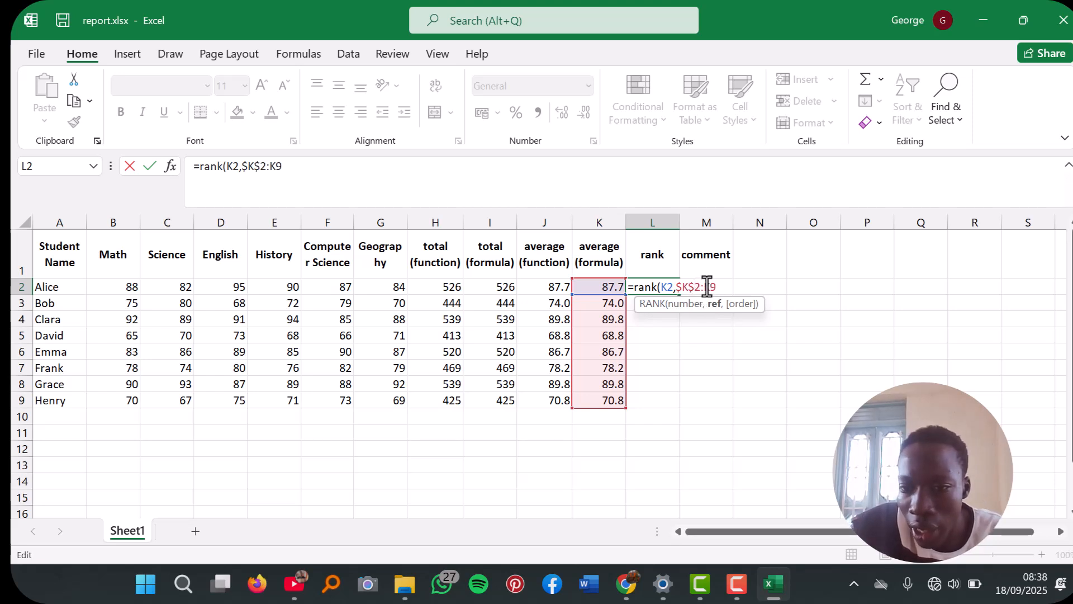
text($)
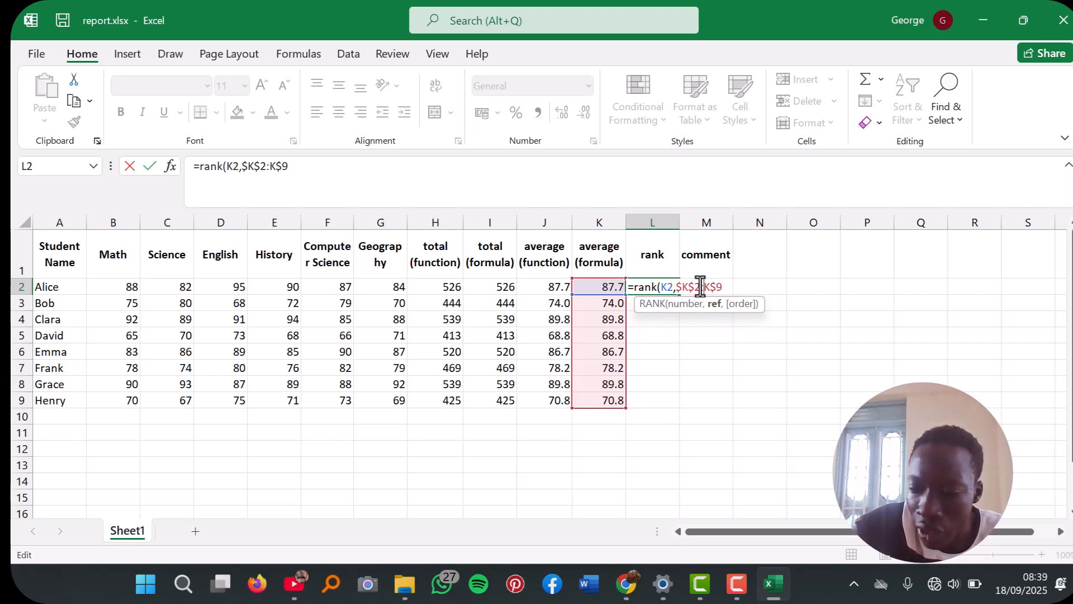
click(701, 286)
text($9)
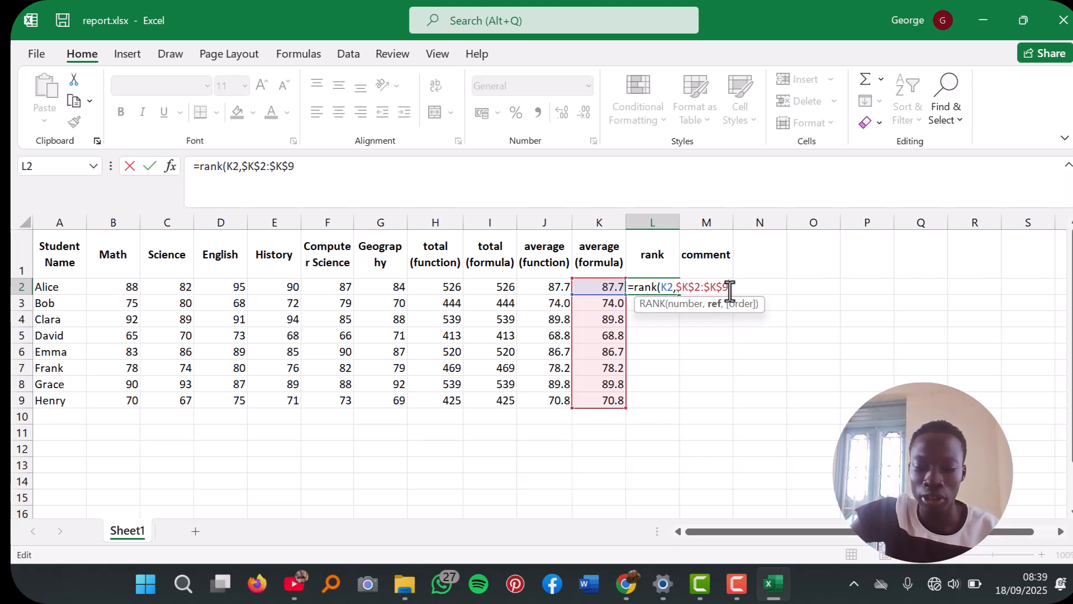
Step: Complete the L2 rank formula with descending order, making it =RANK(K2,$K$2:$K$9,0)
text(,0)
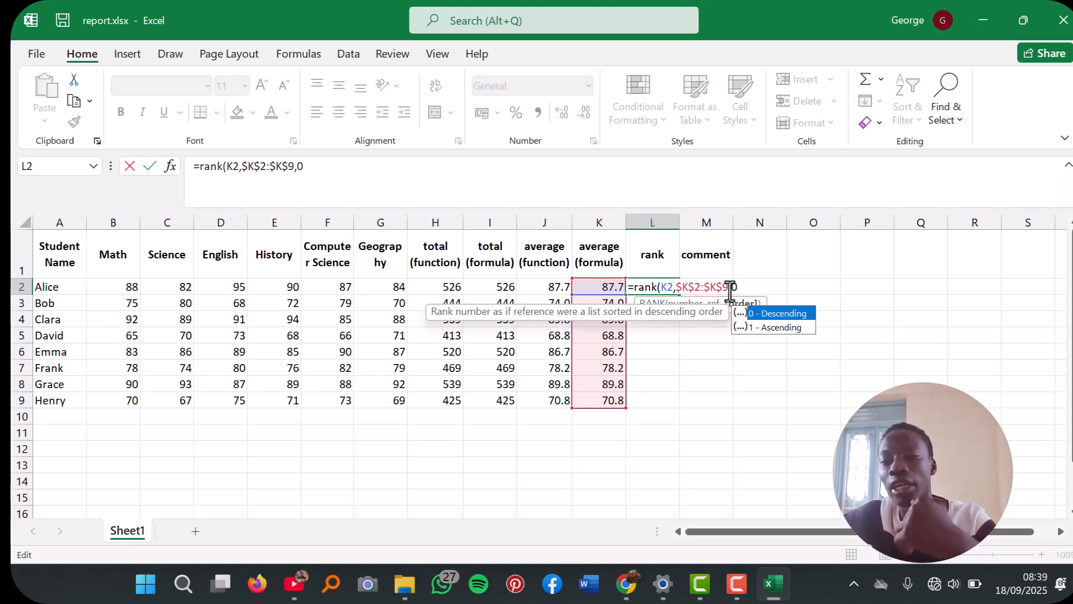
text())
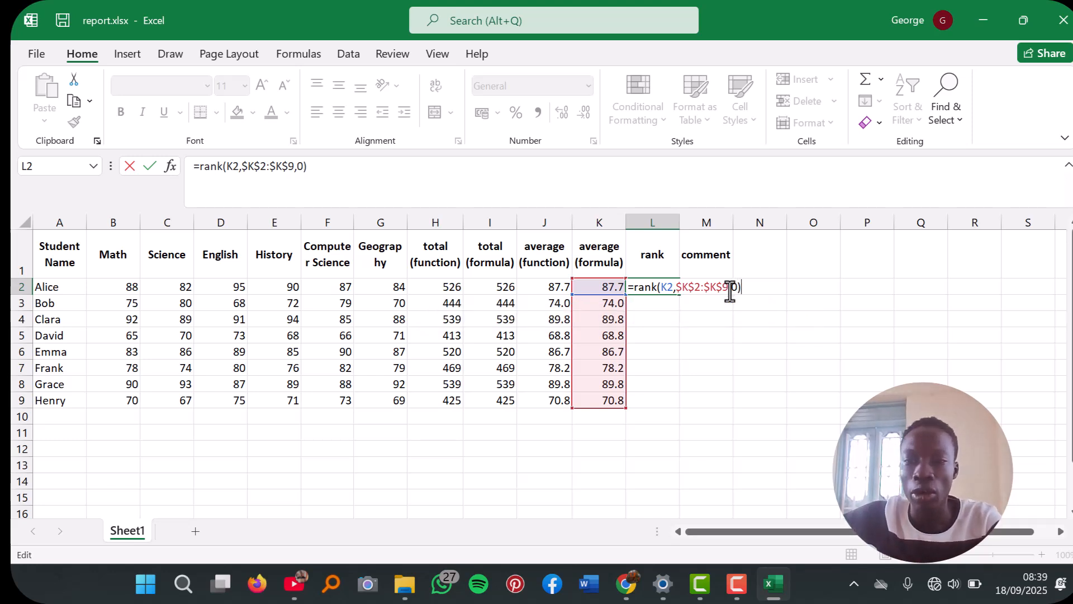
key(Return)
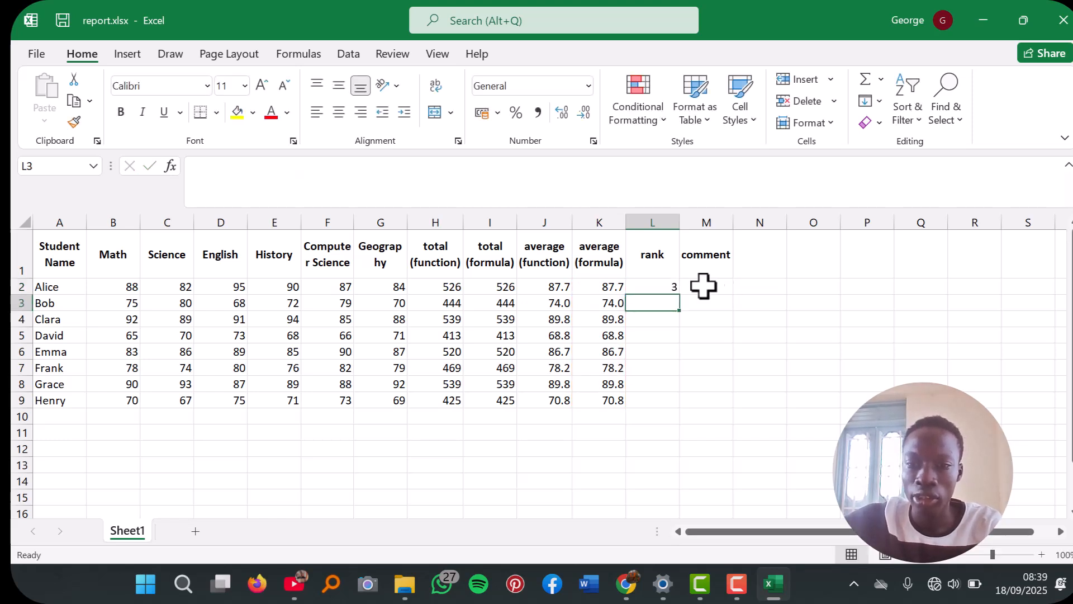
Step: Fill the rank formula with the absolute range from L2 down to L9
click(666, 287)
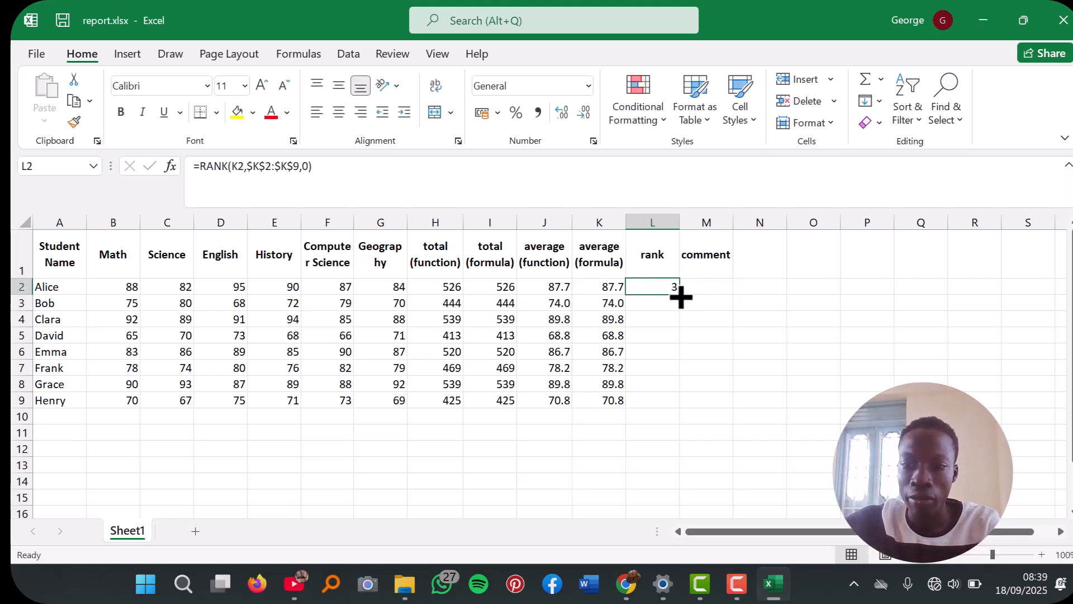
double_click(679, 294)
click(758, 368)
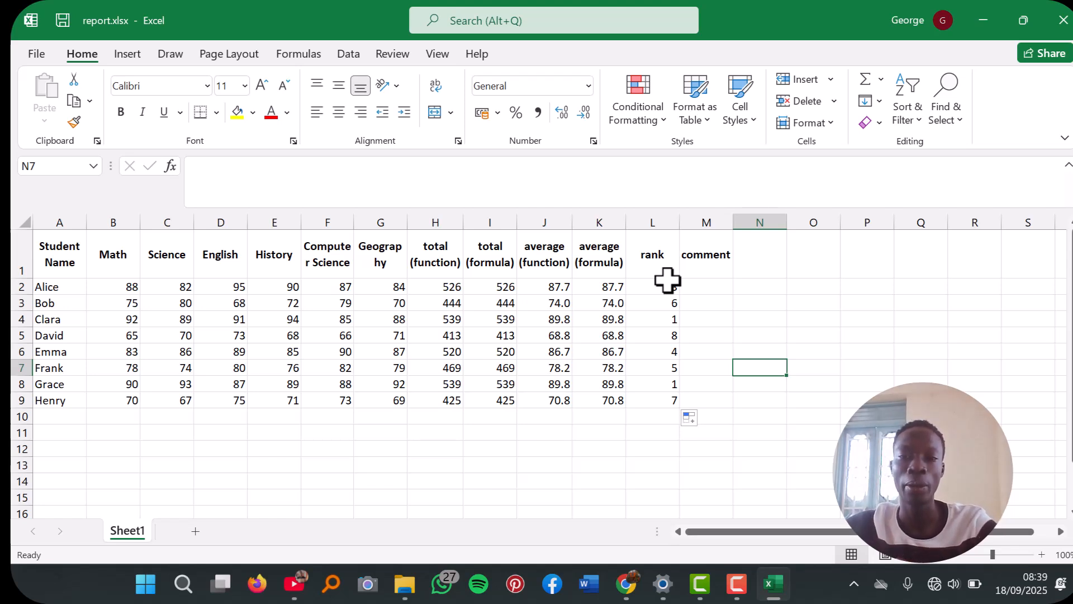
click(693, 286)
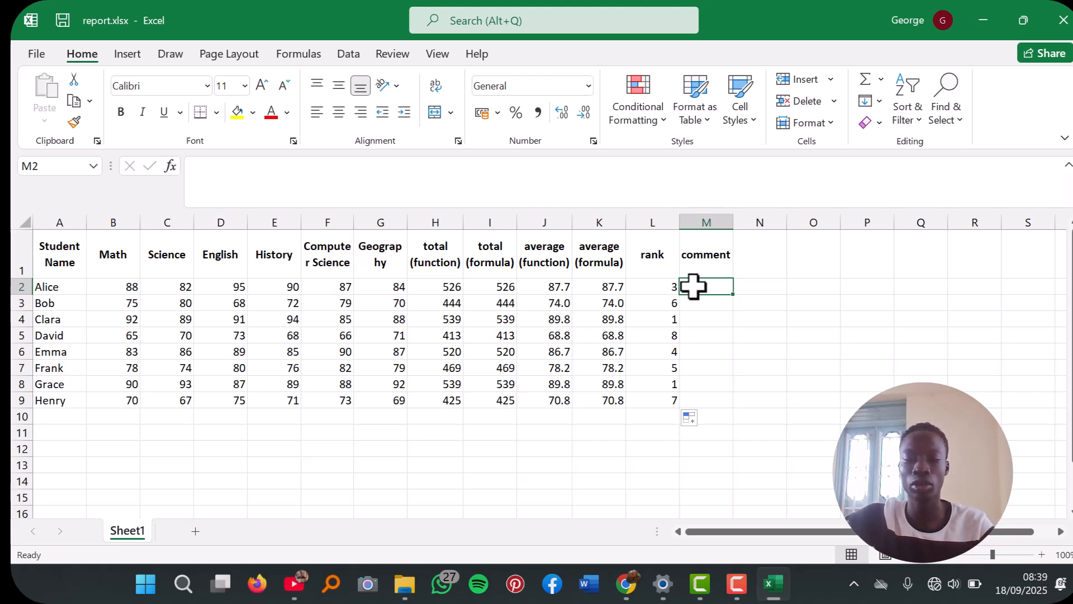
text(=)
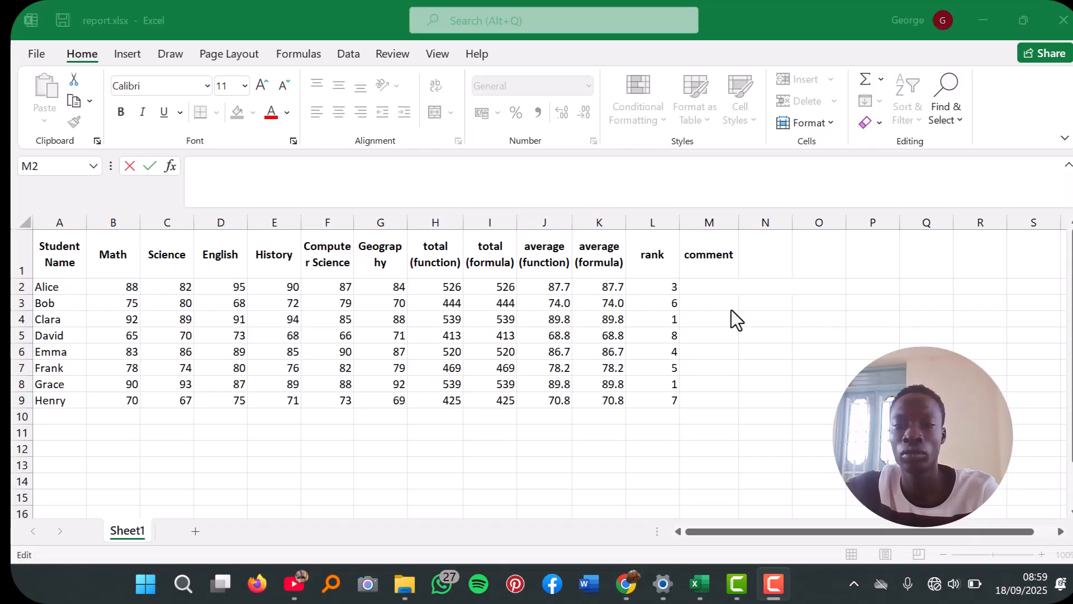
click(715, 274)
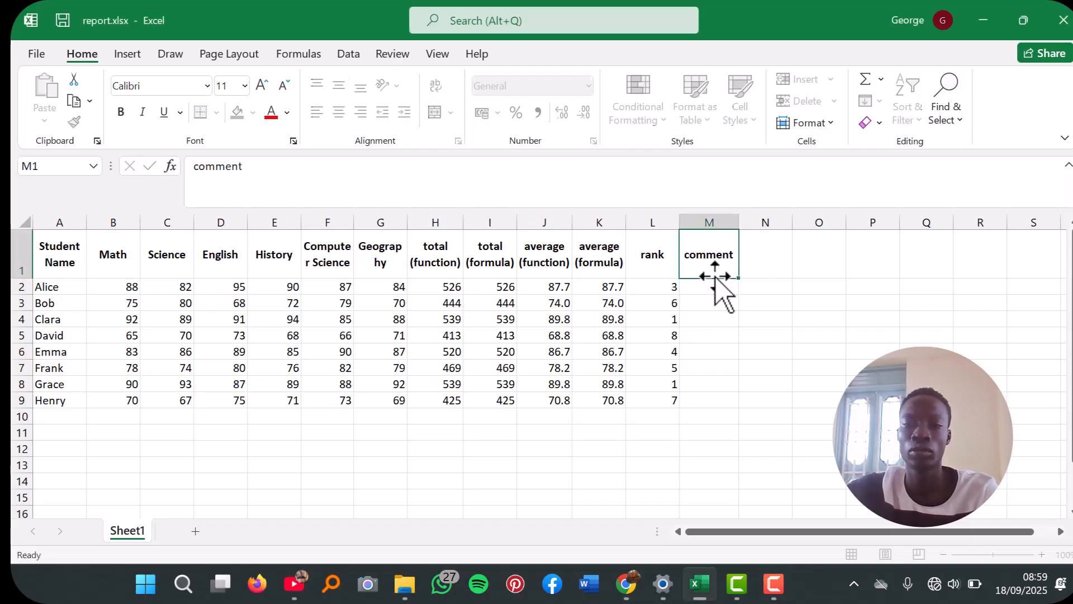
Step: Start an IF formula in M2 that tests whether the average in K2 is greater than 80
click(708, 286)
text(=)
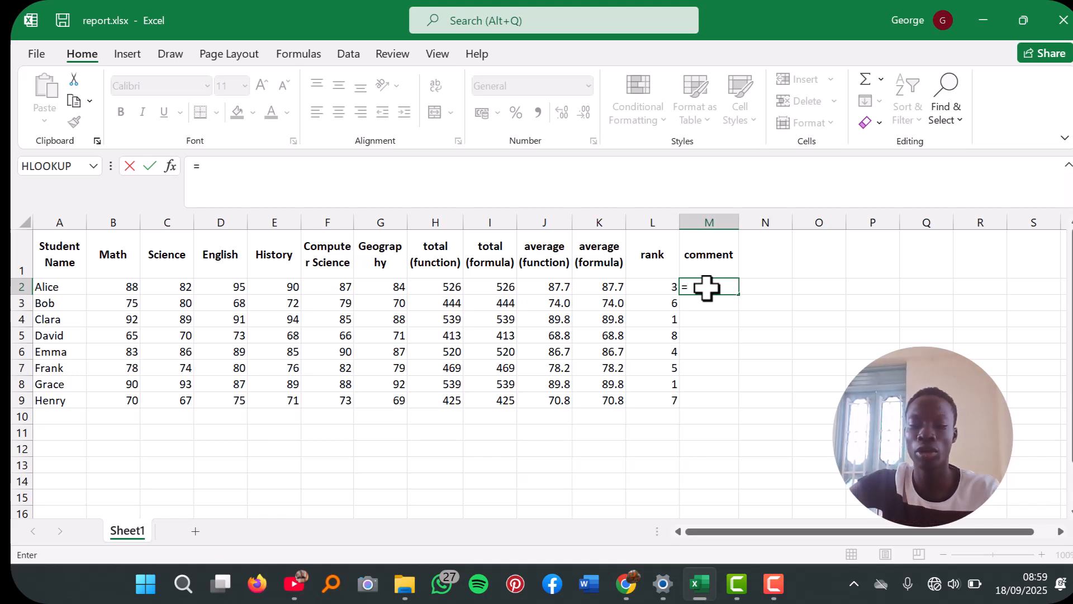
text(if)
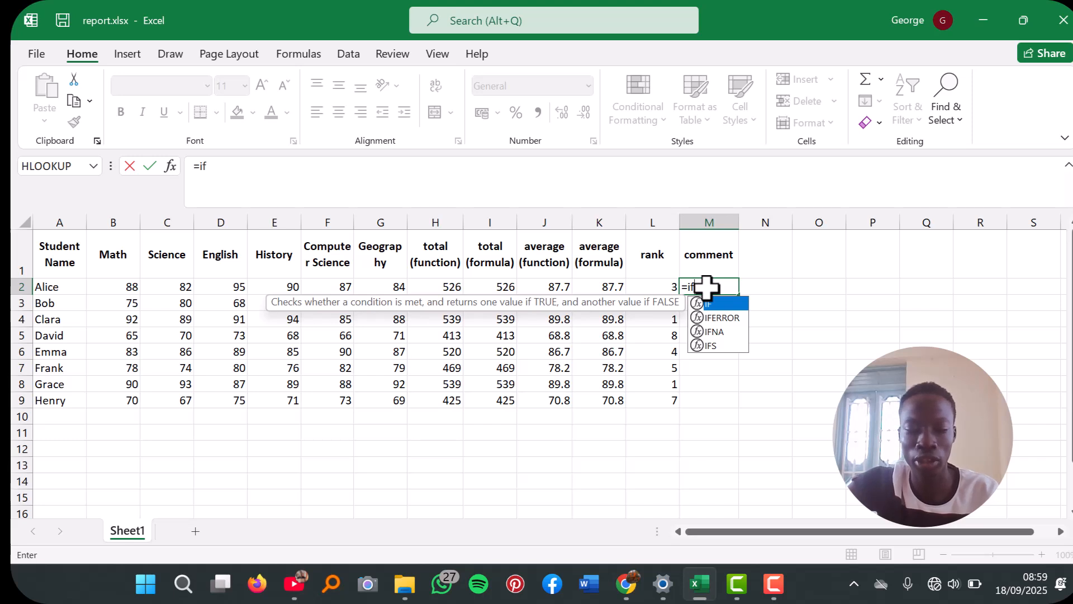
text(()
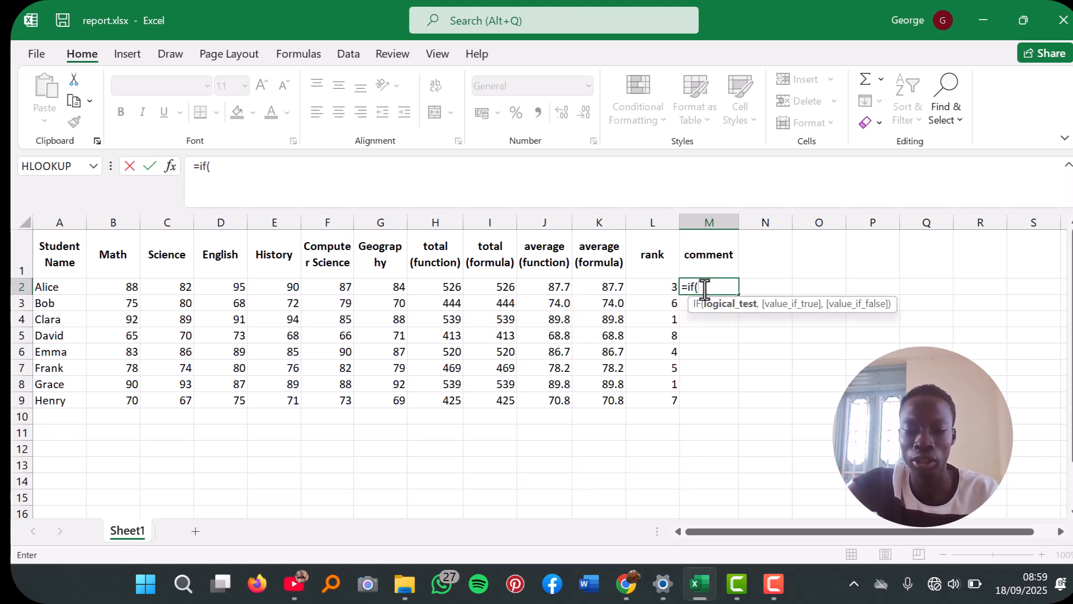
text(k2)
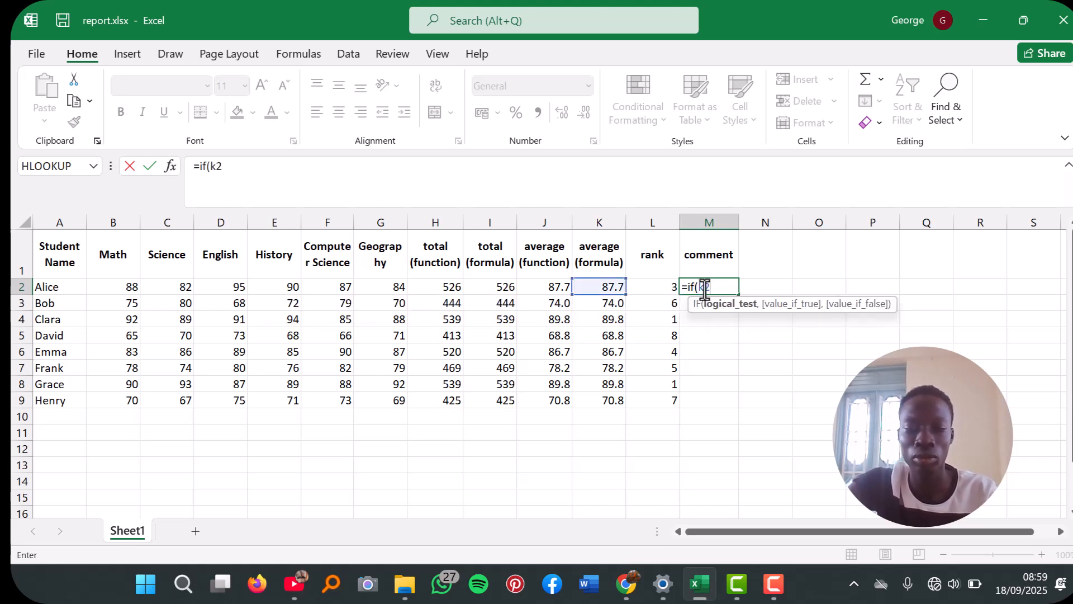
text(>)
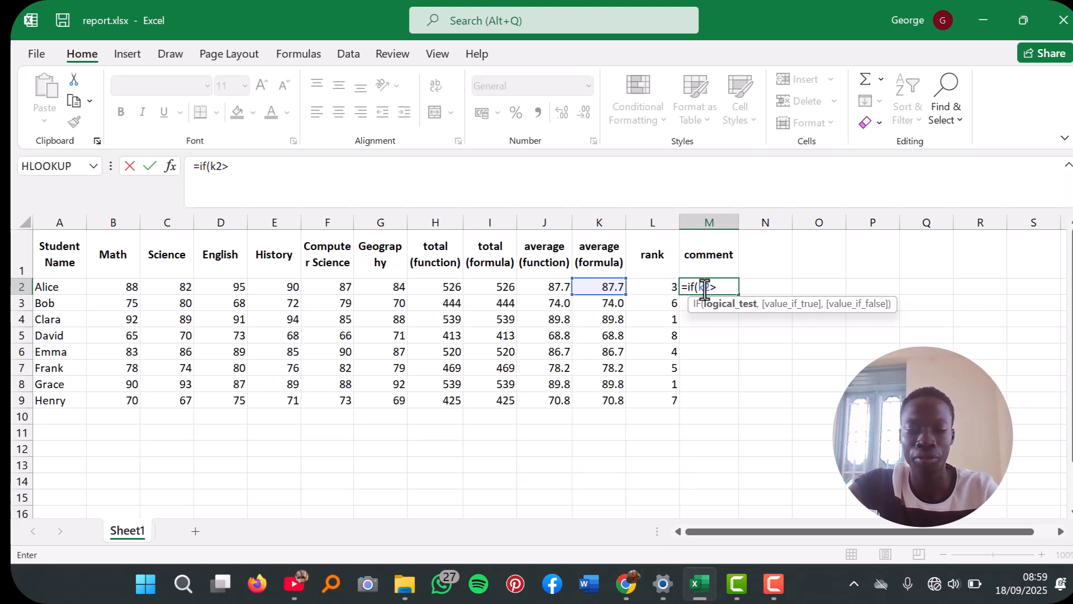
text(80,)
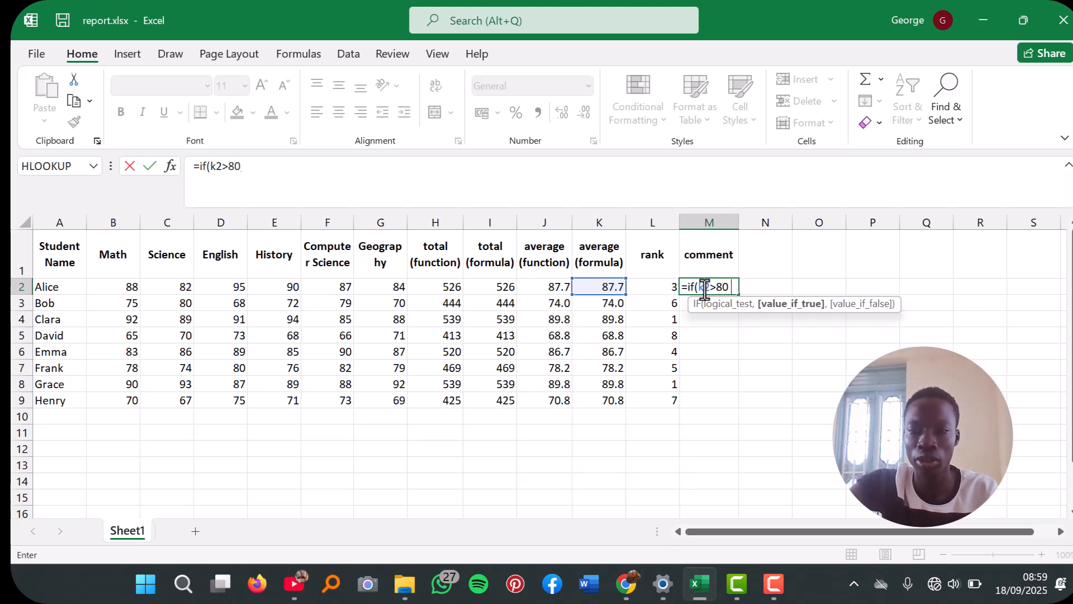
Step: Add "excellent" as the value the M2 formula returns when K2>80 is true
text("execel)
key(BackSpace)
key(BackSpace)
key(BackSpace)
key(BackSpace)
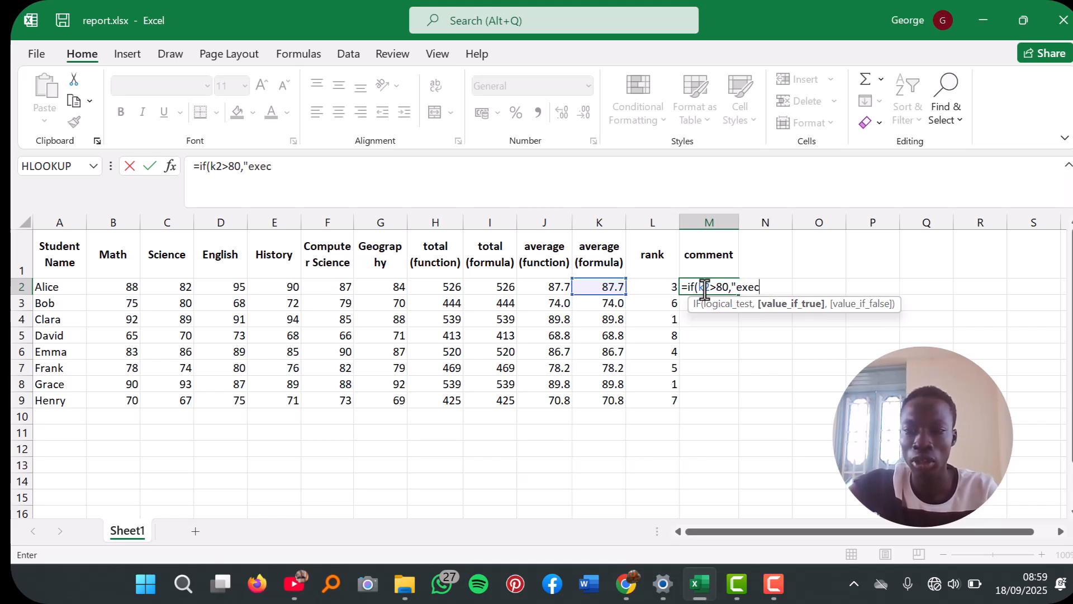
text(celle)
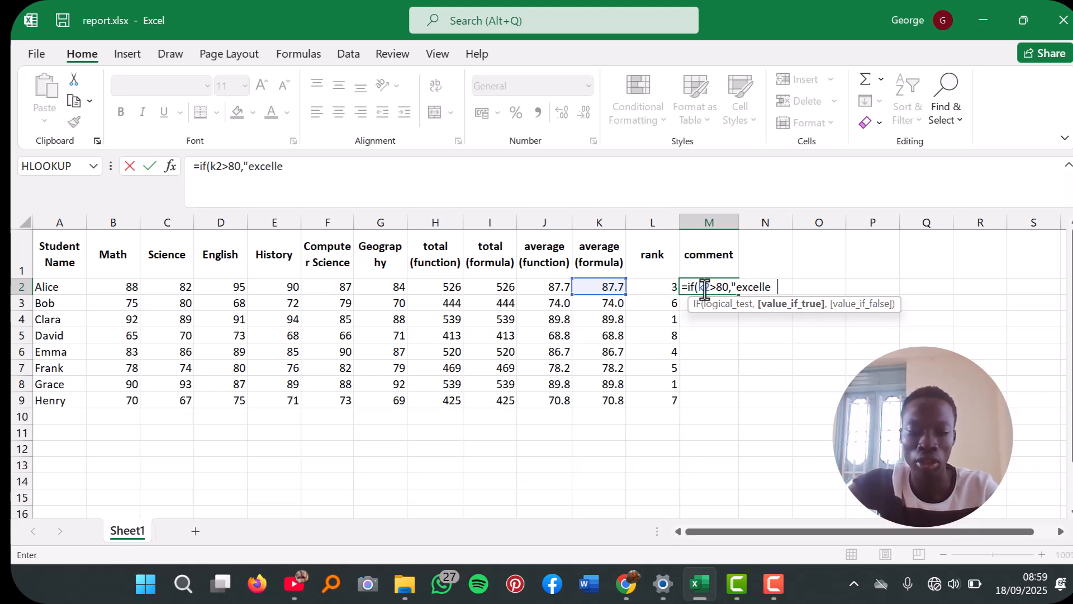
key(BackSpace)
text(nt)
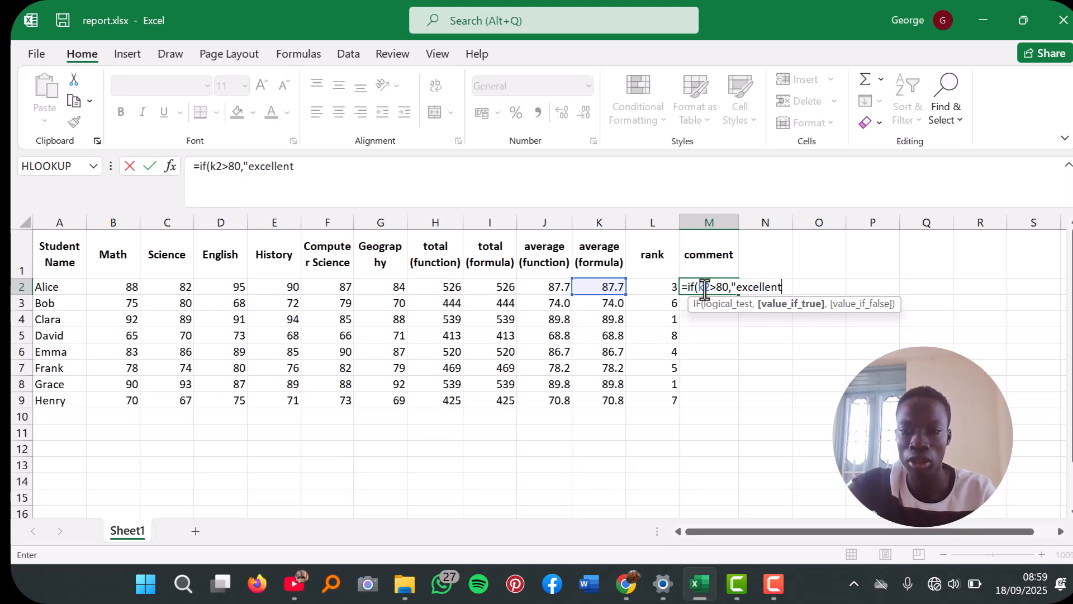
text(")
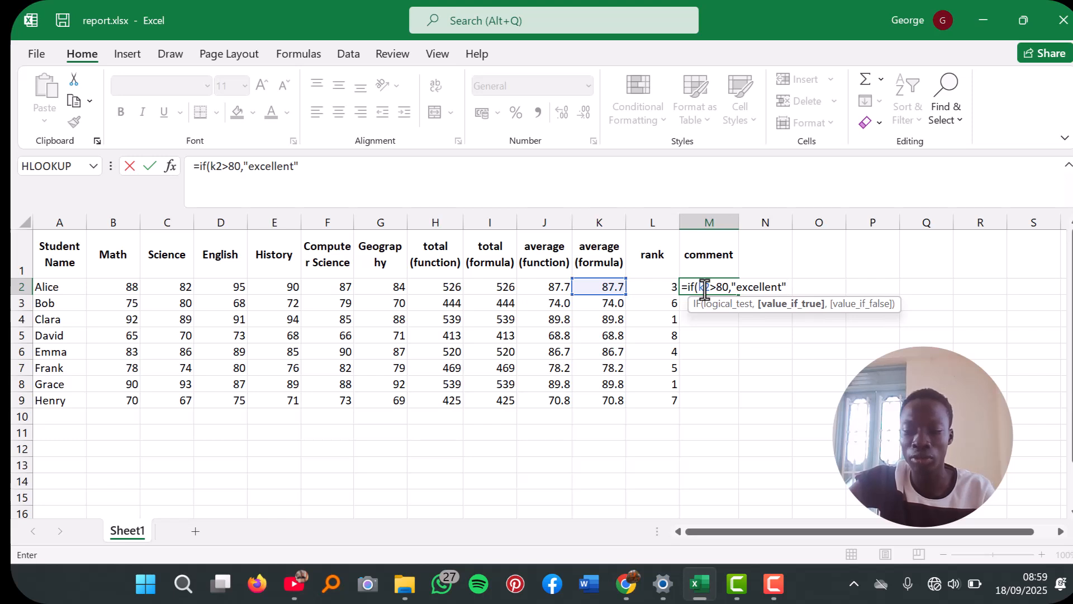
Step: Nest a second IF as the false argument of the M2 formula, with the condition K2<70
text(,)
text(if)
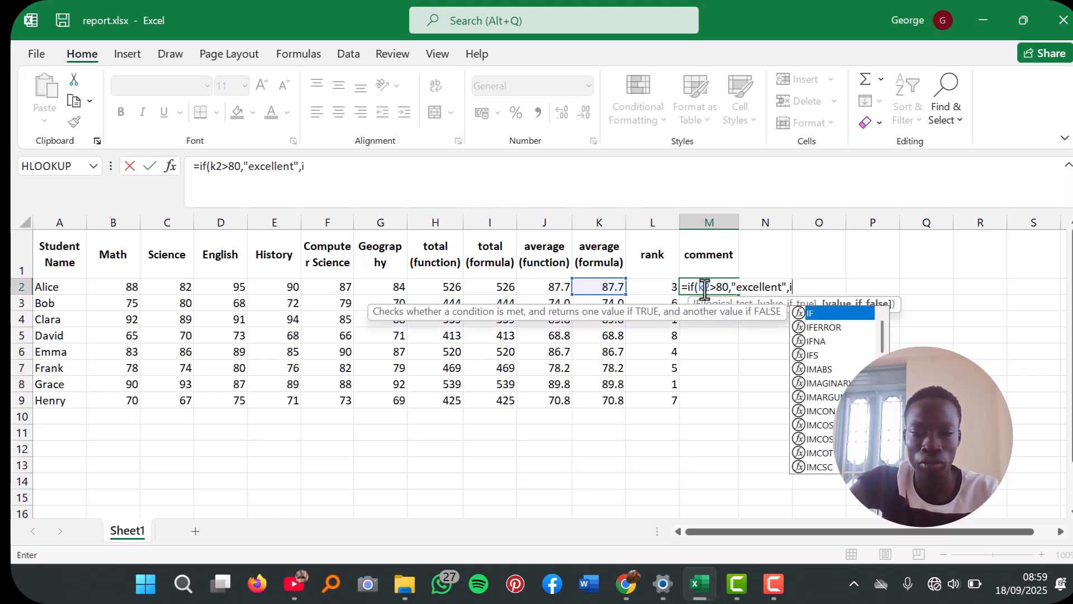
key(BackSpace)
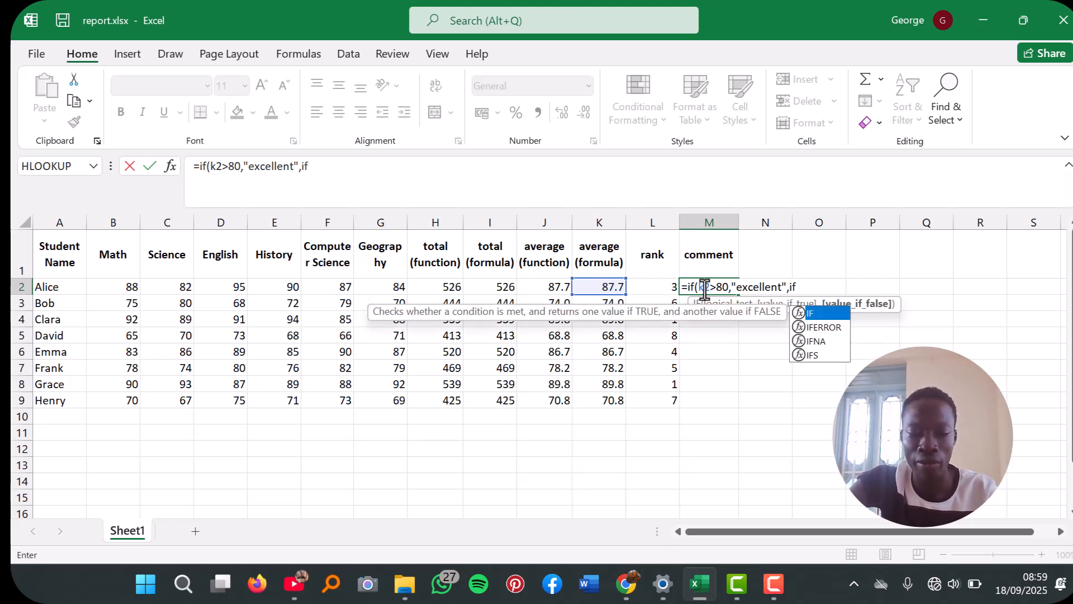
text(9)
key(BackSpace)
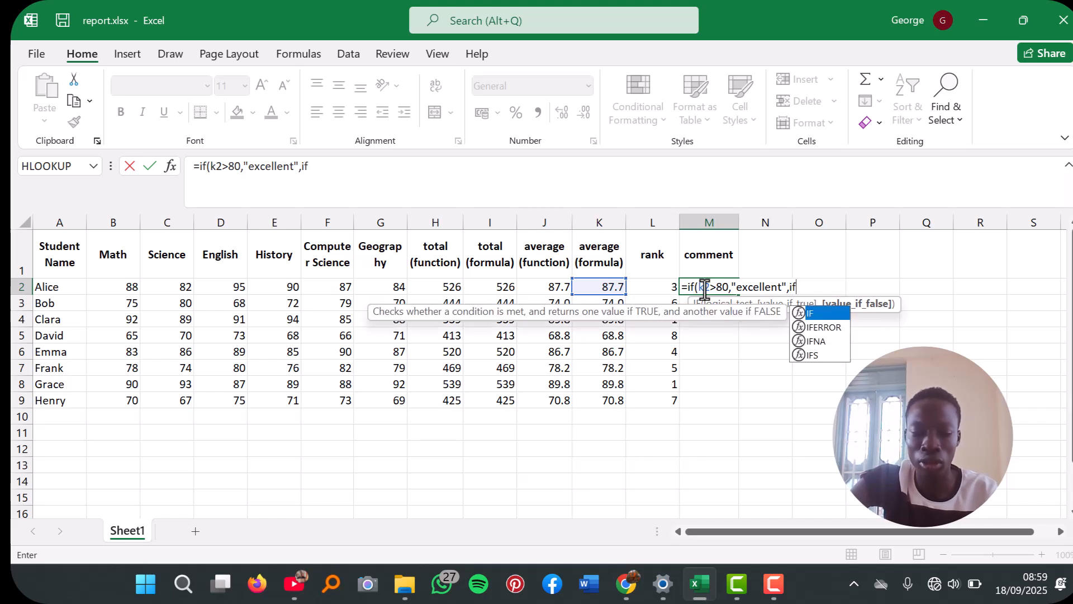
text(()
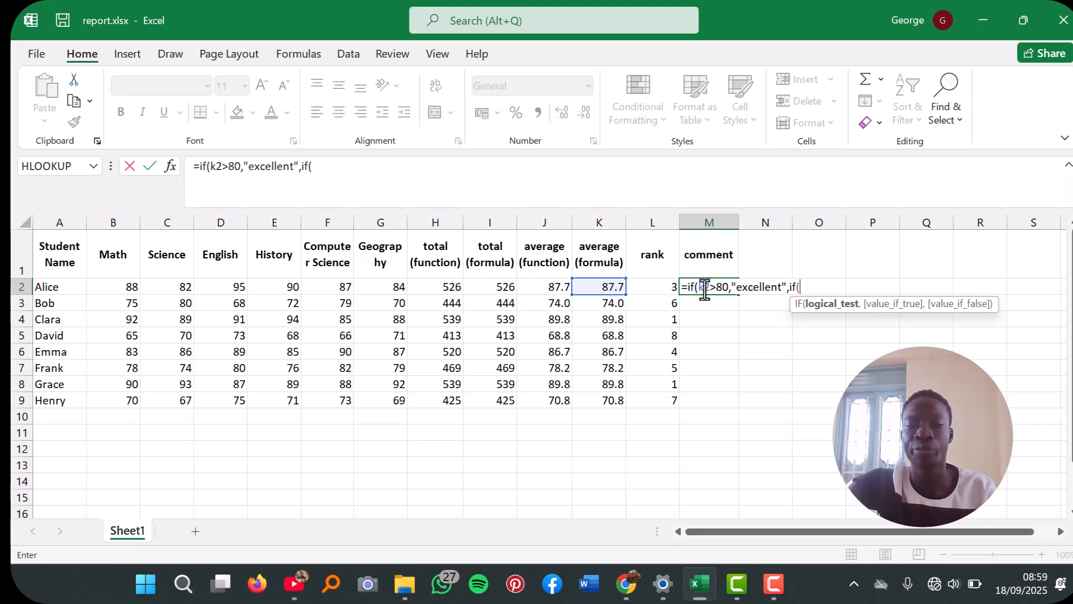
text(K2)
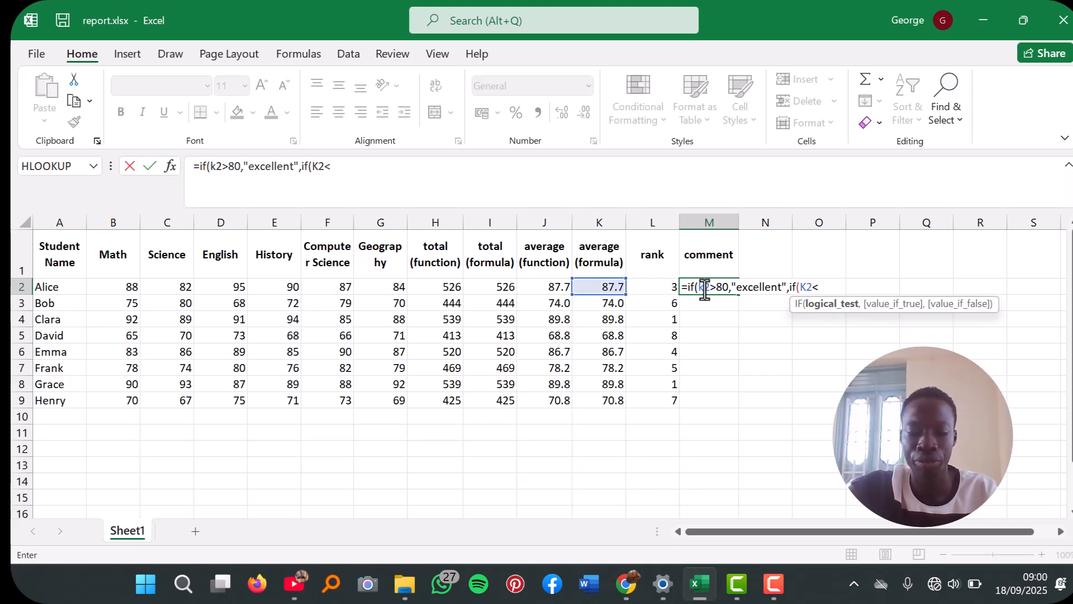
text(<70,)
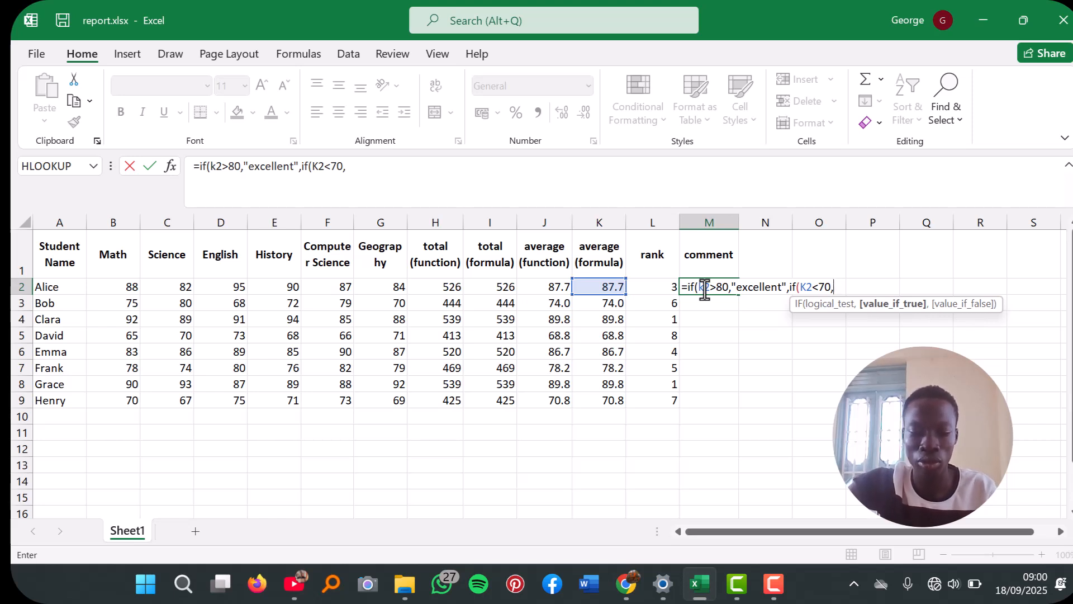
Step: Add "good" as the nested IF's value when true, followed by a comma for its false argument
text(")
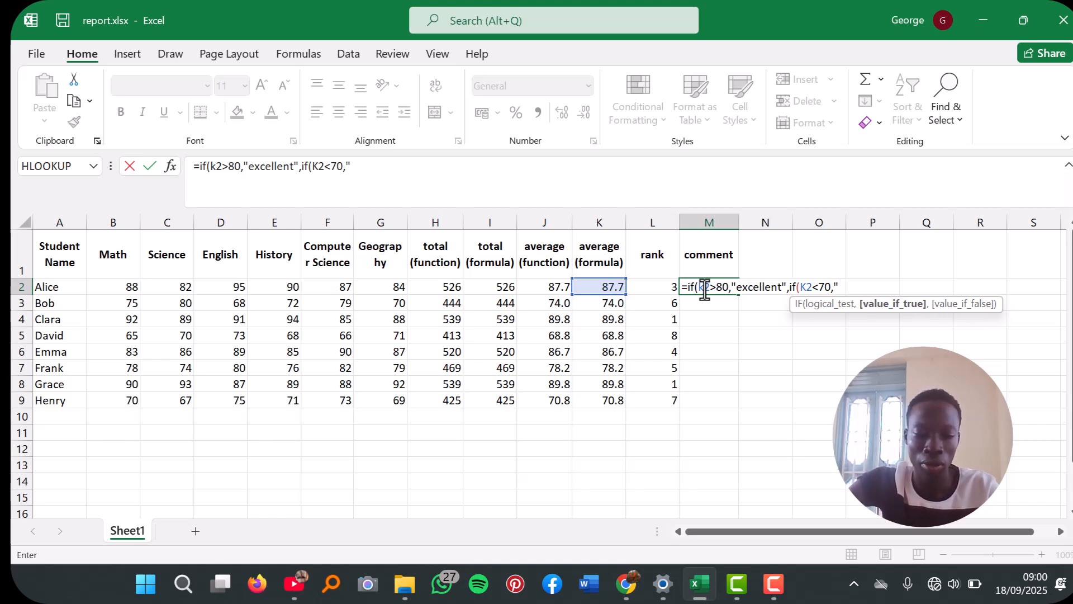
text(GOOD)
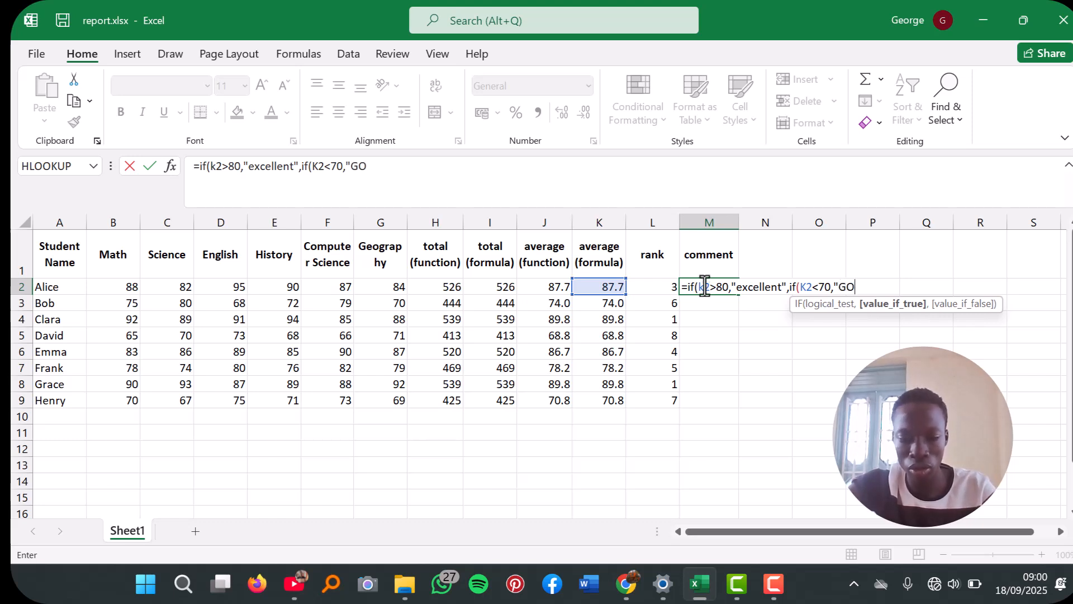
key(BackSpace)
key(BackSpace)
key(BackSpace)
key(BackSpace)
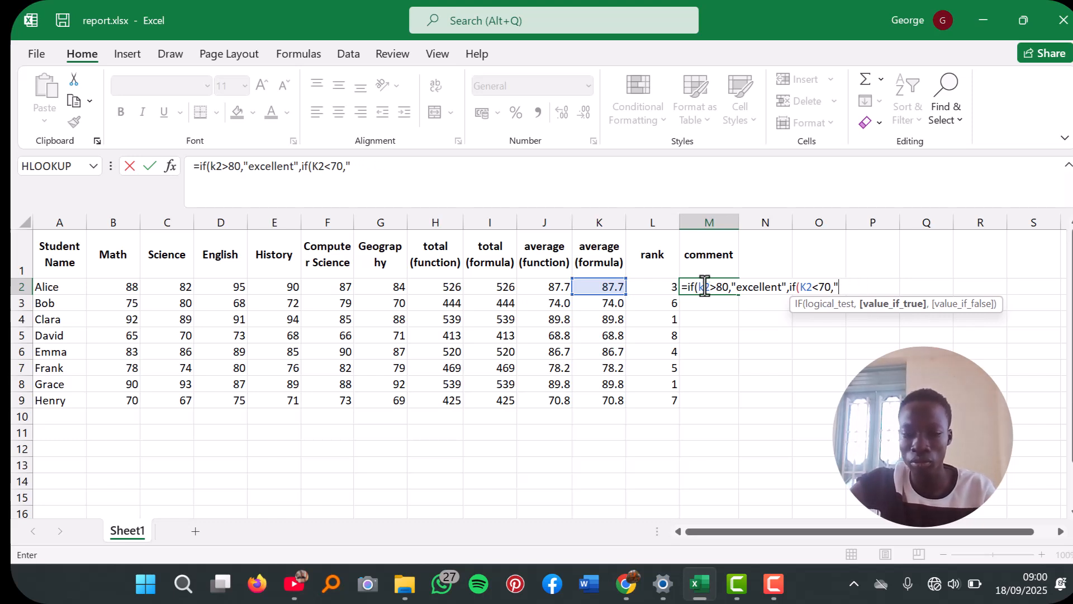
text(good)
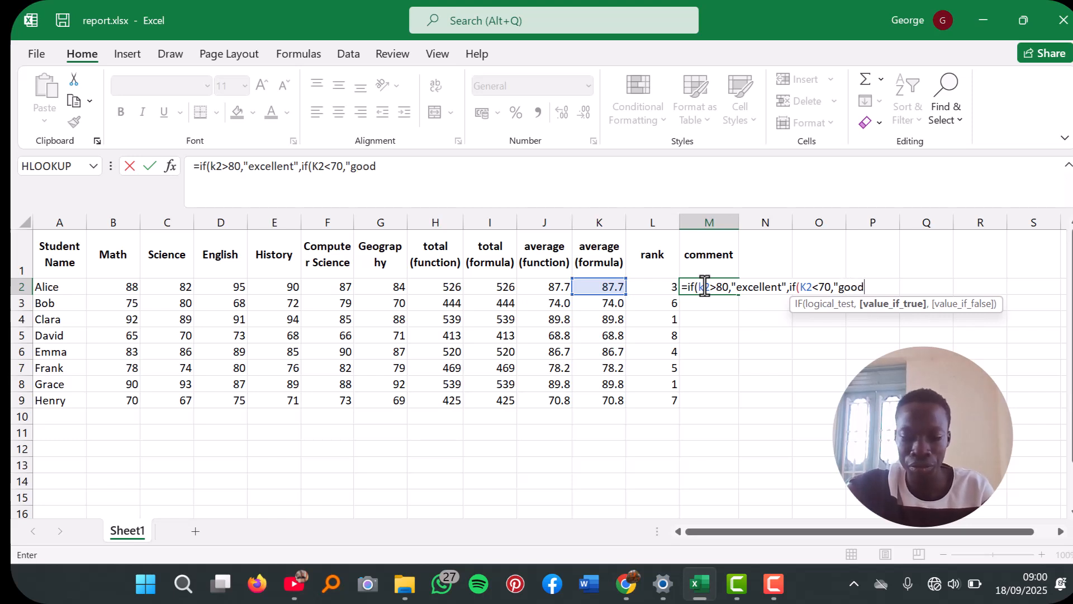
text(")
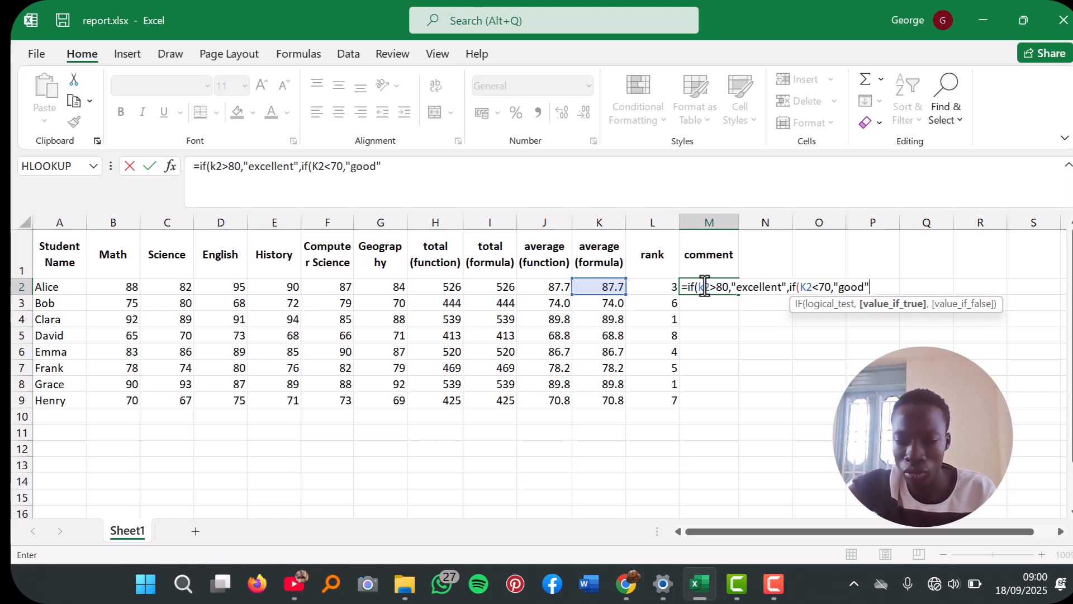
text(,)
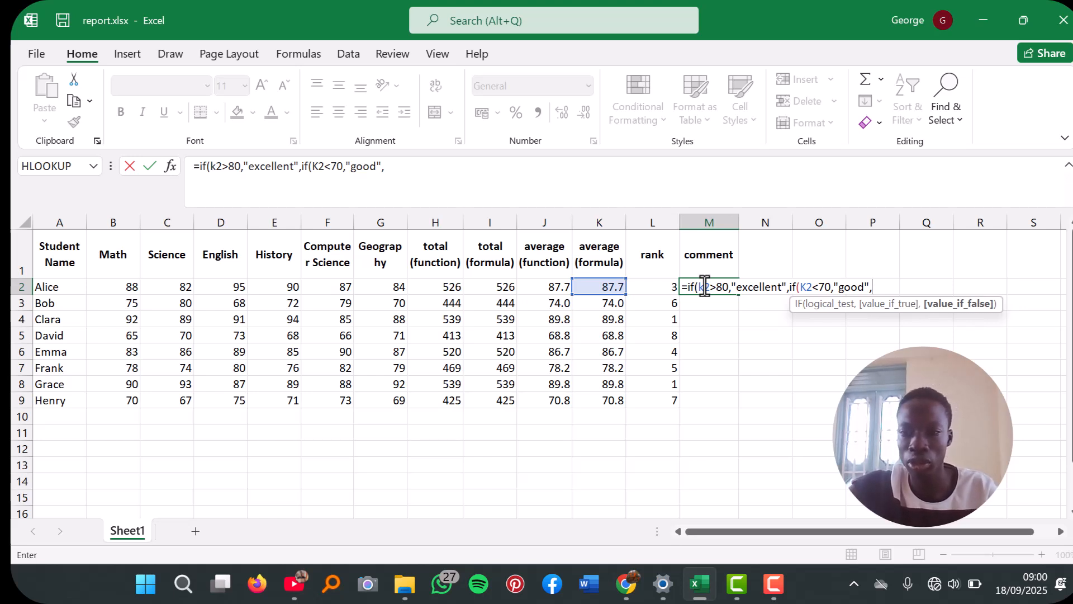
Step: Replace "good" with "try harder" as the nested IF's value when K2<70 is true, followed by a comma
key(BackSpace)
key(BackSpace)
key(BackSpace)
key(BackSpace)
key(BackSpace)
key(BackSpace)
text(try harder)
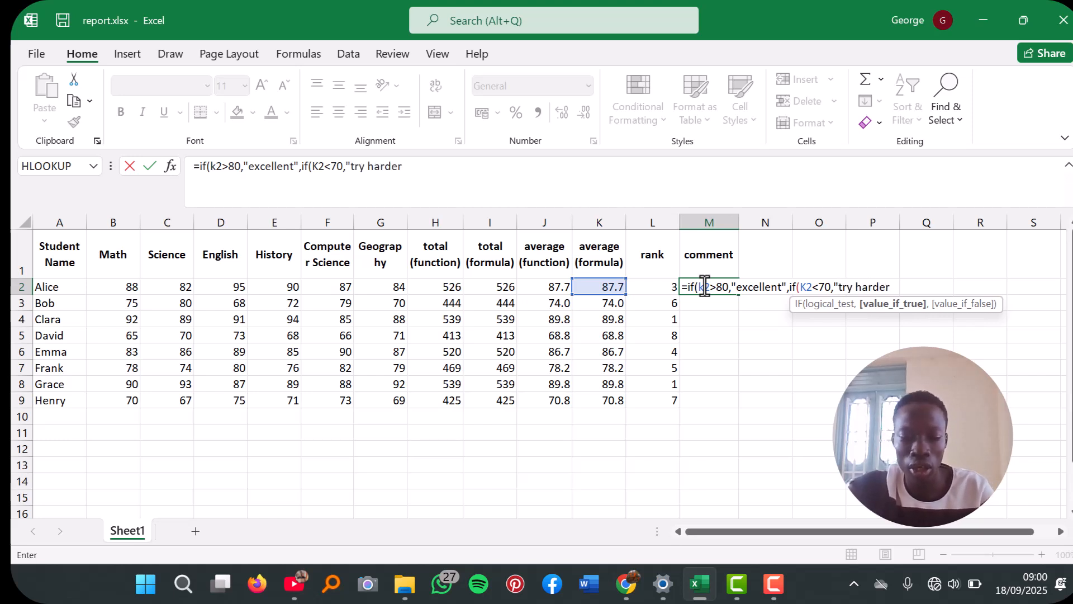
text(", )
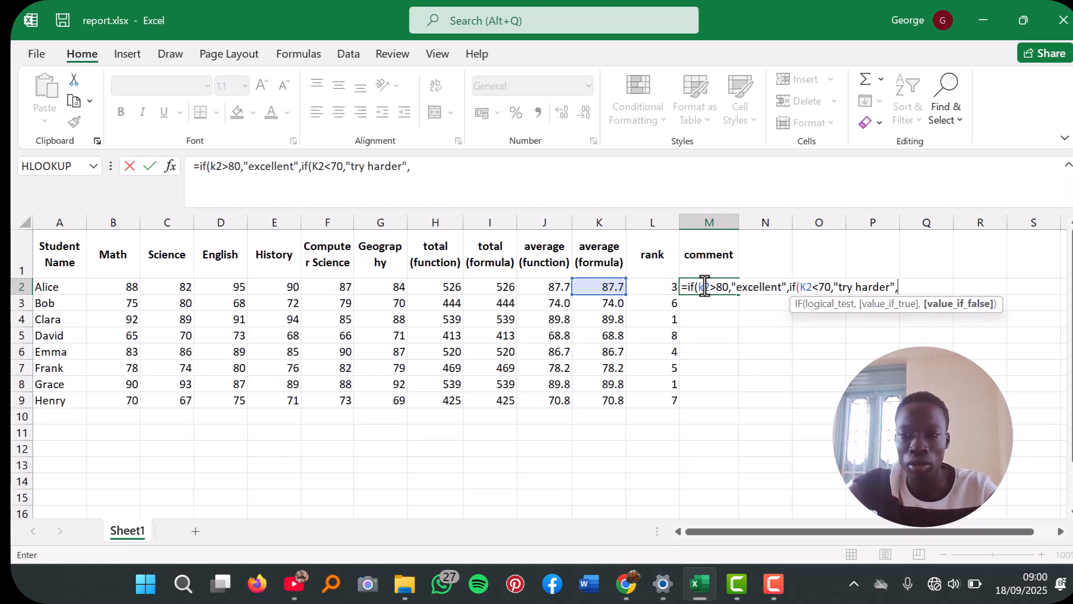
Step: Add "good" as the nested IF's false value, close both IF functions and enter the M2 formula
text(g)
key(BackSpace)
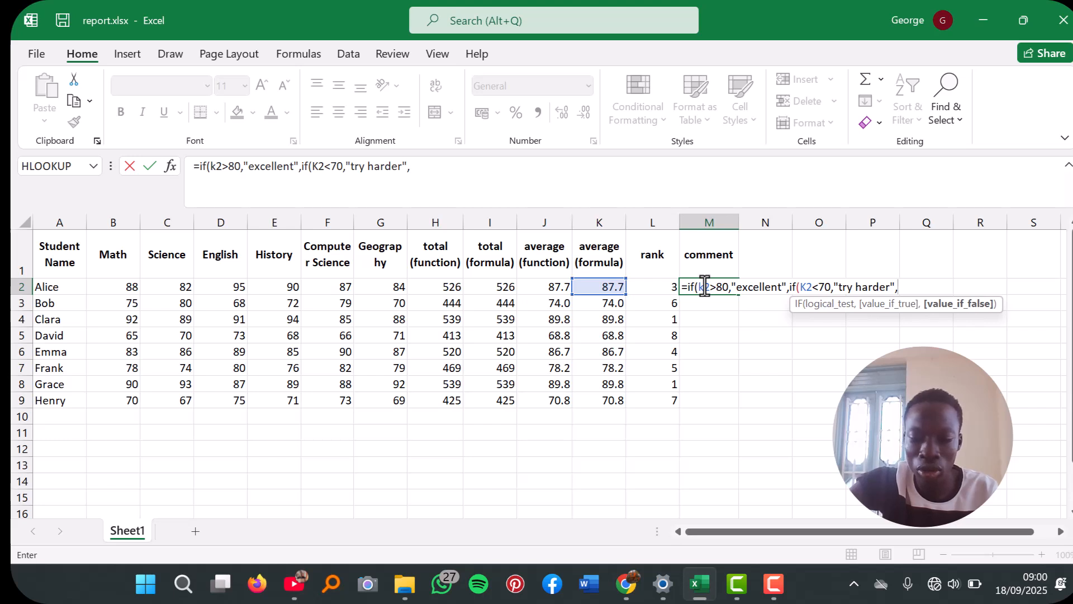
text("good)
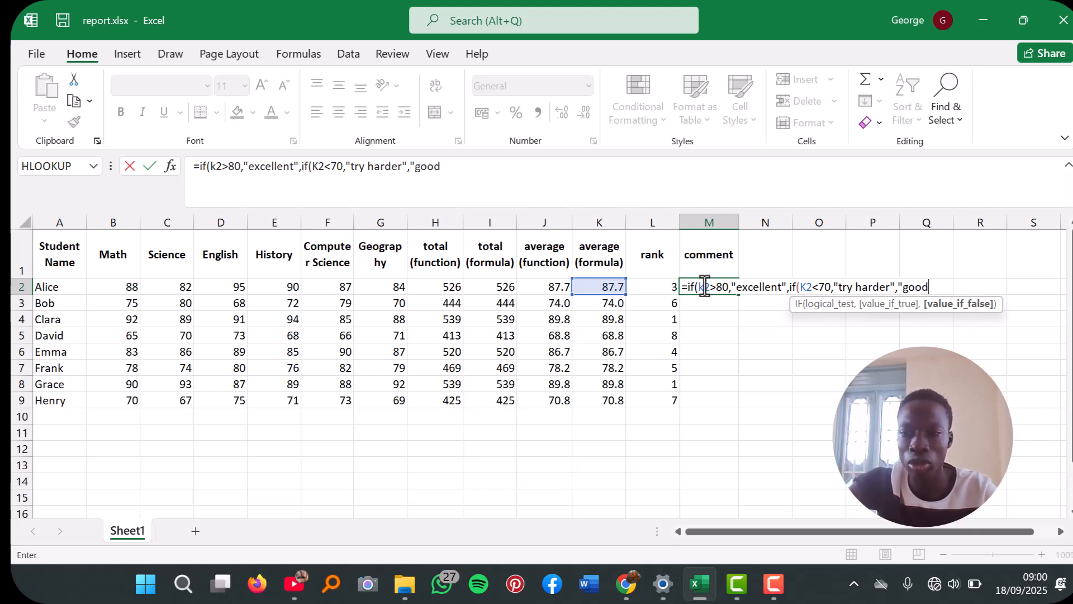
text(")
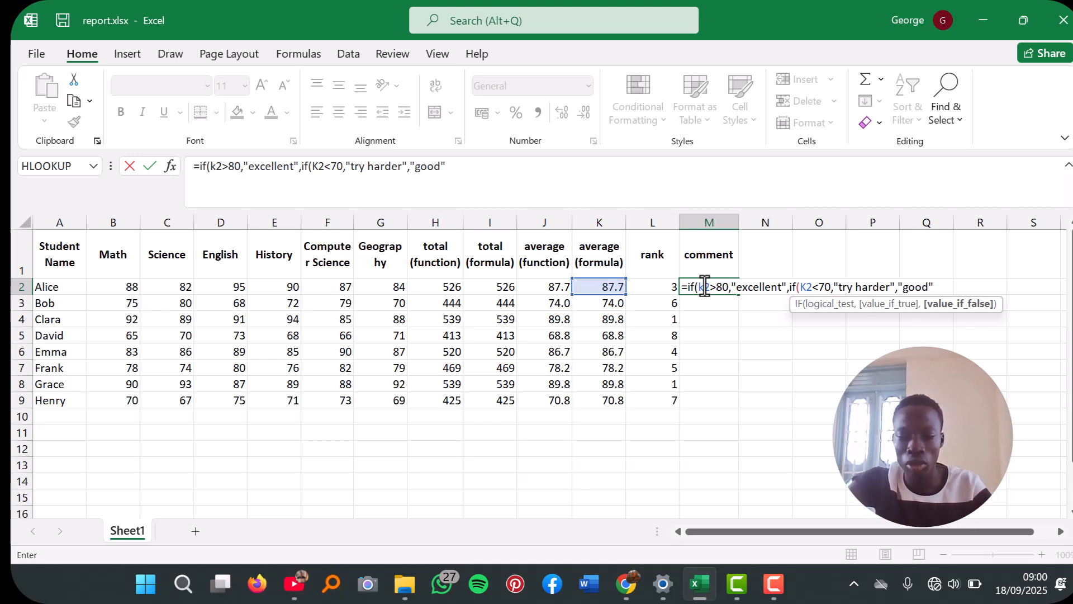
text())
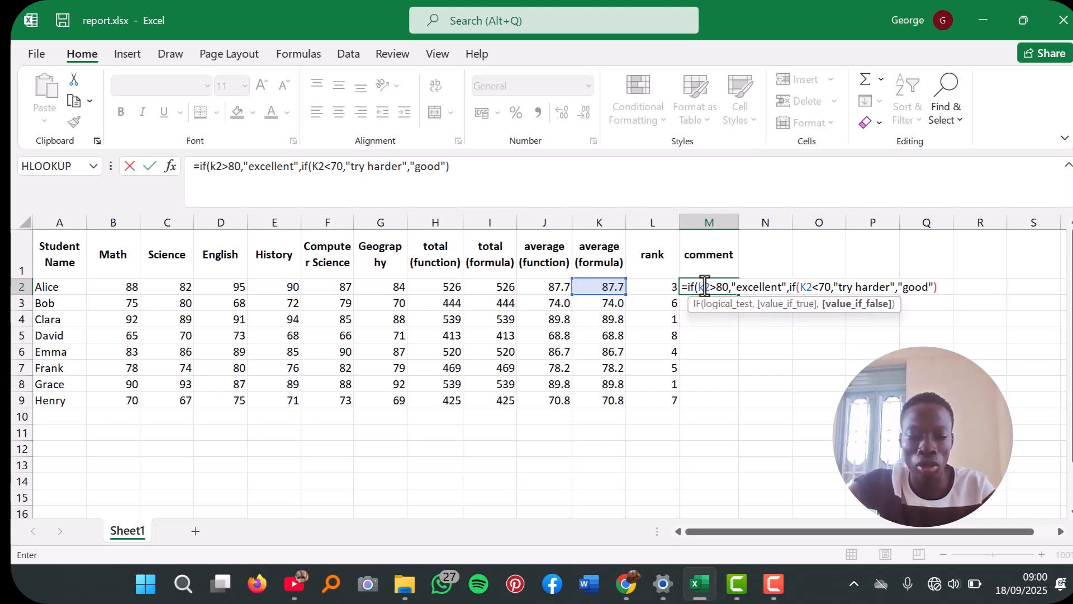
text())
key(Return)
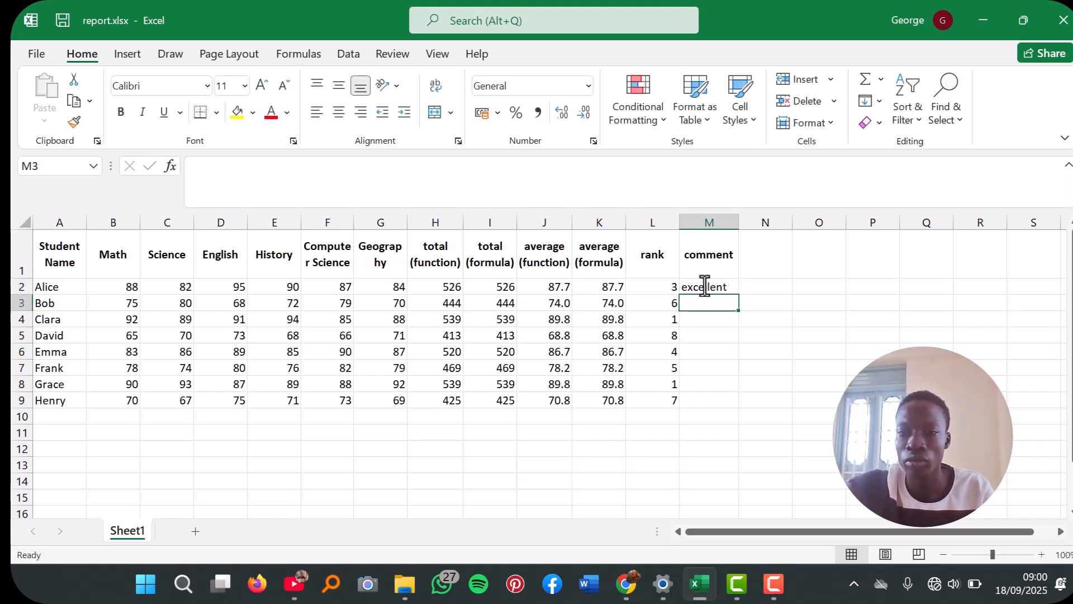
Step: Fill the comment formula from M2 down to M9 for all students and deselect the range
click(711, 285)
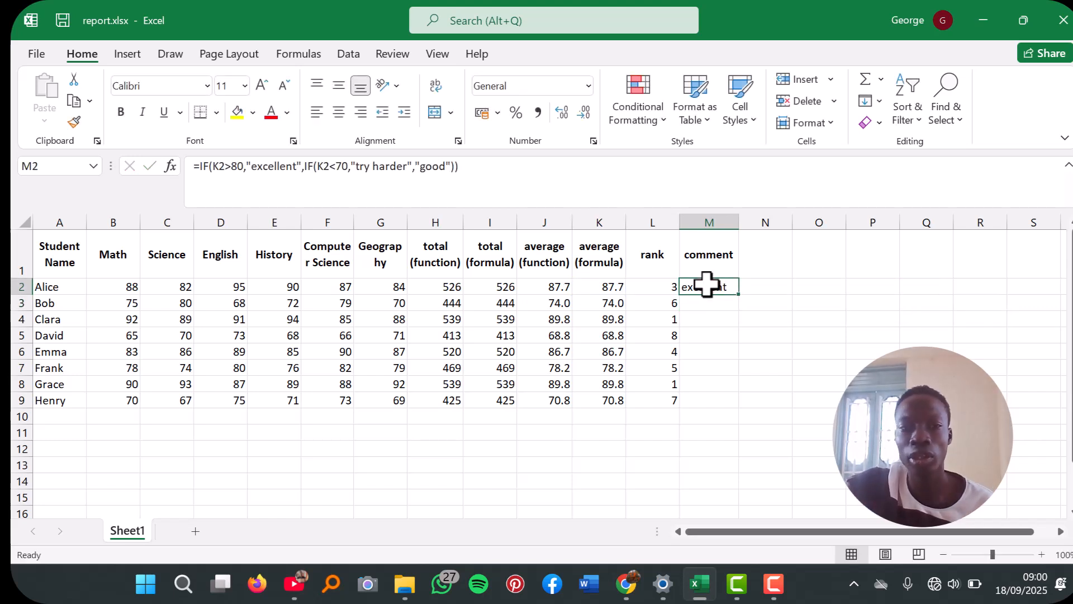
double_click(738, 294)
click(793, 363)
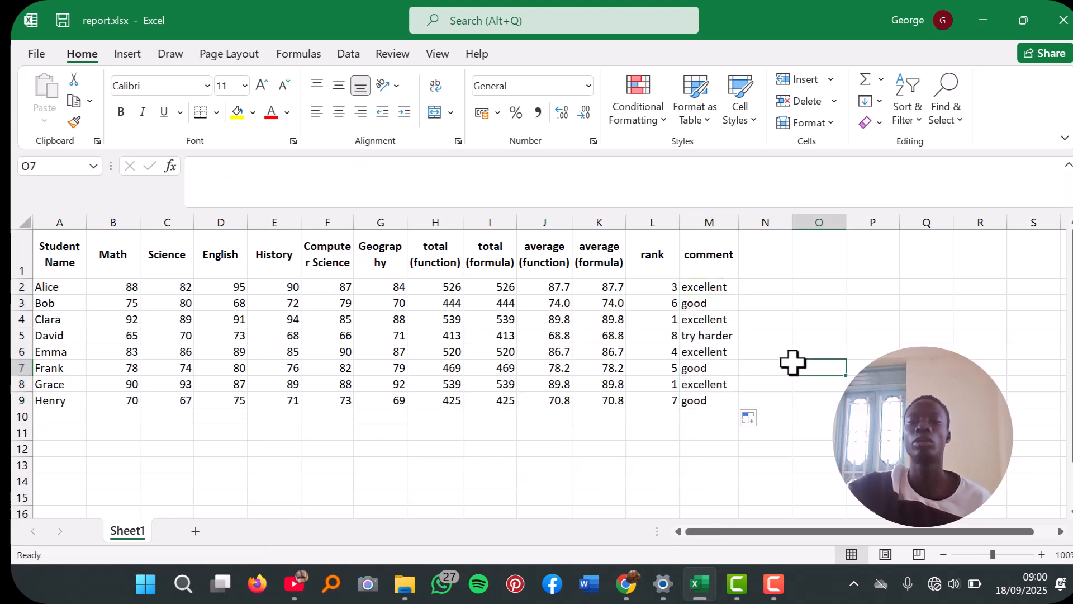
click(778, 269)
click(819, 367)
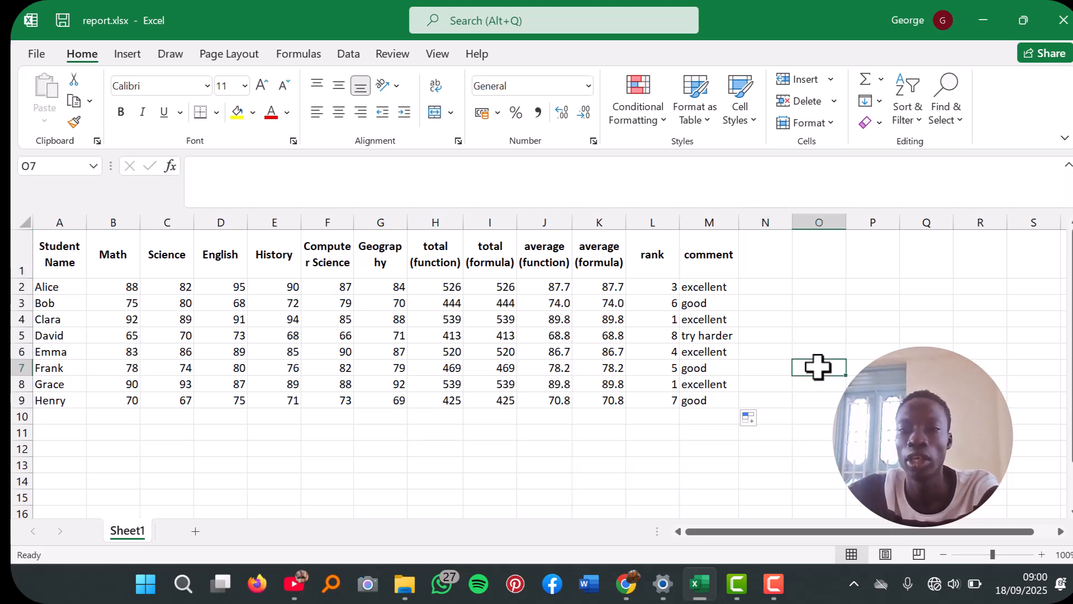